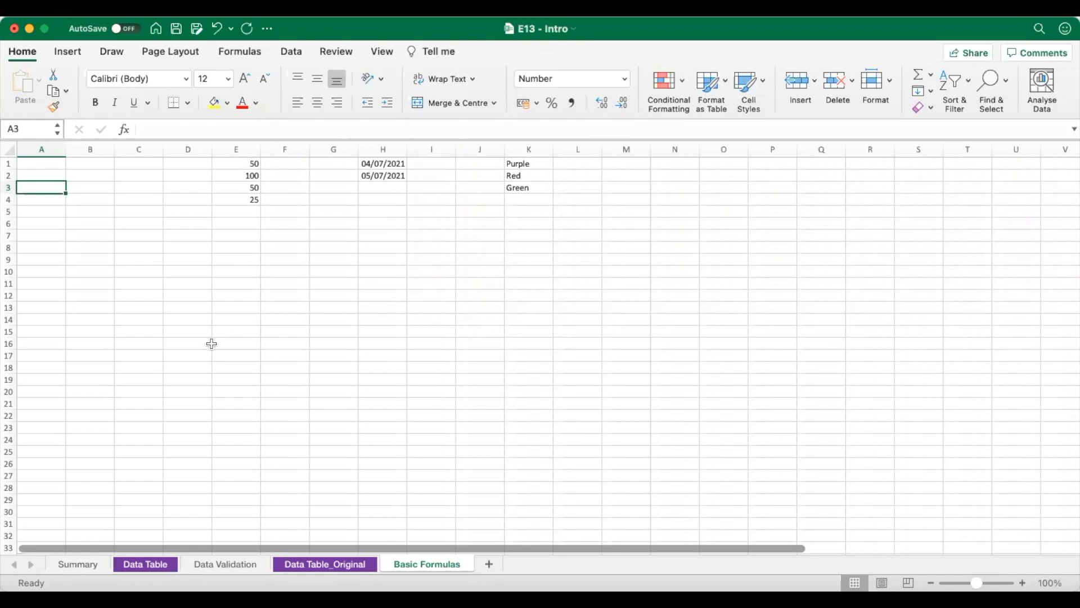
Step: Examine the tables and the monthly cost formula on the Data Table sheet and return to the Basic Formulas sheet
left_click(156, 565)
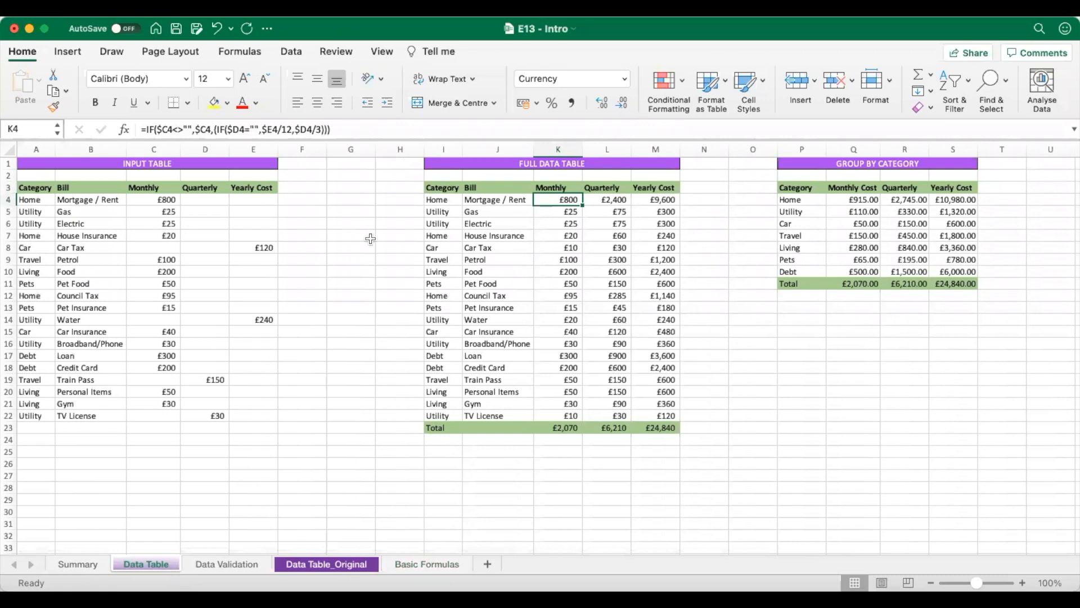
left_click(404, 565)
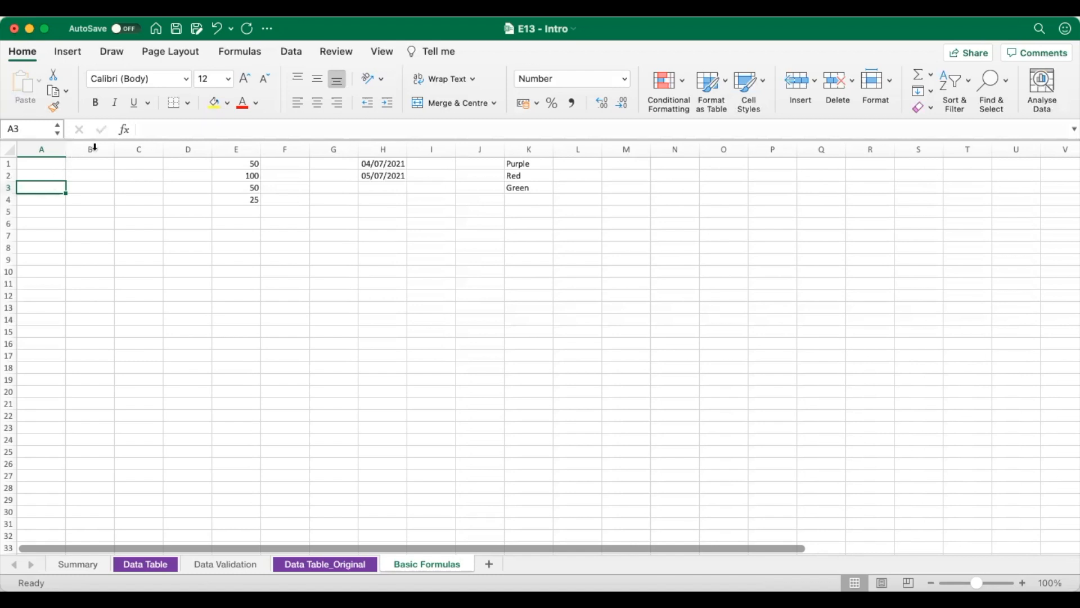
Step: Enter the formula =IF(E1=50,"Fifty","Something else") in cell A3
left_click(158, 129)
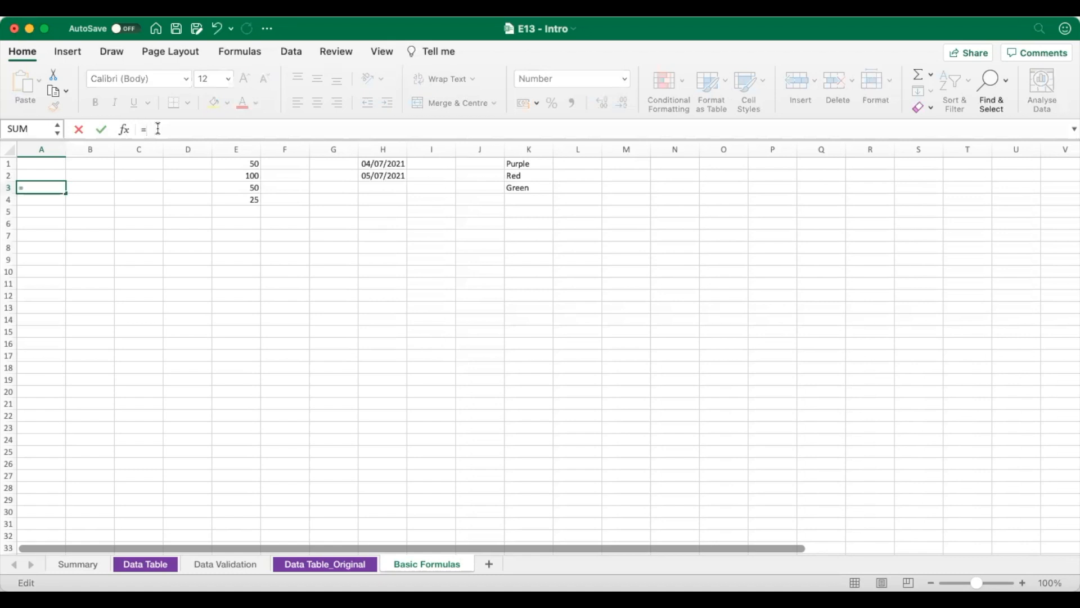
type("=IF")
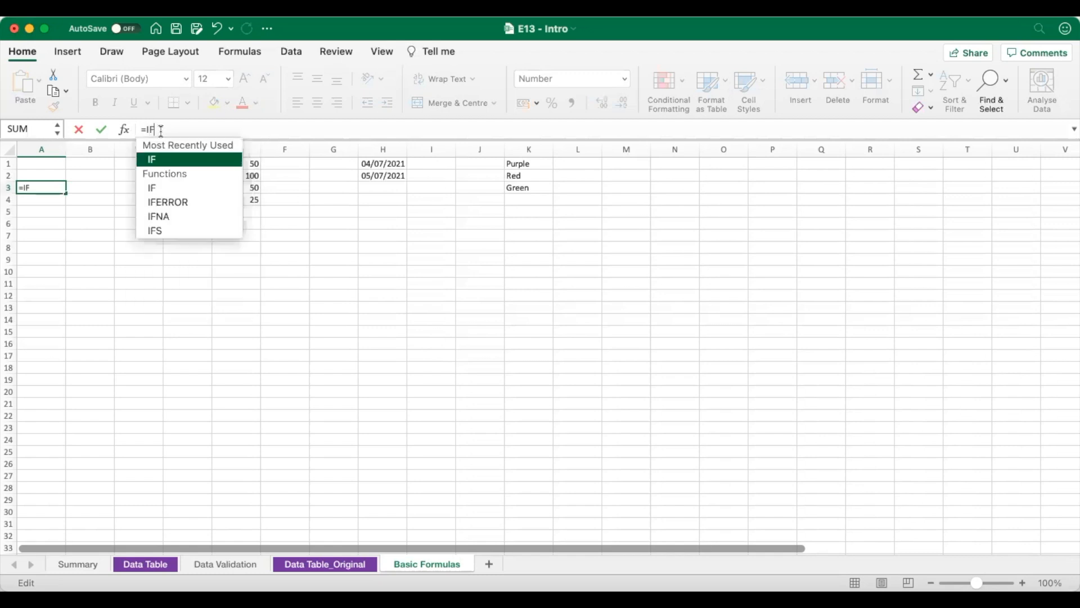
type("(")
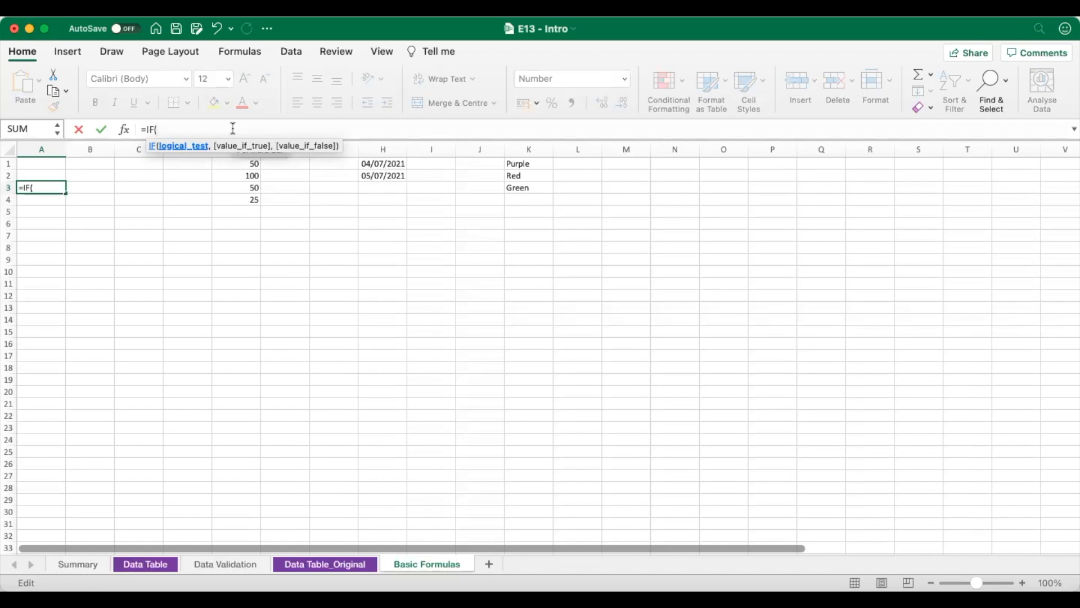
left_click(251, 164)
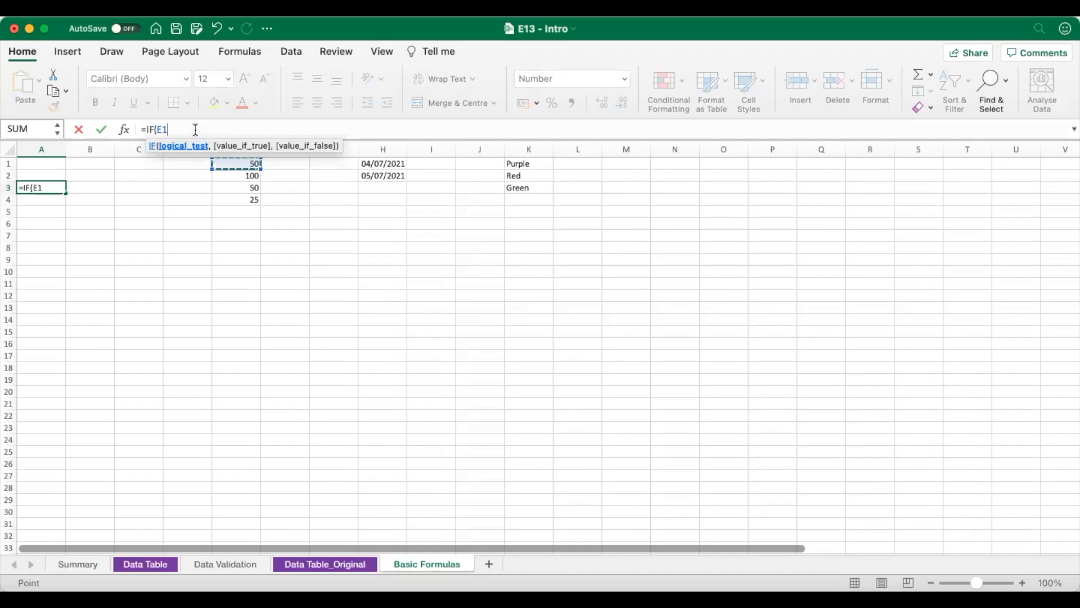
type("=50,")
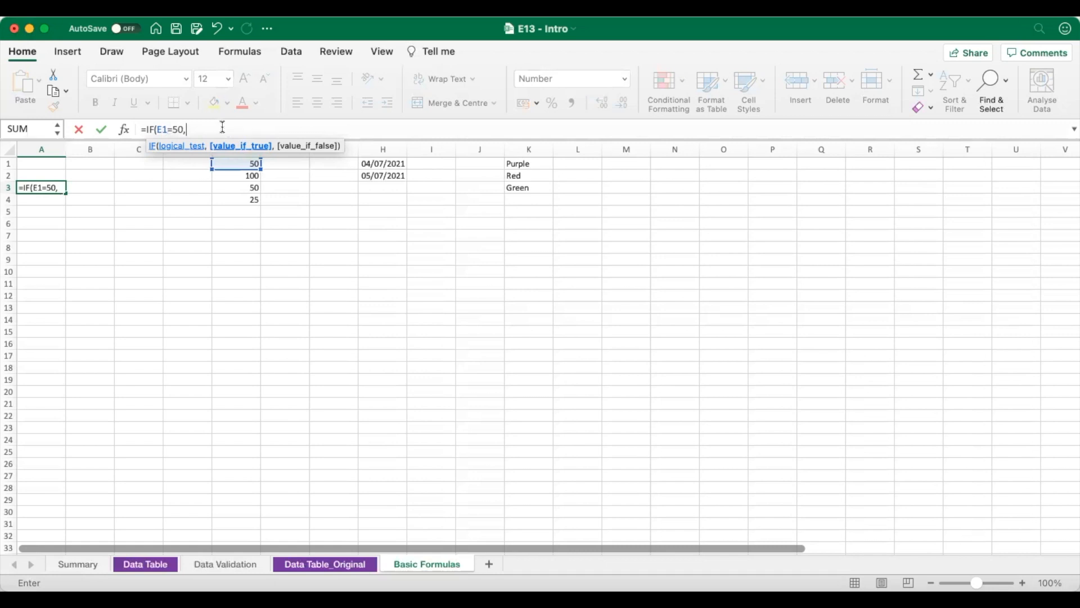
type("\"Fifty\",")
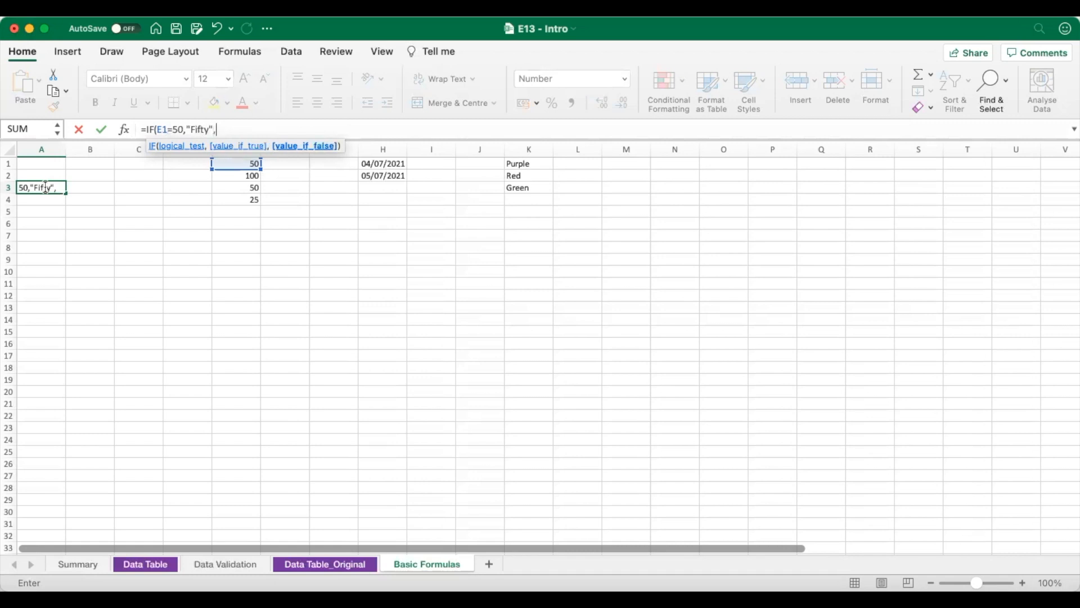
type("\"Something else")
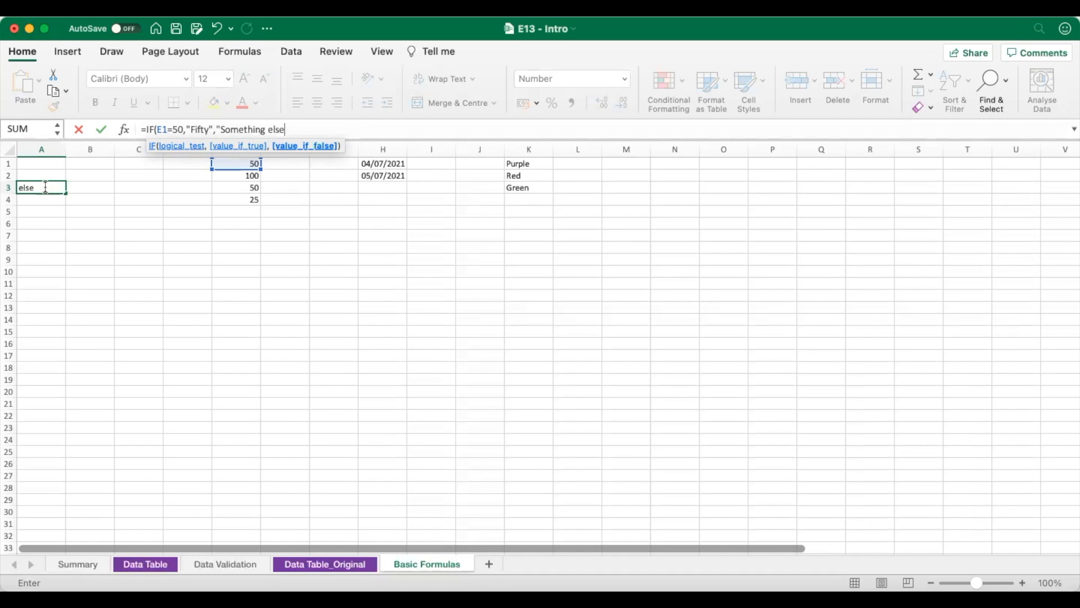
type("\")")
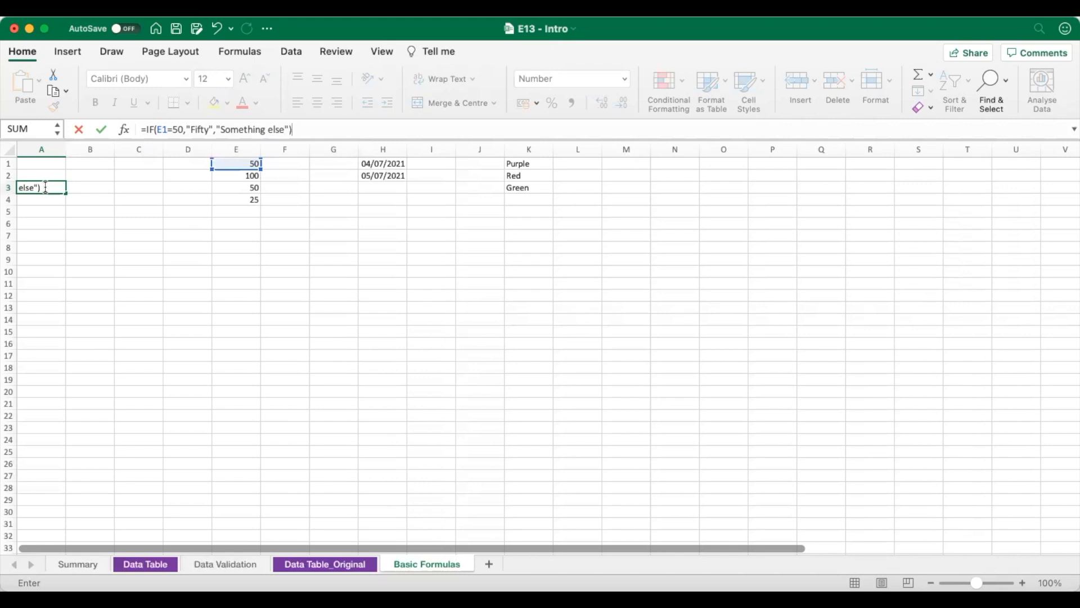
left_click(45, 187)
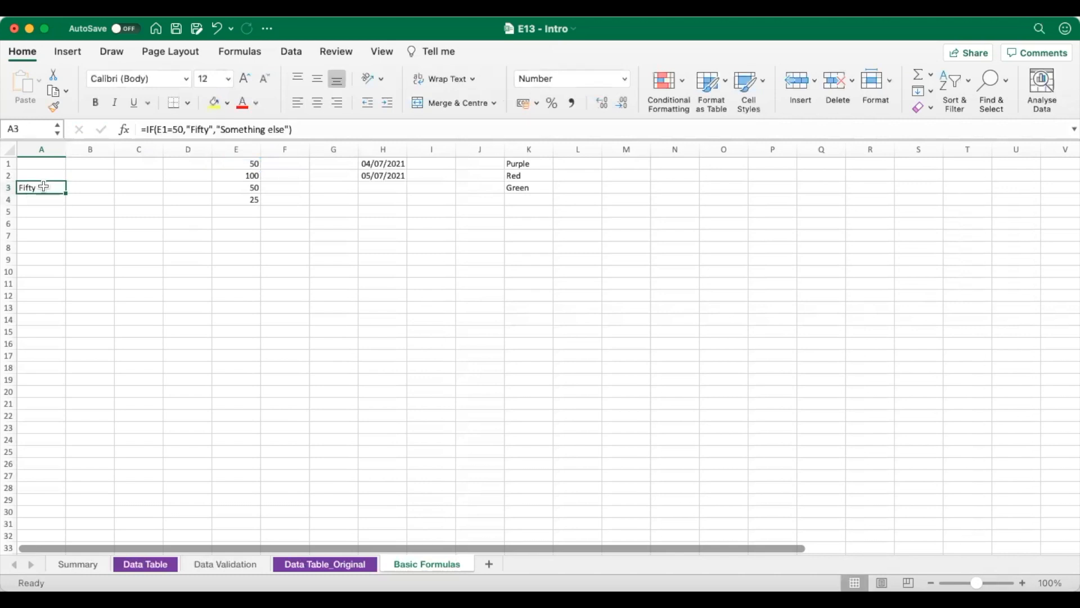
Step: Test the IF formula in A3 by setting cell E1 to 100
left_click(238, 164)
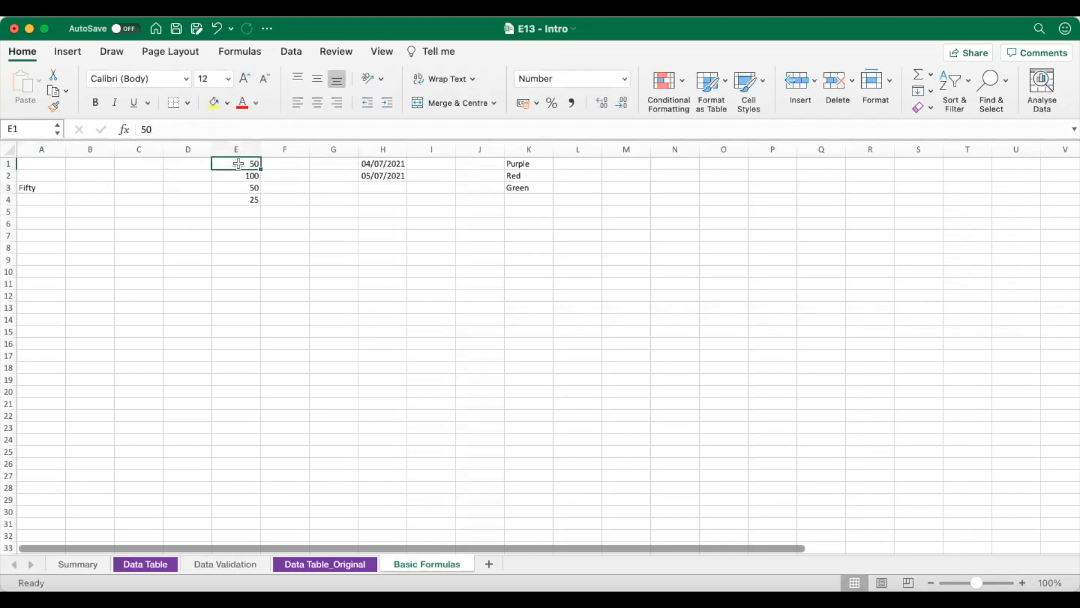
left_click(53, 186)
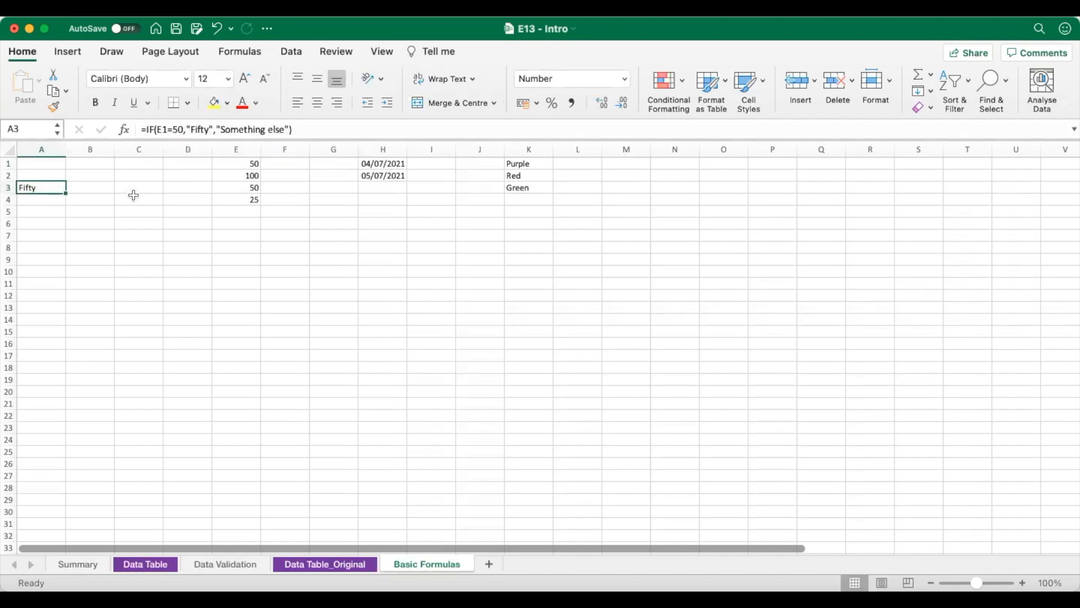
left_click(247, 164)
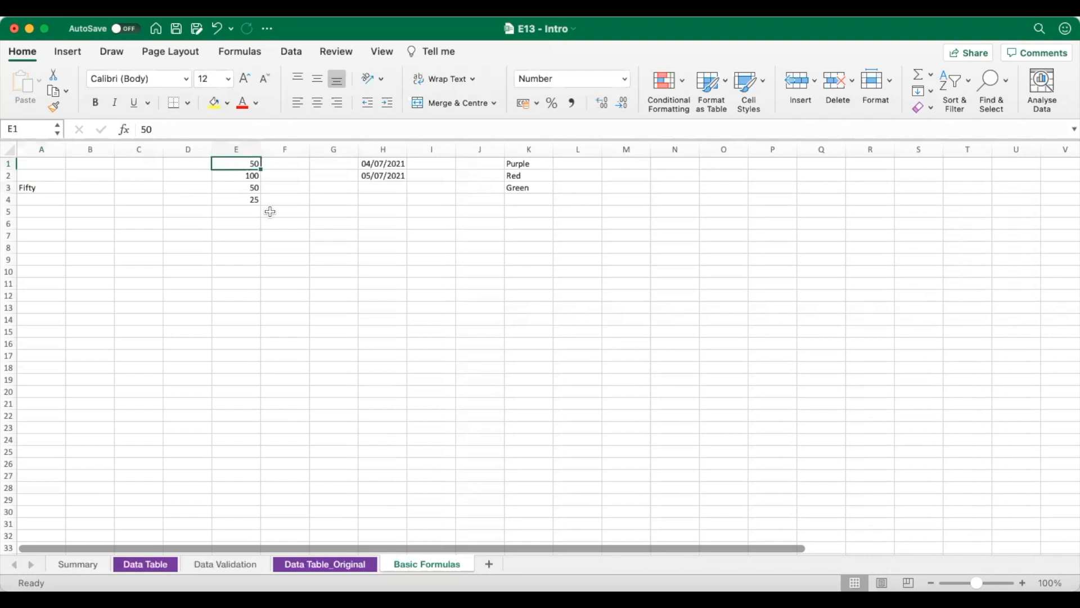
type("100")
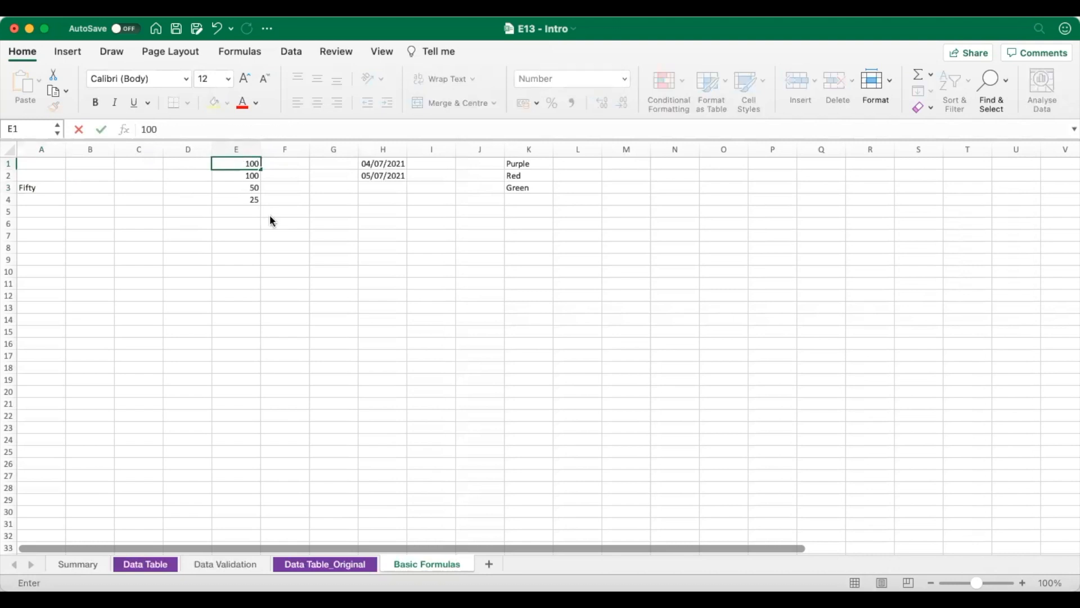
key("Return")
left_click(32, 189)
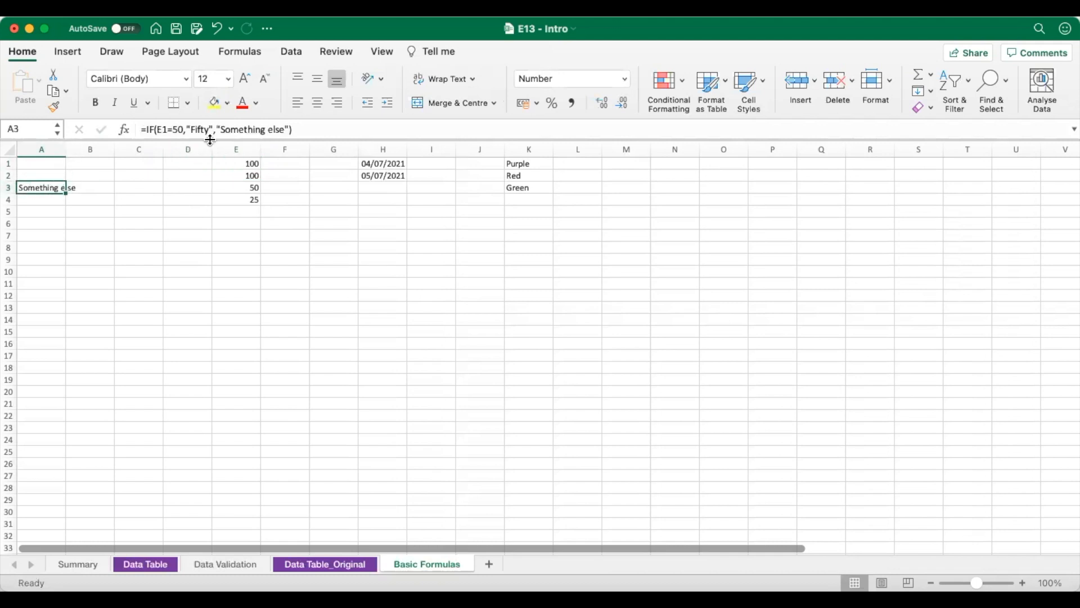
Step: Set cell E1 back to 50 and recheck the IF formula's result in A3
left_click(238, 164)
type("50")
key("Return")
left_click(40, 191)
left_click(52, 225)
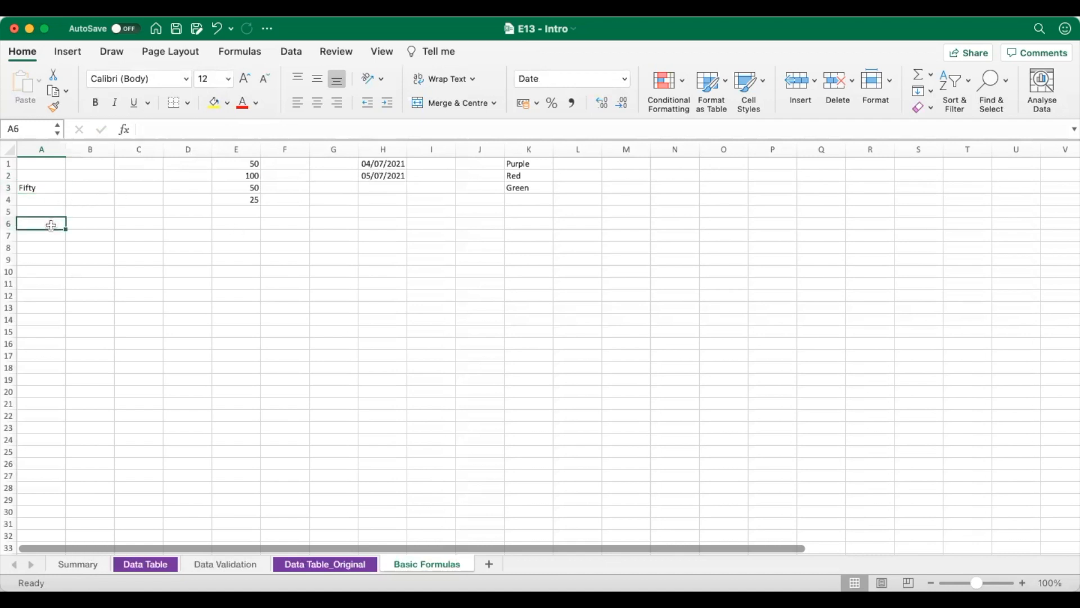
left_click(160, 130)
type("=IF")
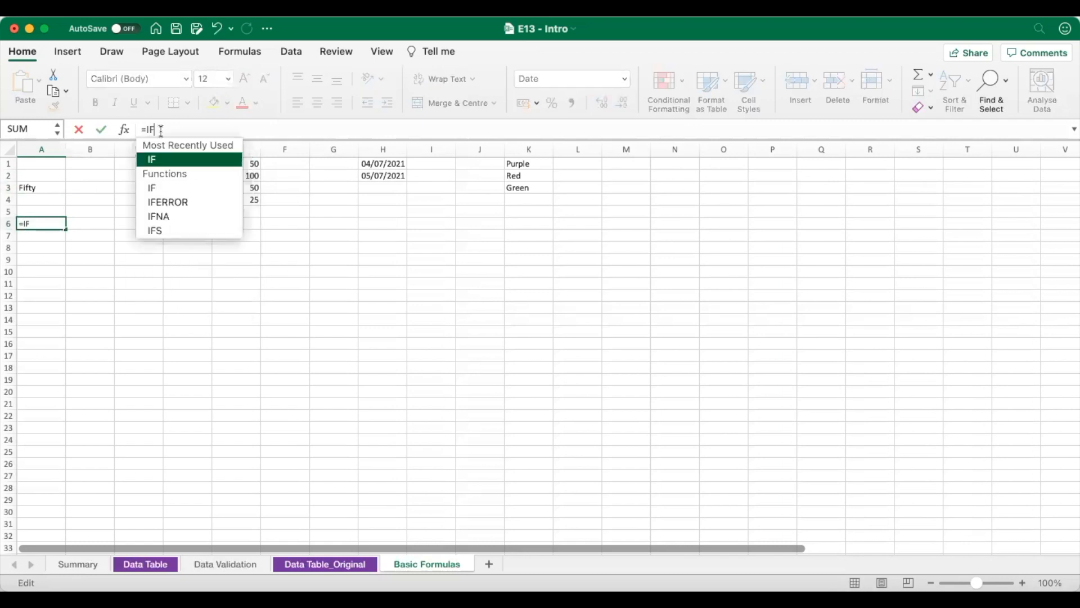
type("(")
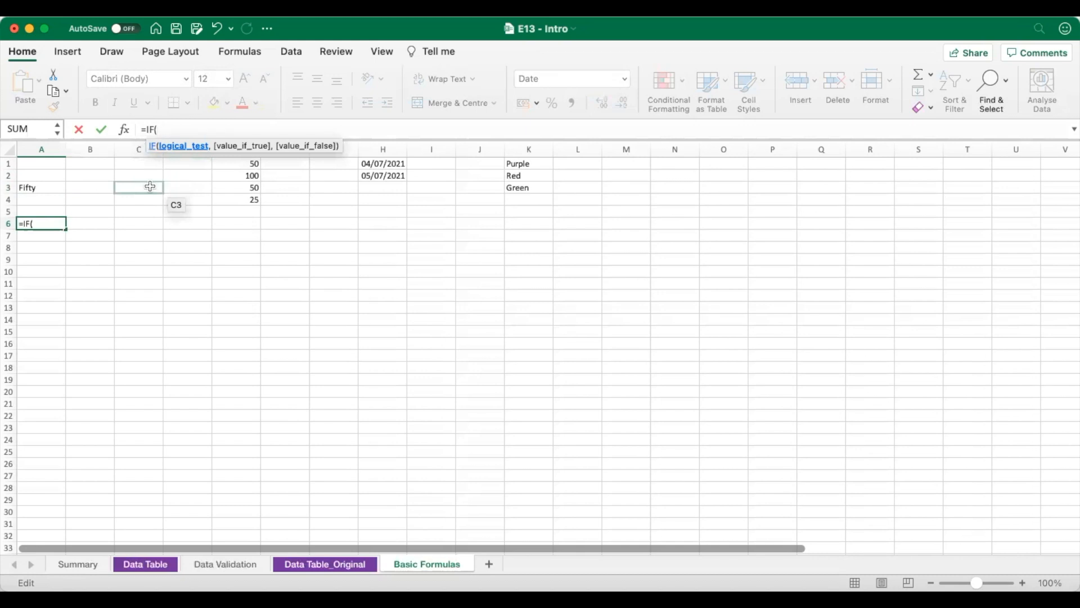
type("to")
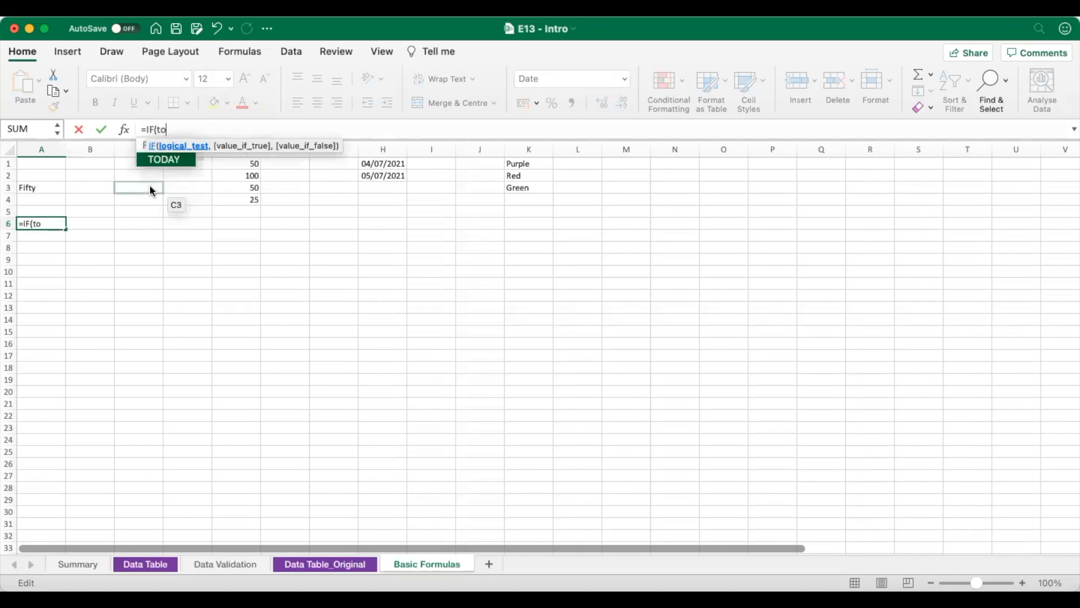
type("day()")
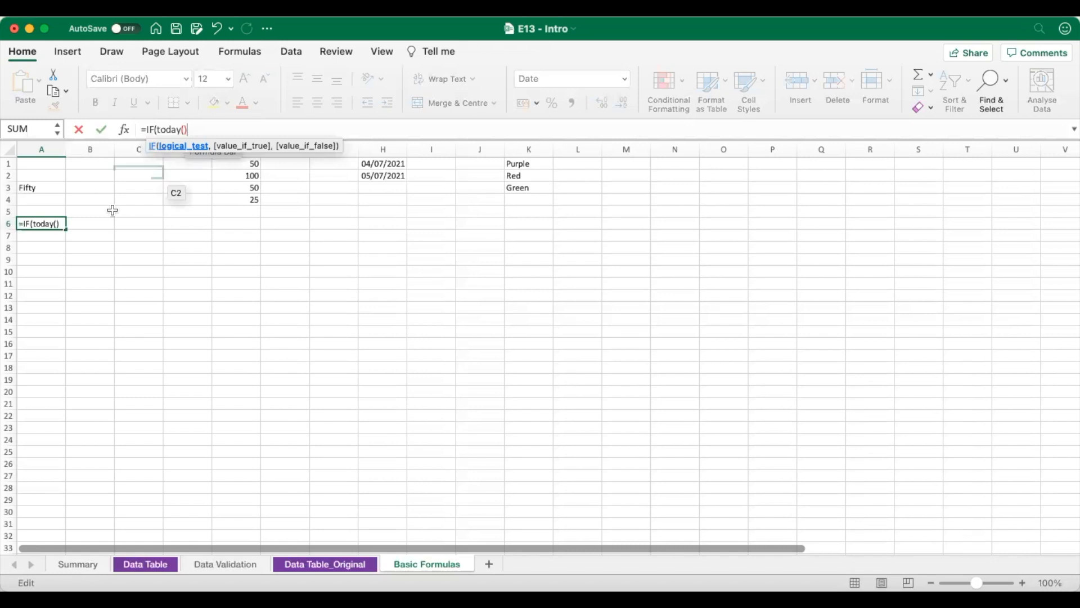
key("Escape")
Step: Enter =TODAY() in cell A11 and format the cell as Short Date
left_click(45, 279)
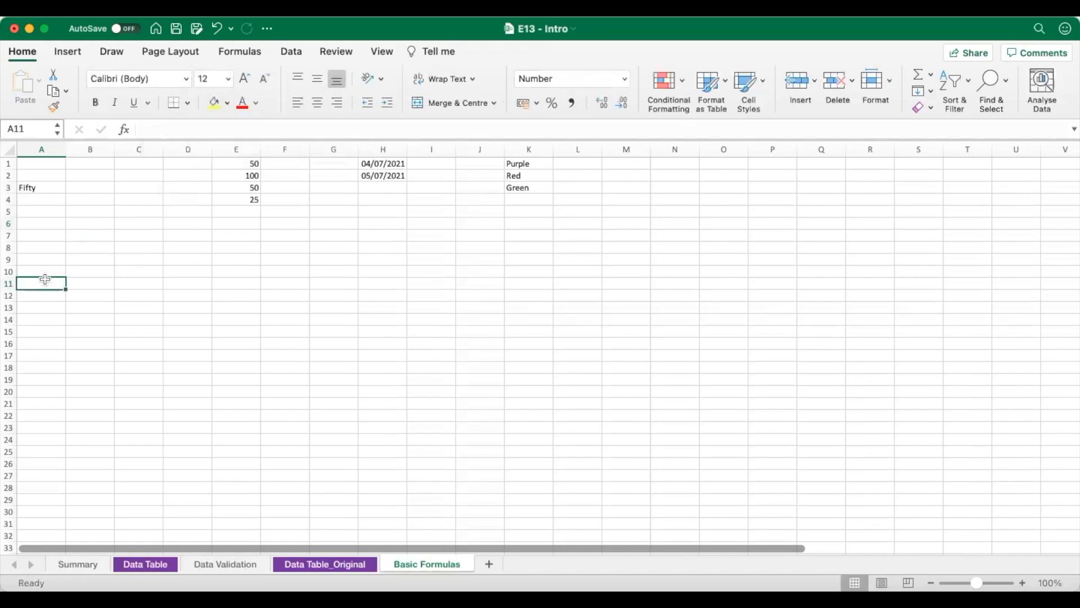
type("=t")
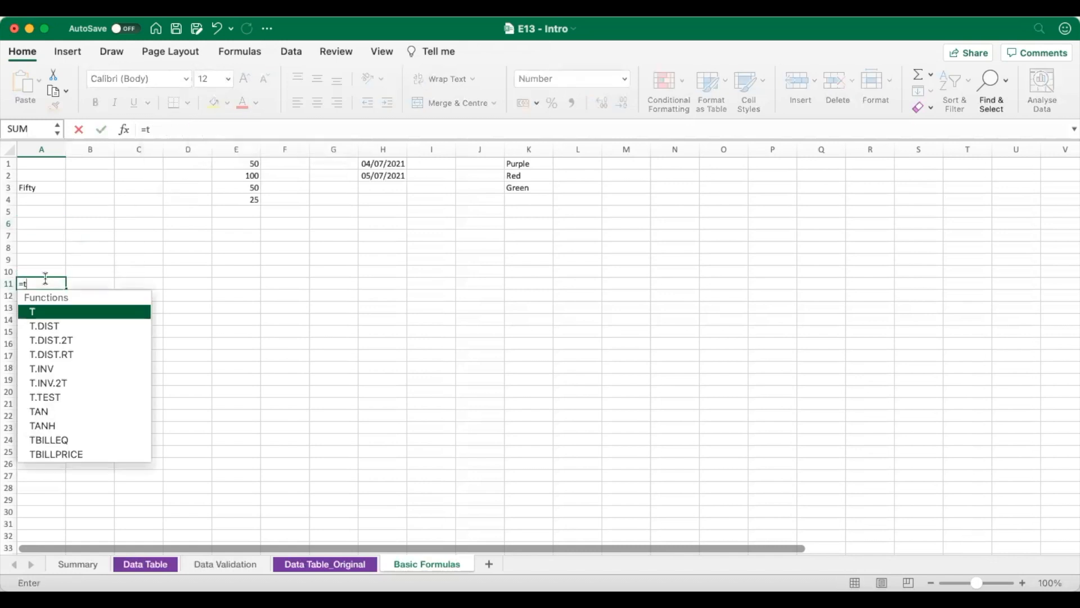
type("oday()")
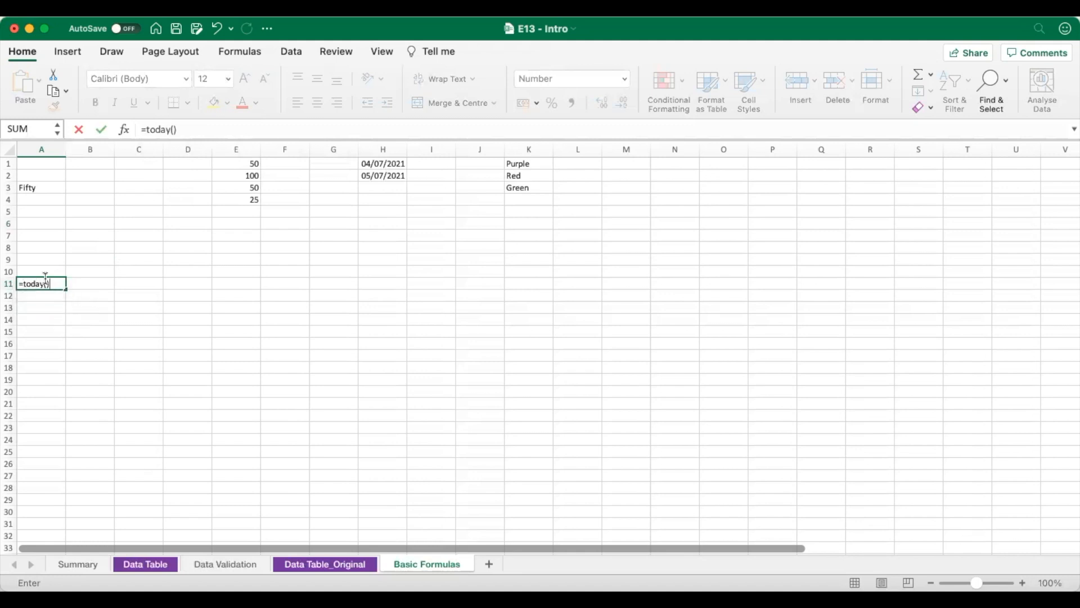
key("ctrl+Return")
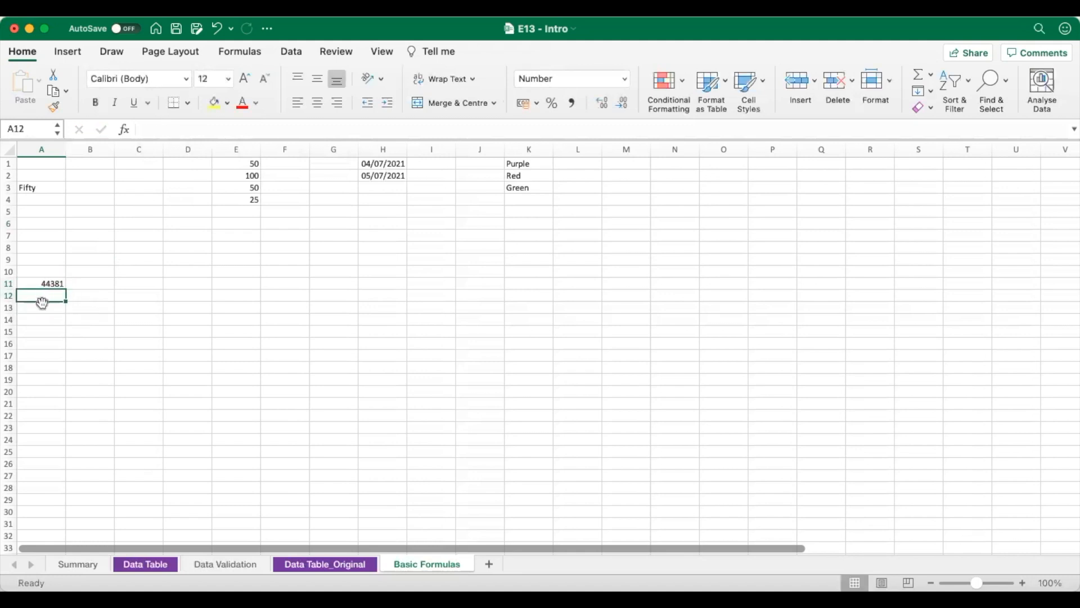
left_click(624, 78)
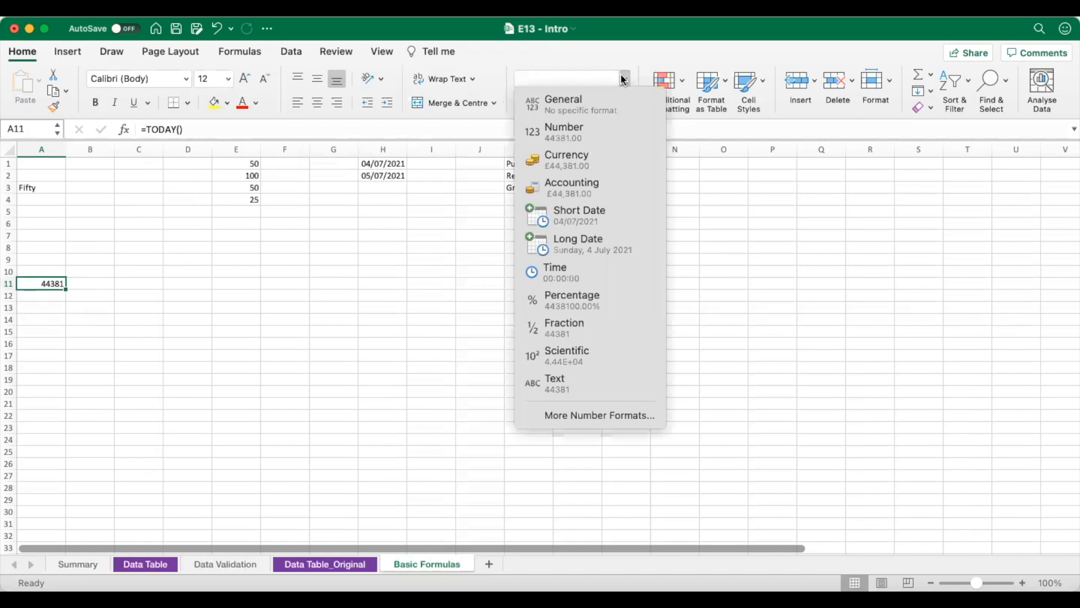
left_click(588, 215)
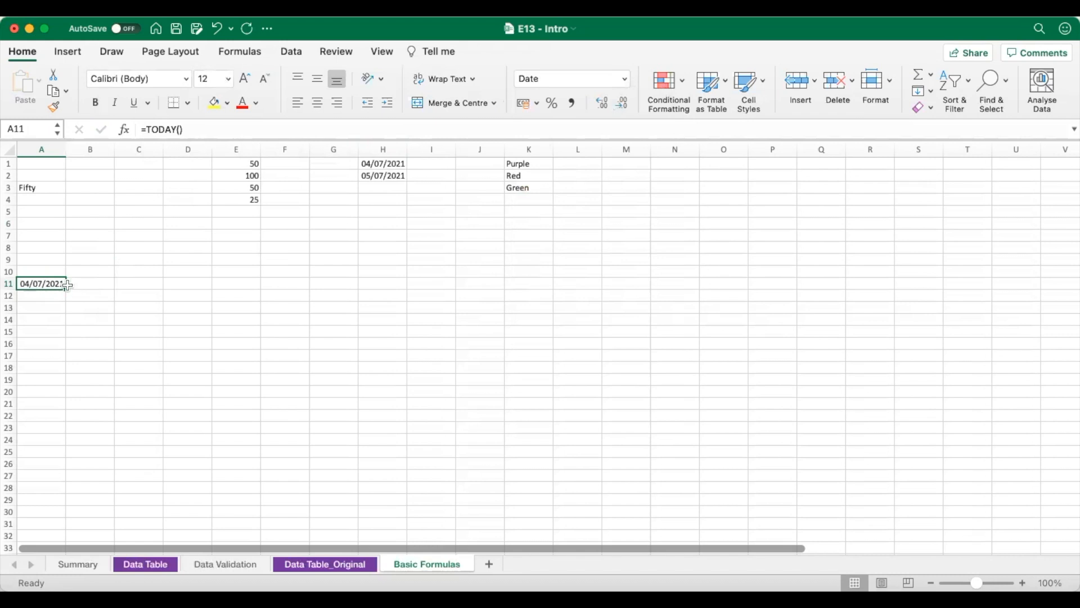
Step: Enter the formula =IF(TODAY()=H1,"Today","Another date") in cell A5, referencing the first date in column H
left_click(43, 214)
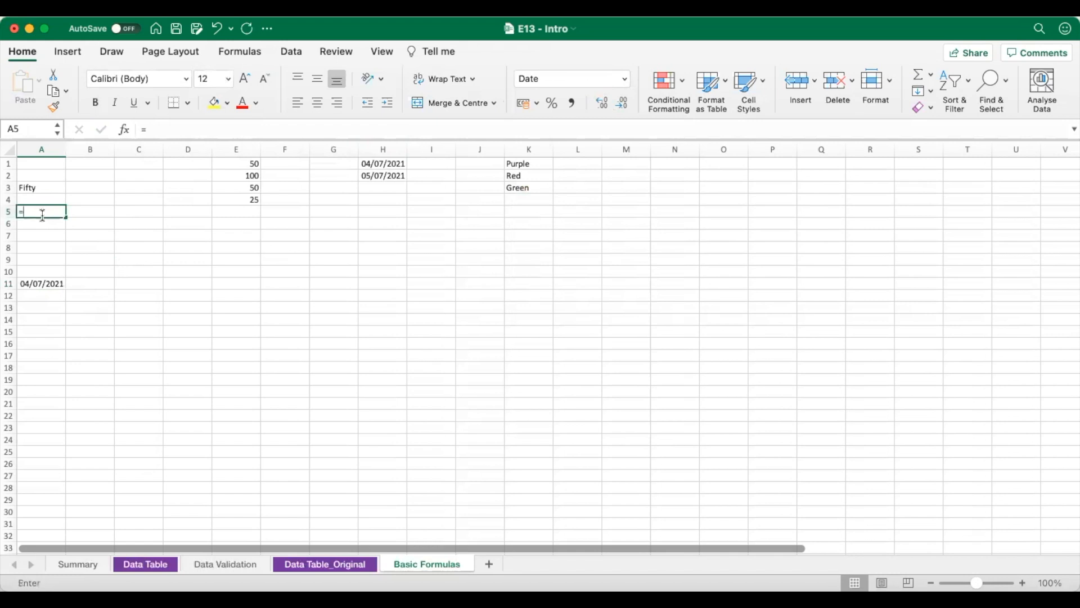
type("=IF")
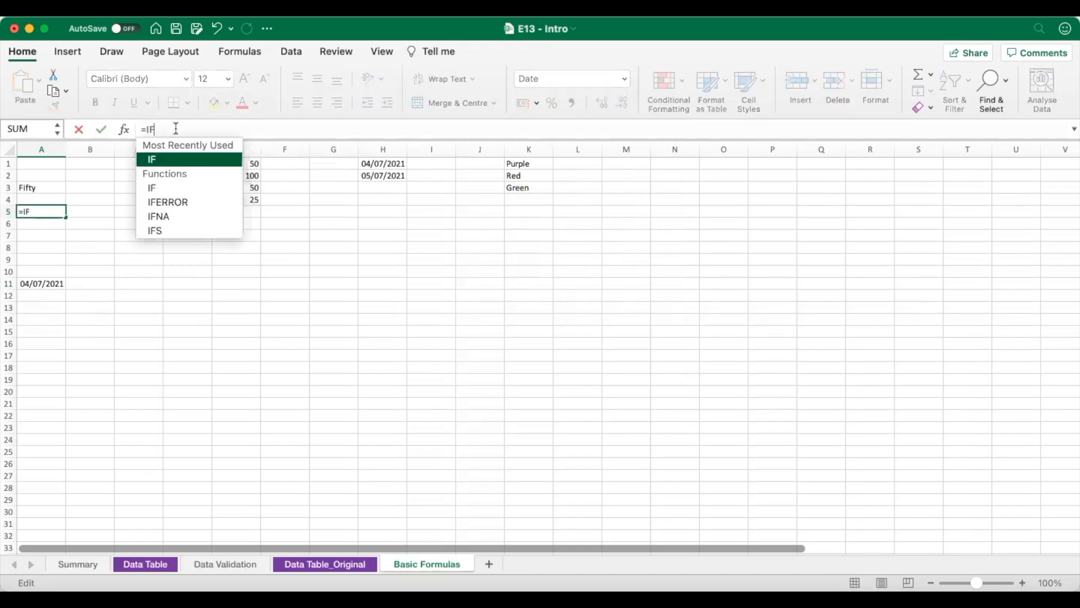
type("(")
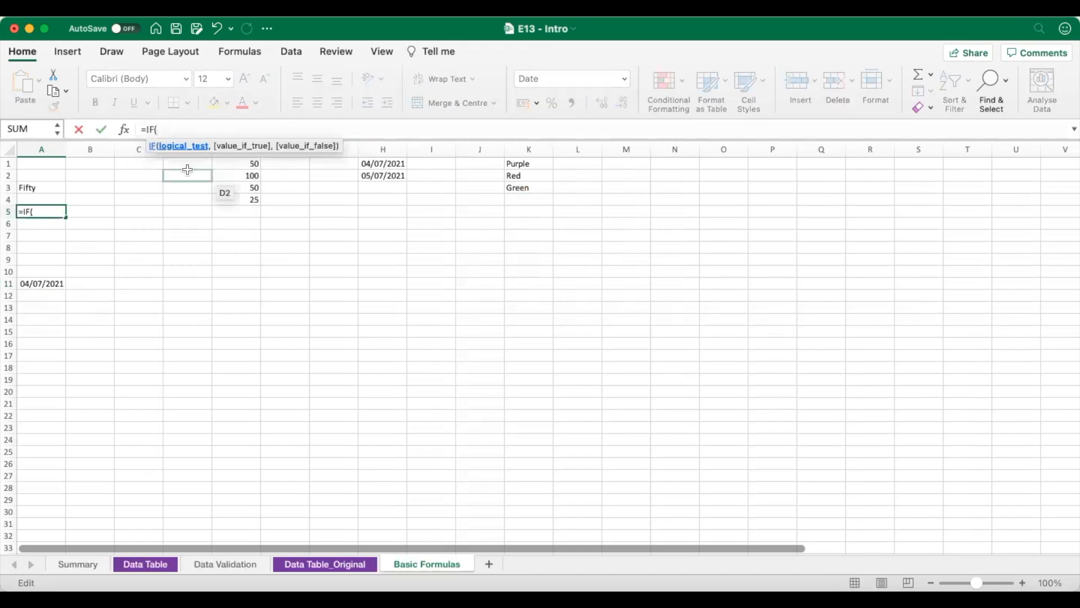
type("today()=")
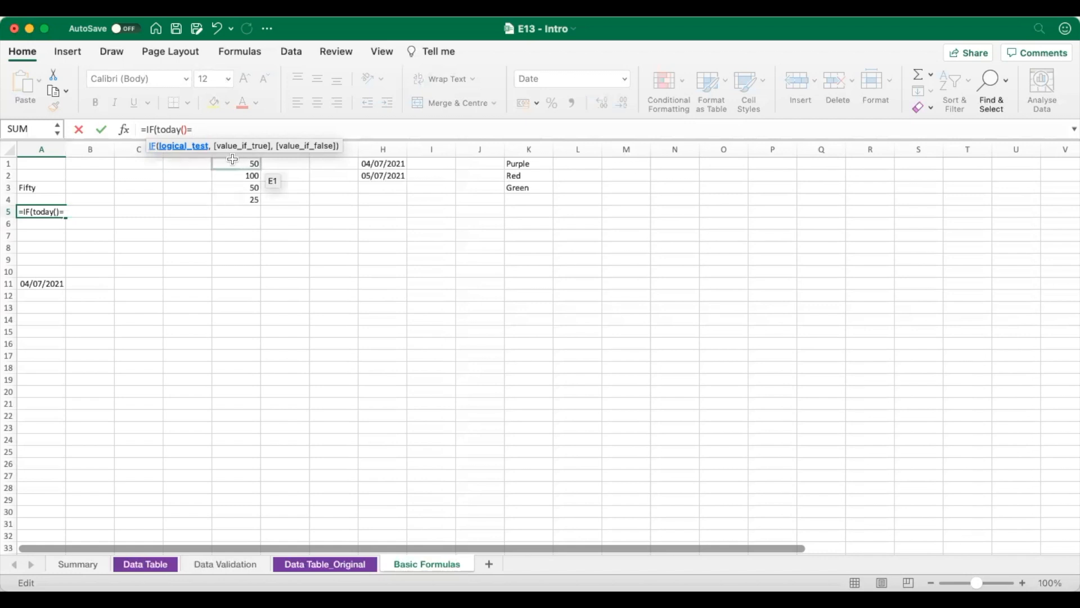
left_click(381, 163)
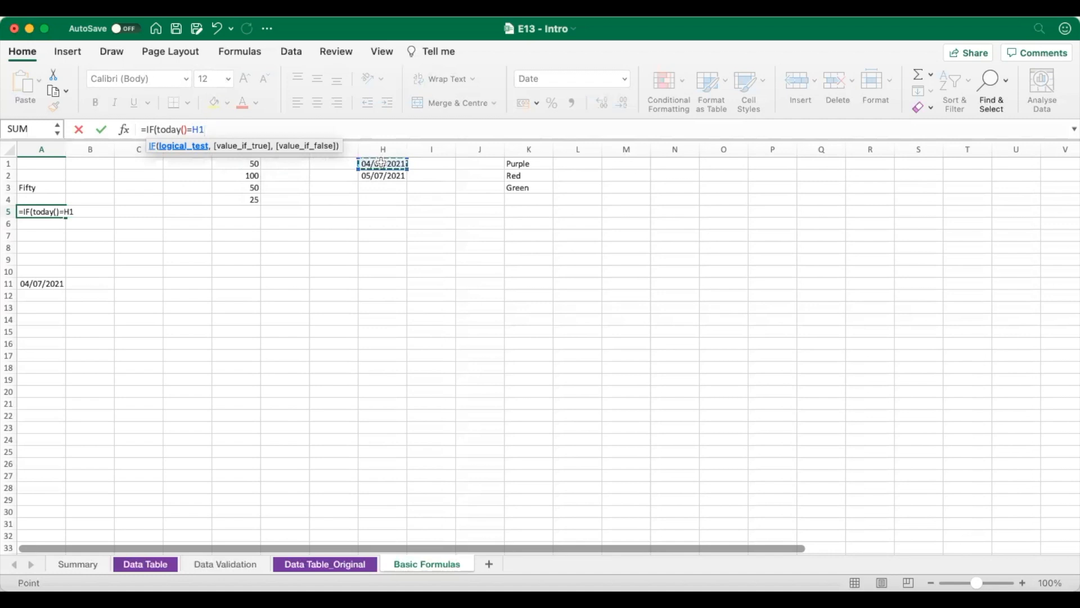
type(",")
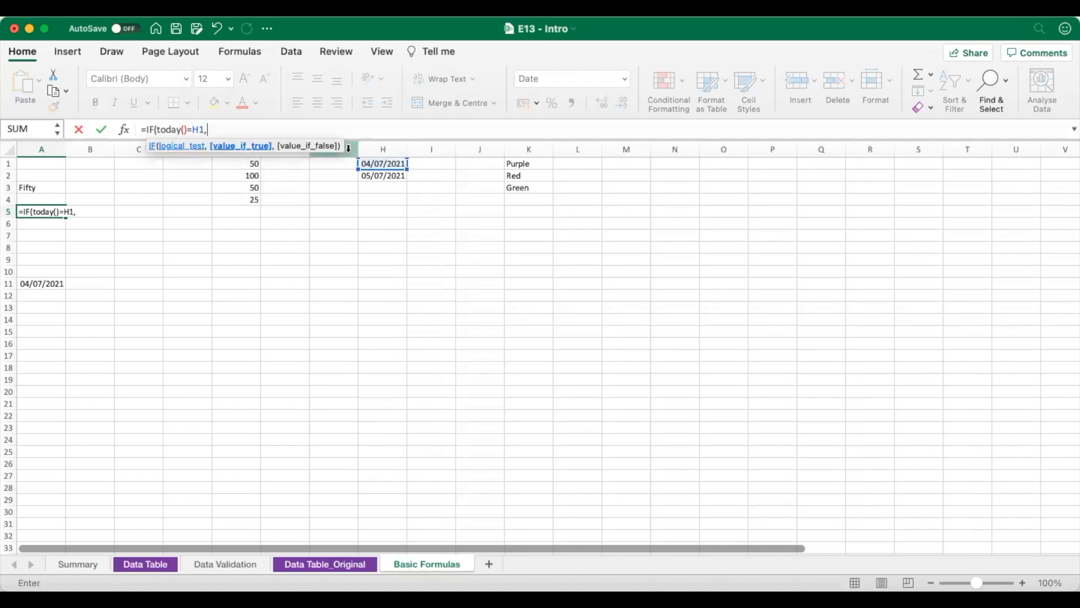
type("\"Today\",")
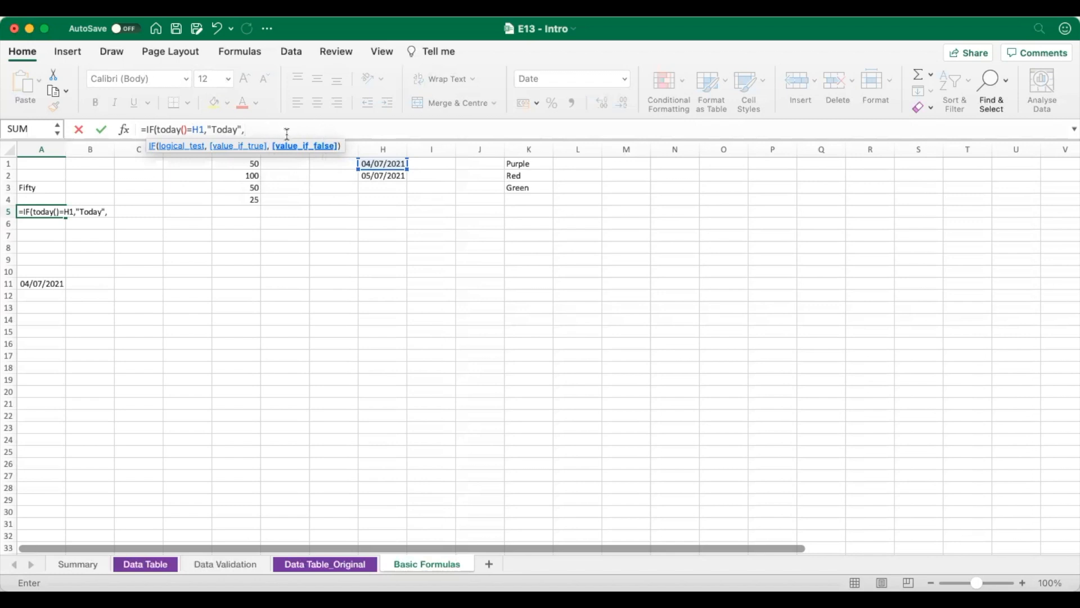
type("Another")
key("BackSpace")
key("BackSpace")
key("BackSpace")
key("BackSpace")
key("BackSpace")
key("BackSpace")
type("\"Another date\")")
key("Return")
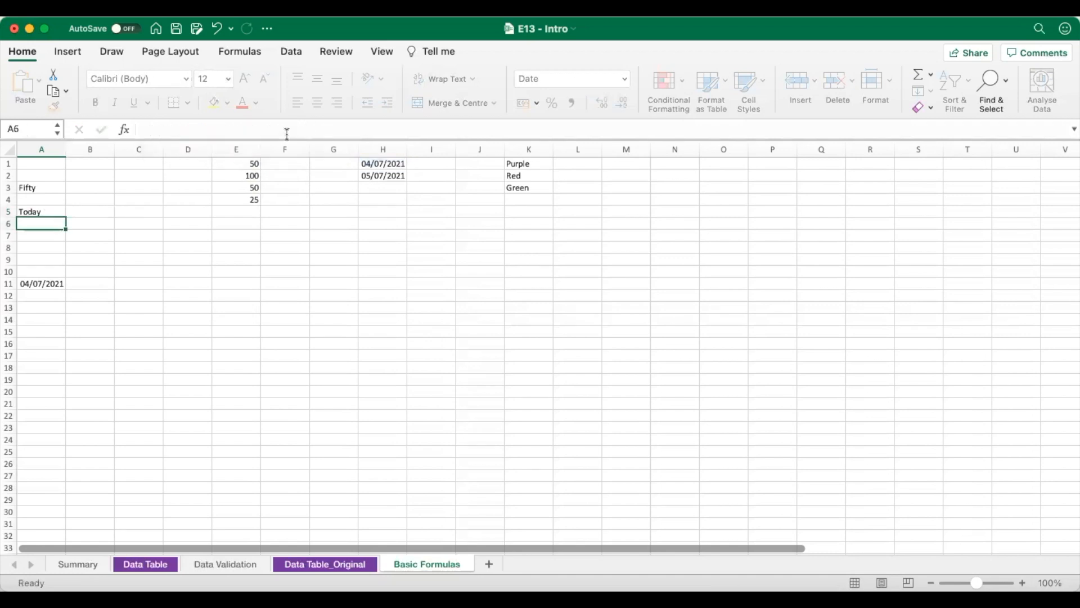
Step: Test the IF formula in A5 by setting the date in cell H1 to 06/07/2021
key("Up")
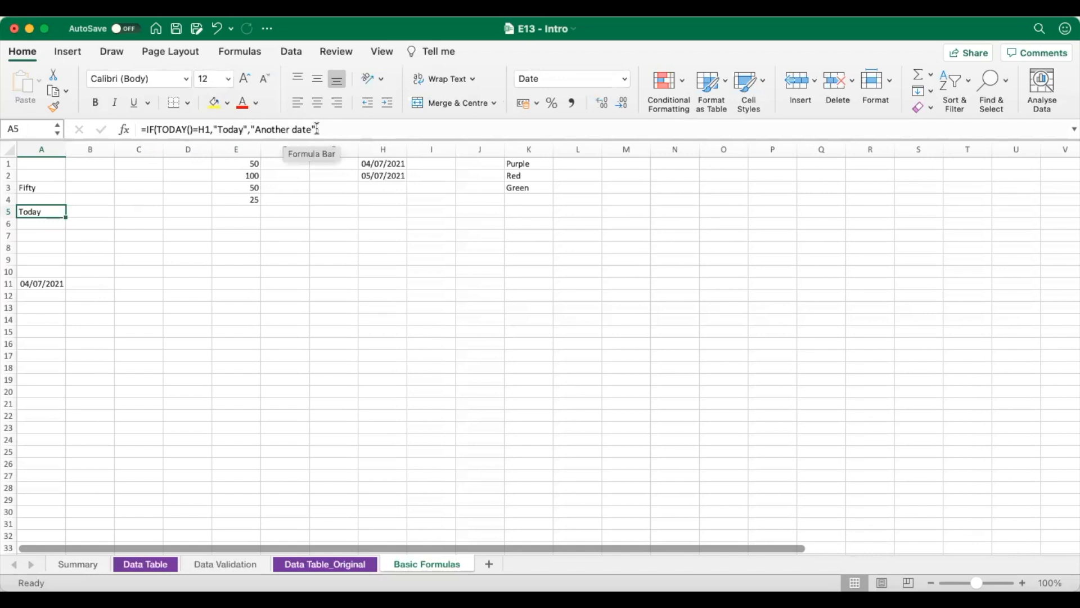
key("Return")
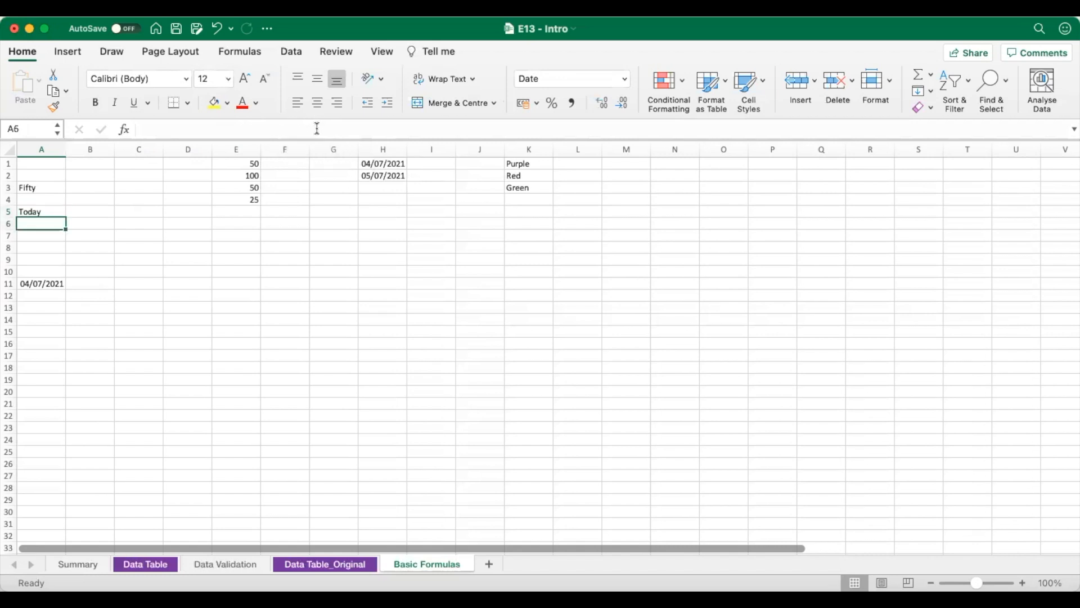
left_click(391, 164)
left_click(152, 122)
key("BackSpace")
type("6")
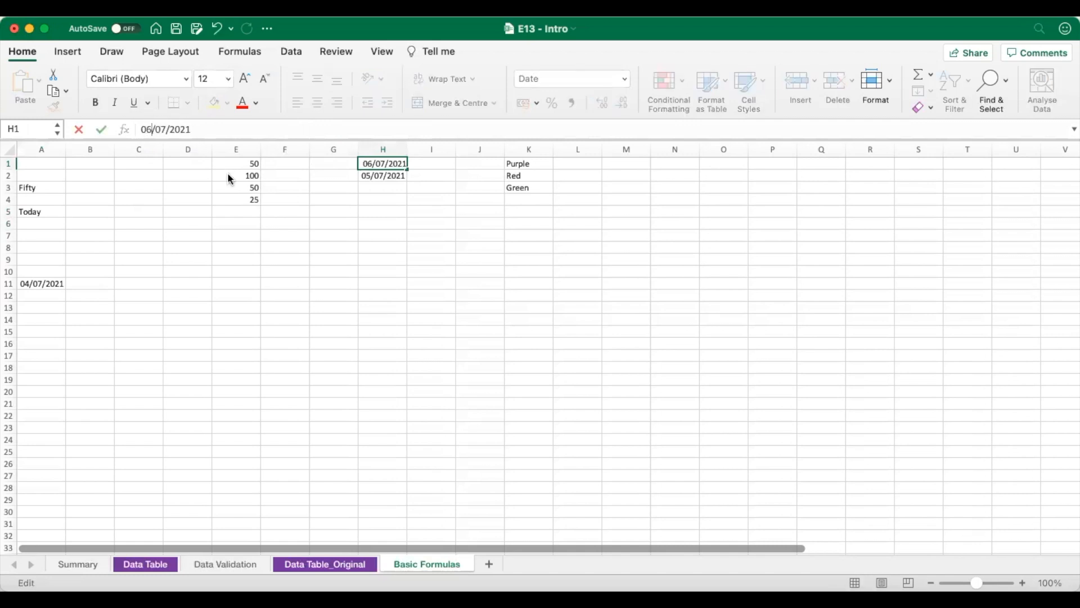
key("Return")
left_click(49, 212)
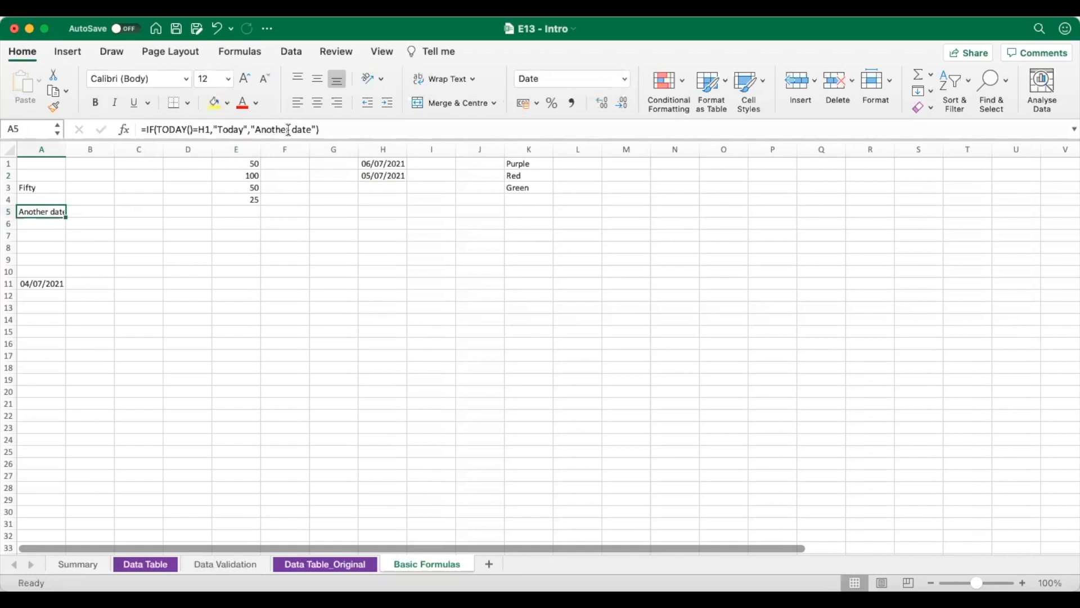
Step: Set the date in H1 back to 04/07/2021 and recheck the IF formula in A5
left_click(375, 165)
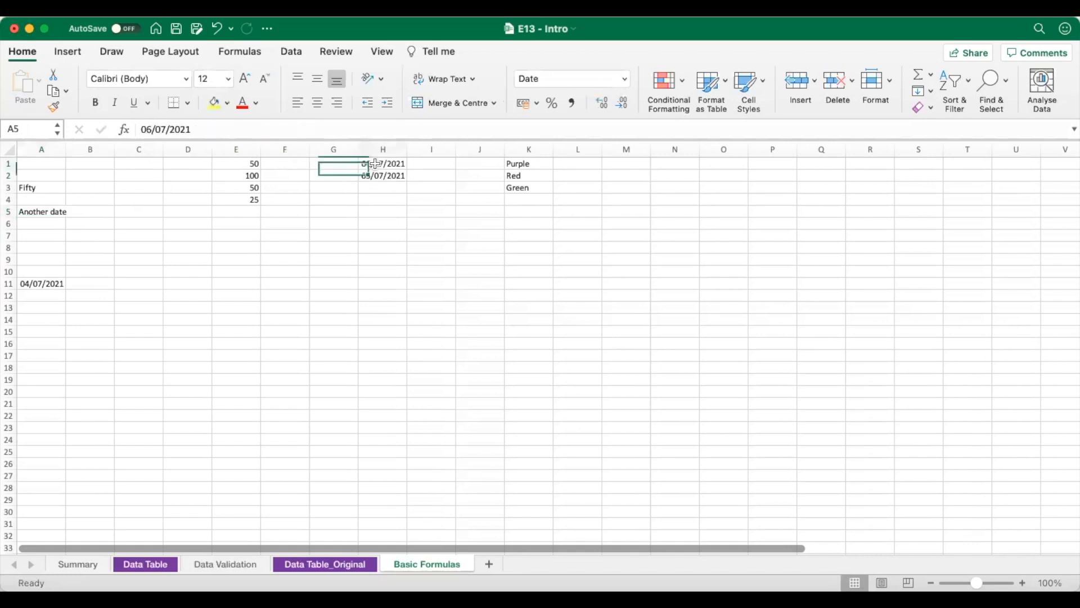
left_click(152, 130)
key("BackSpace")
type("4")
key("Return")
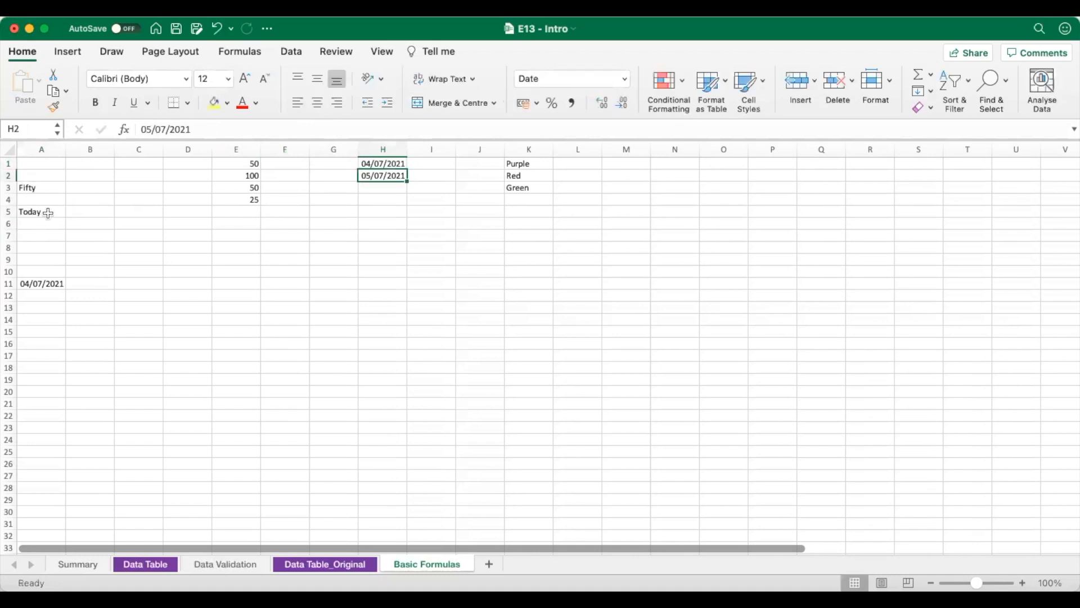
left_click(49, 212)
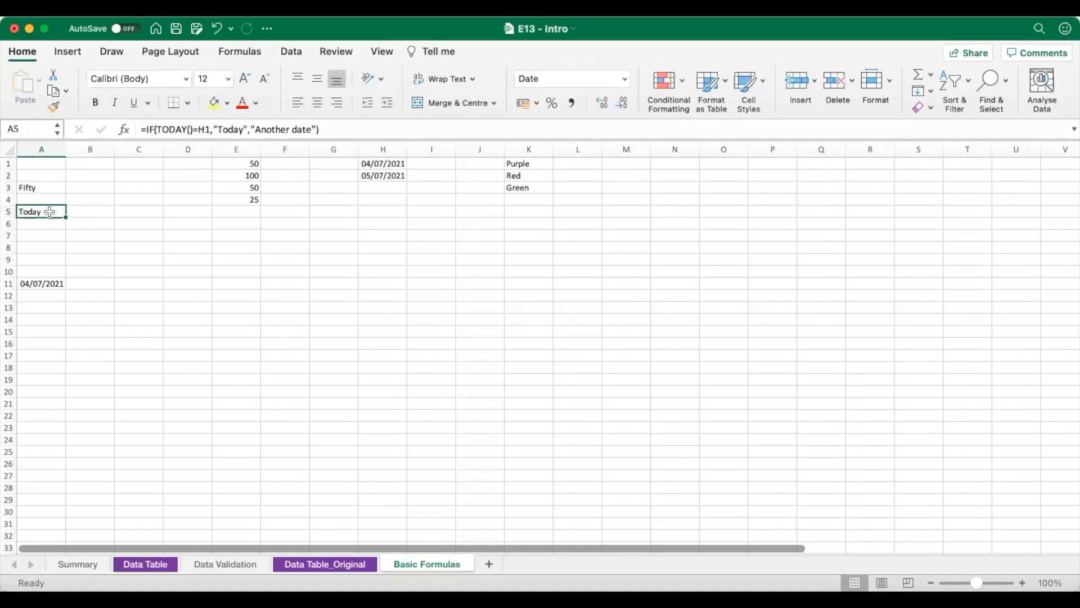
Step: Begin an IF formula in cell A6 with the logical test H2=H1+1, comparing the two dates in column H
left_click(49, 223)
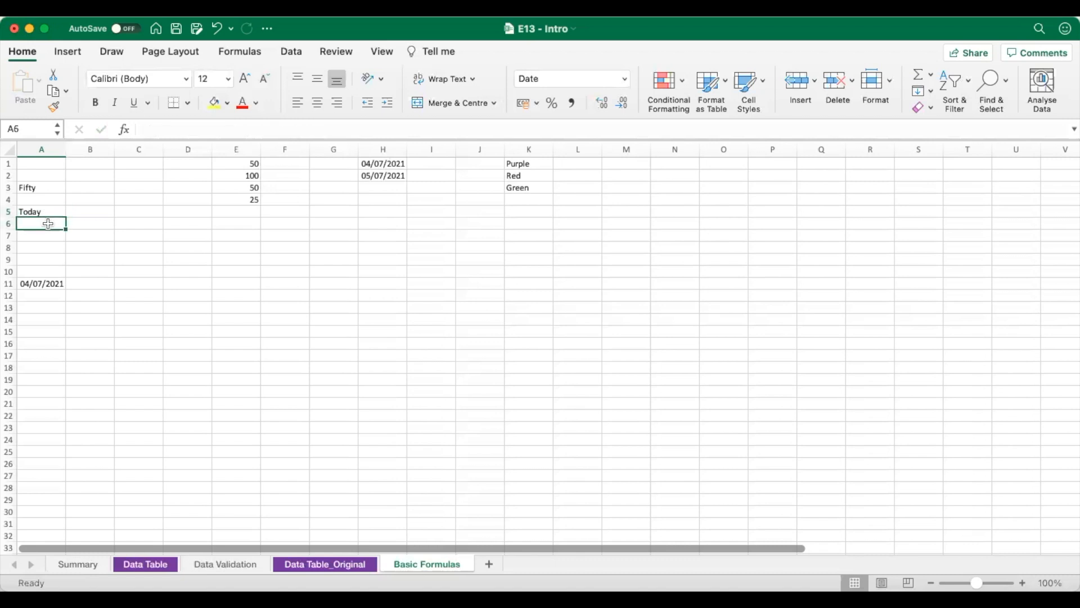
type("=if")
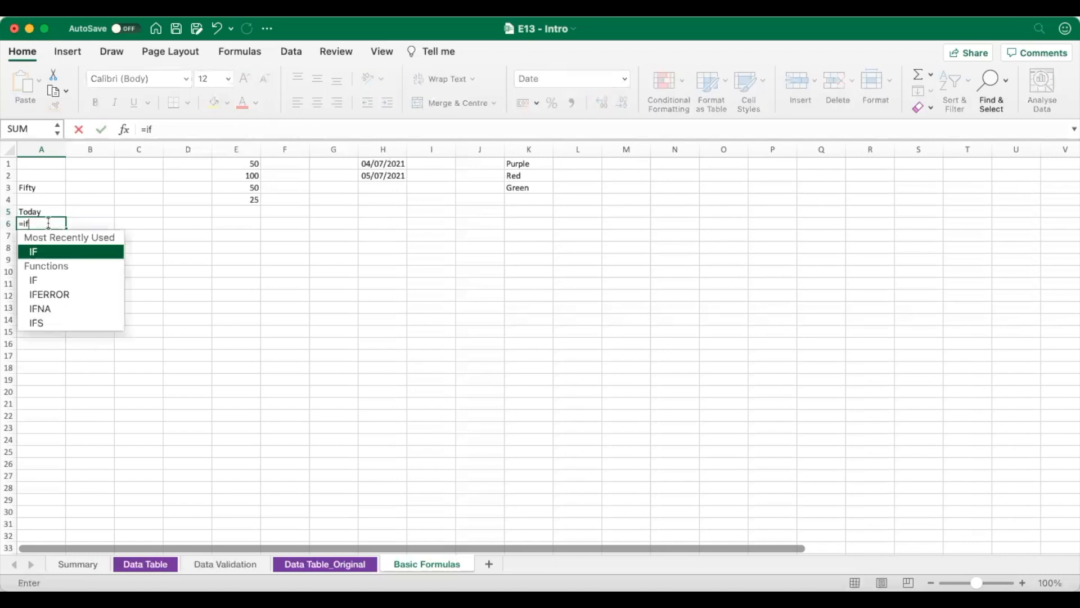
type("(")
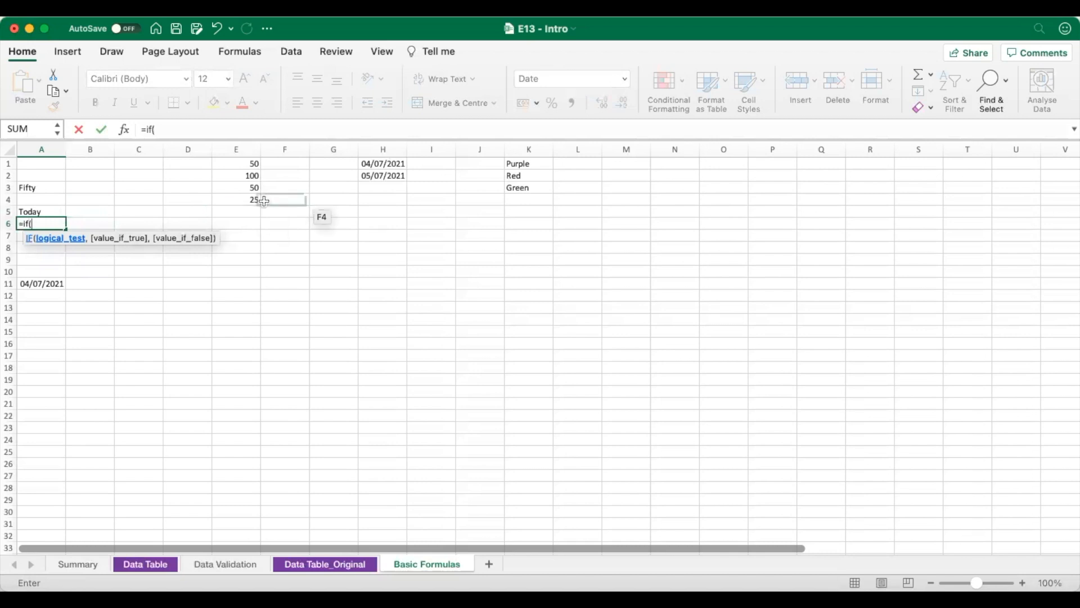
left_click(371, 175)
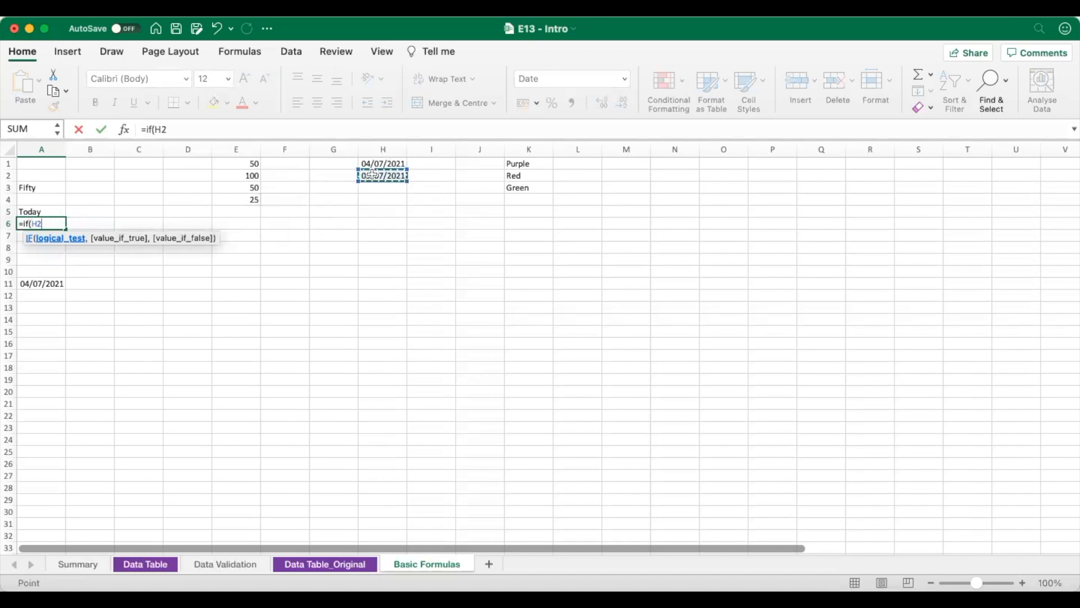
left_click(274, 129)
type("=")
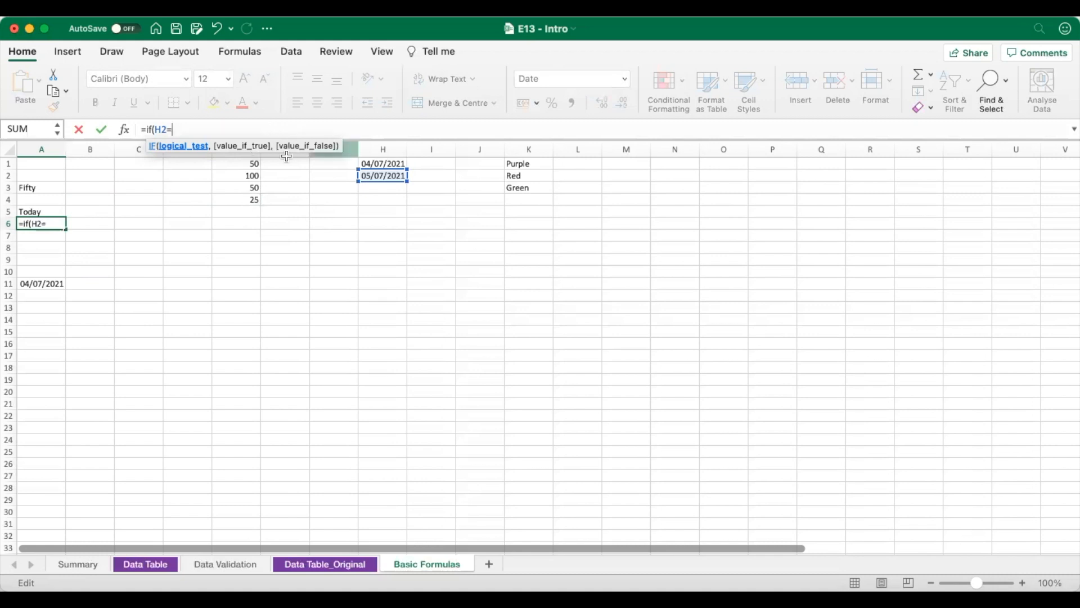
left_click(393, 162)
type("+1")
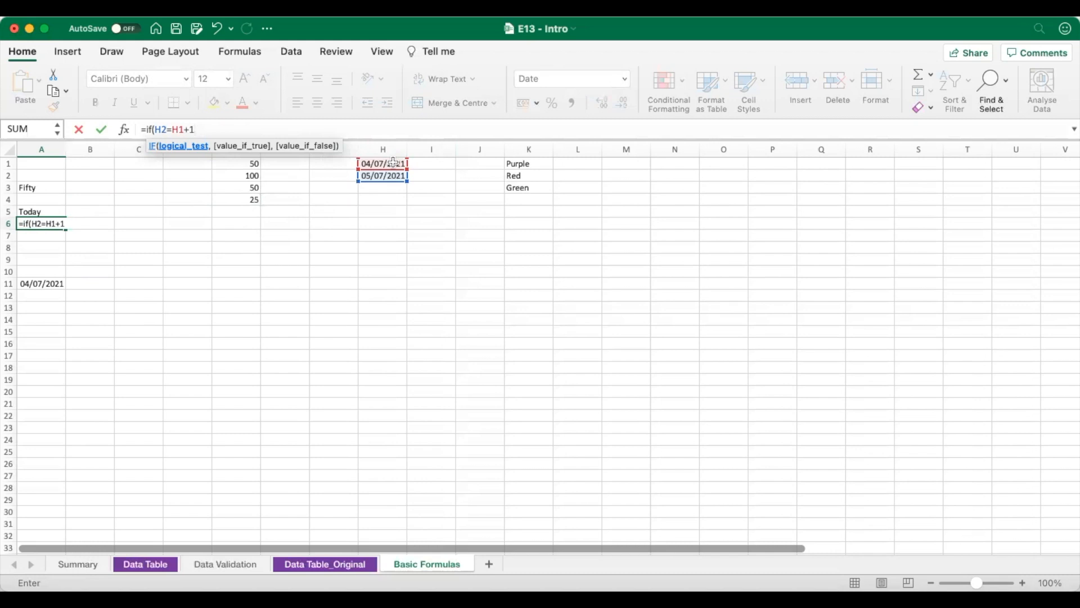
type(",")
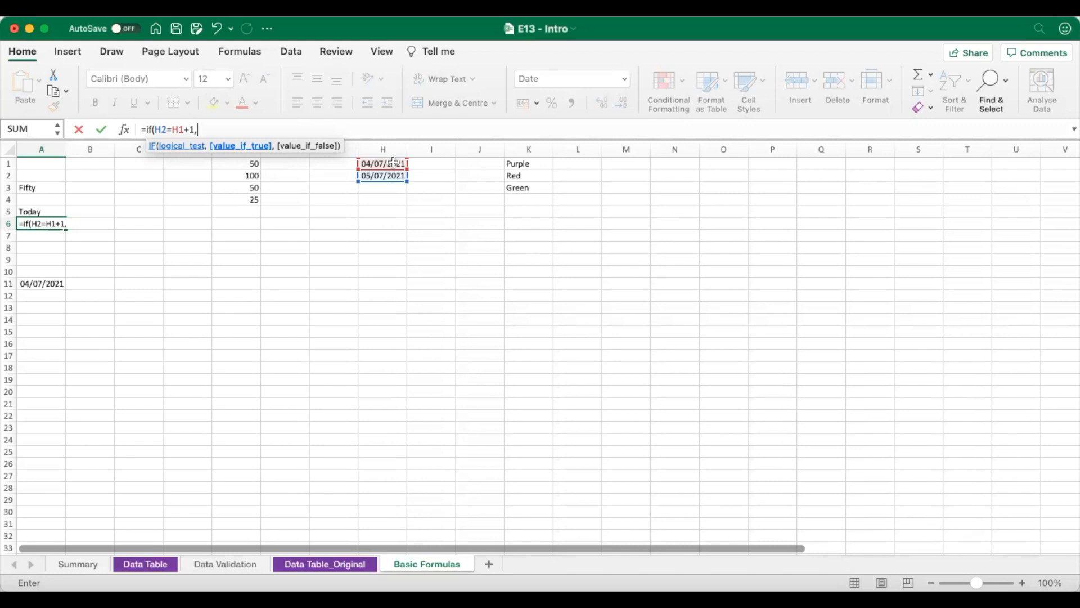
Step: Complete the A6 formula to return "Tomorrow" if true and "Today" if false, and check it against the date in H2
type("Tomorroe")
key("BackSpace")
type("w\",")
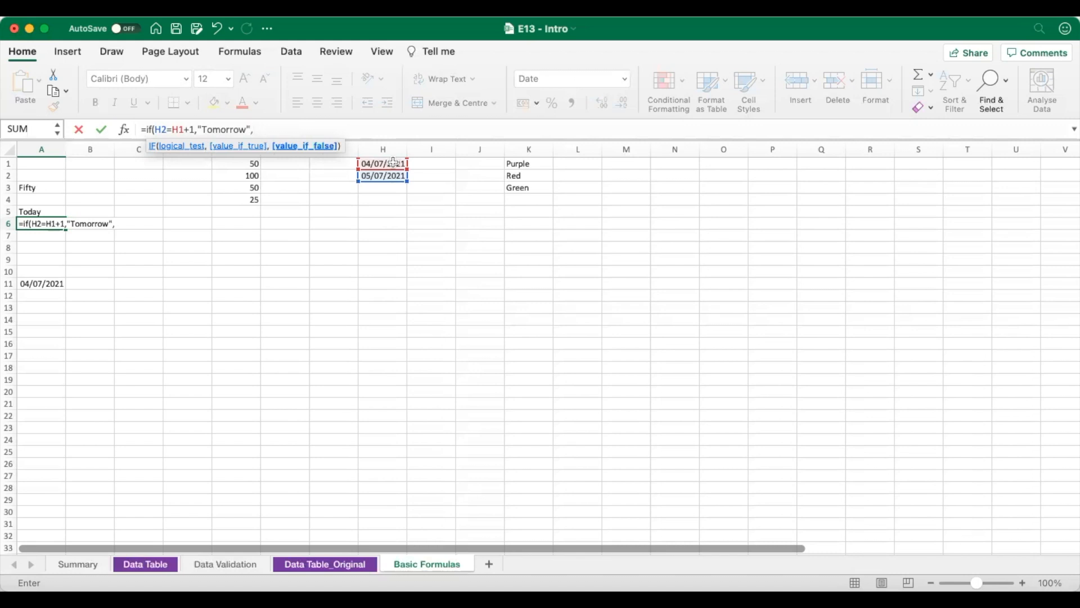
type("T")
key("BackSpace")
type("\"Today\"")
key("Return")
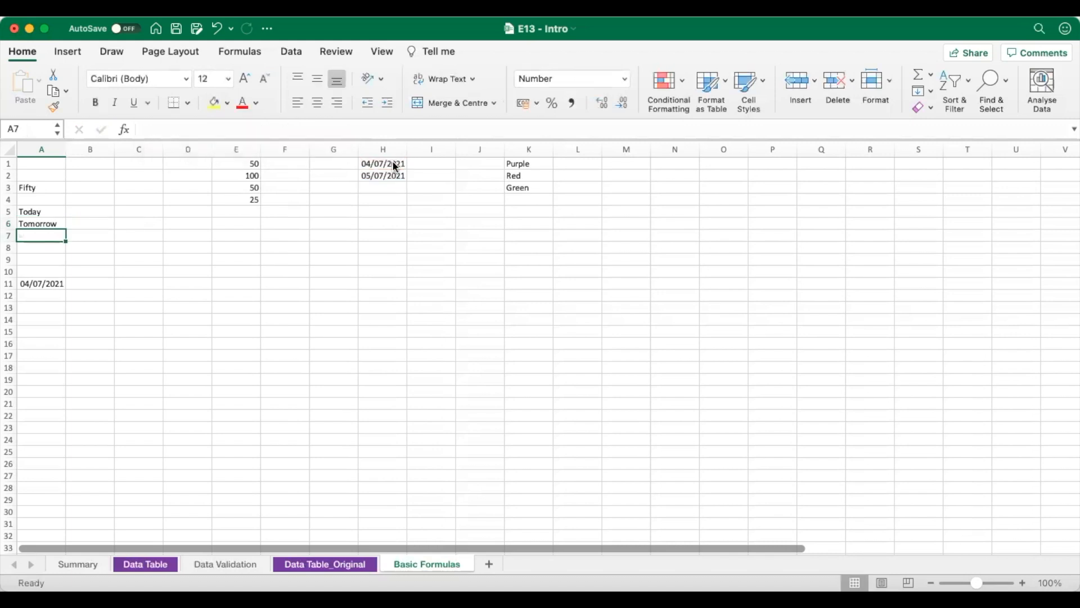
key("Up")
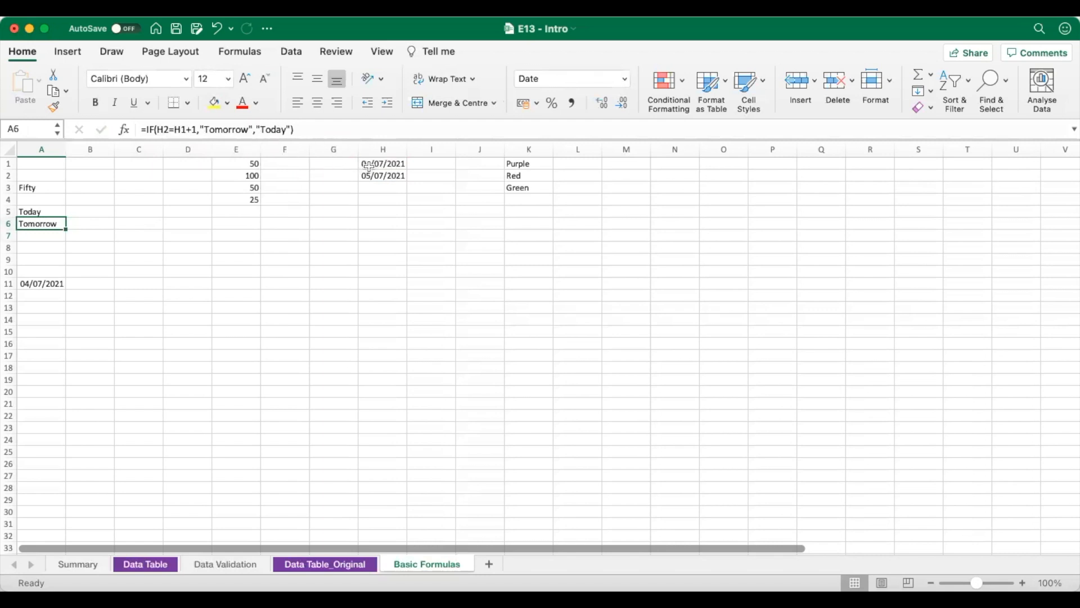
left_click(378, 178)
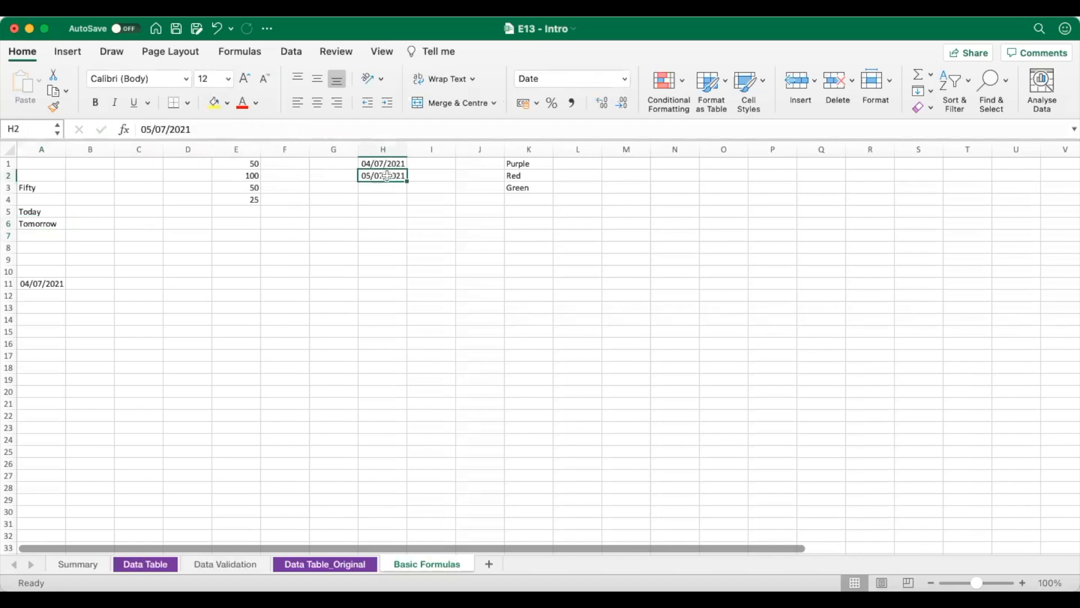
left_click(57, 223)
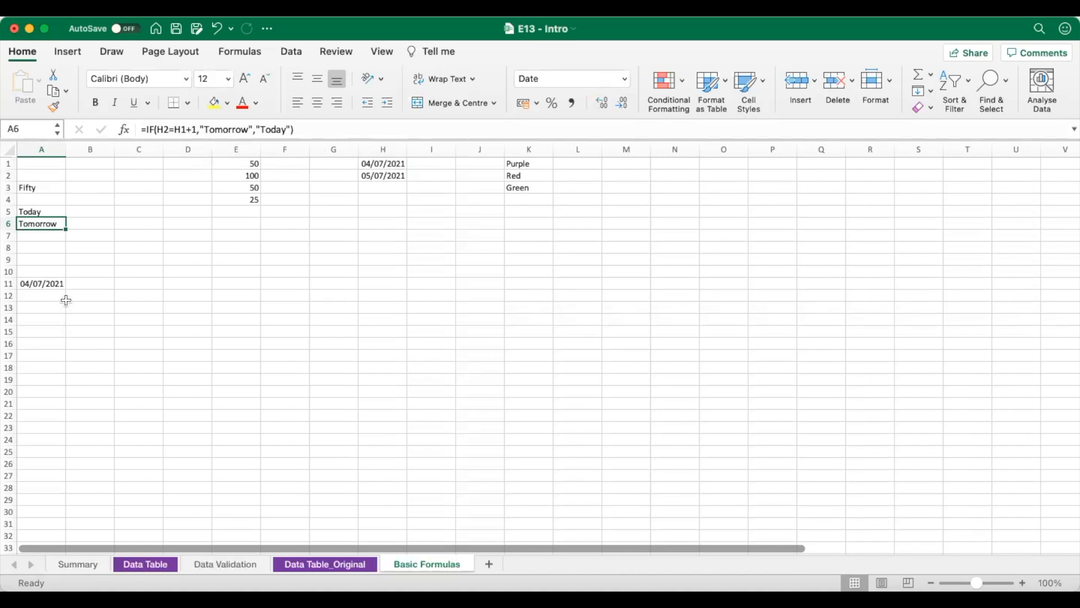
Step: Enter =TODAY()+1 in cell A12, below the existing TODAY formula, and format the cell as a short date
left_click(56, 284)
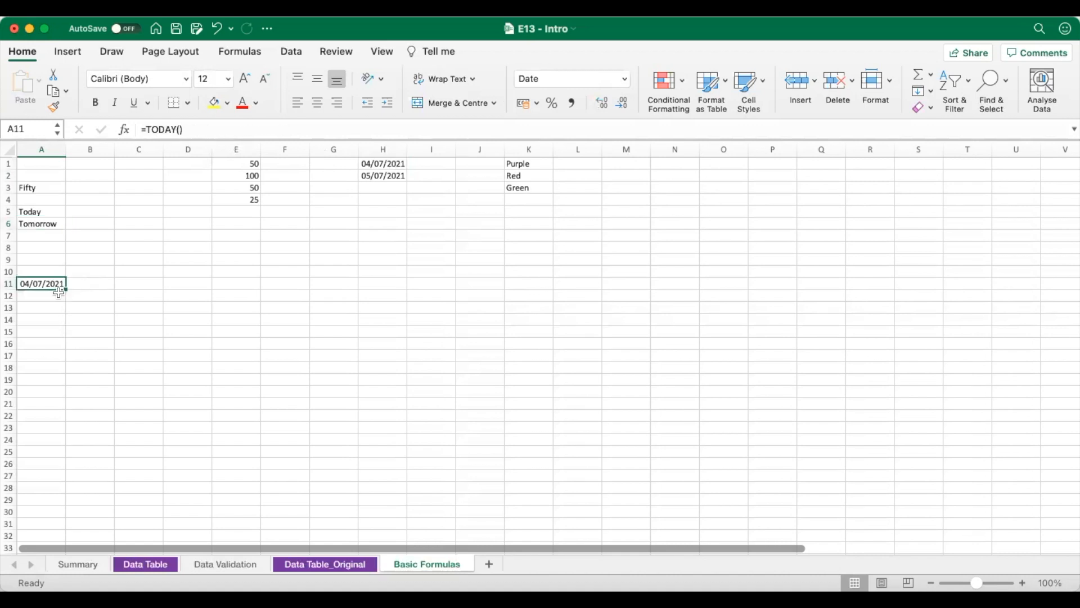
left_click(57, 294)
type("=today()+")
key("Return")
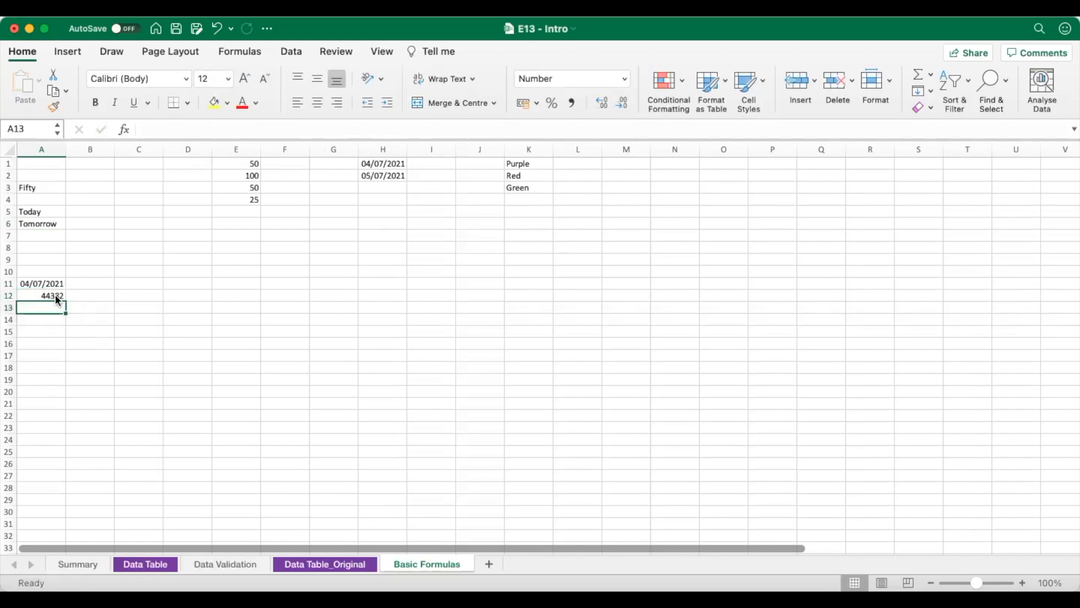
left_click(625, 78)
left_click(603, 218)
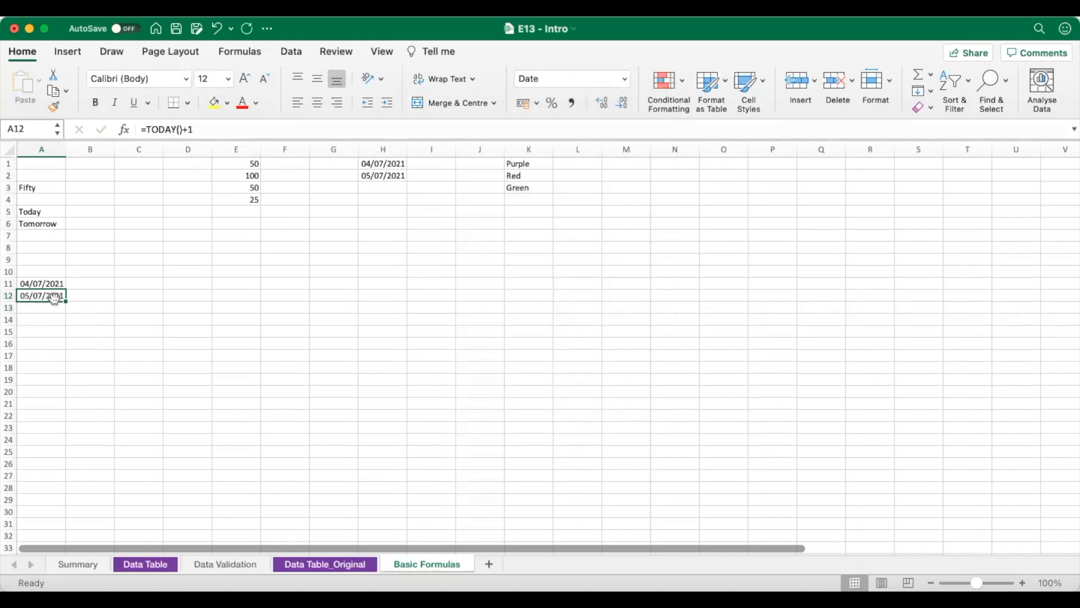
Step: Test the IF formula in A6 by setting the date in H2 to 06/07/2021, and review the formulas in A3, A5 and A6
left_click(55, 228)
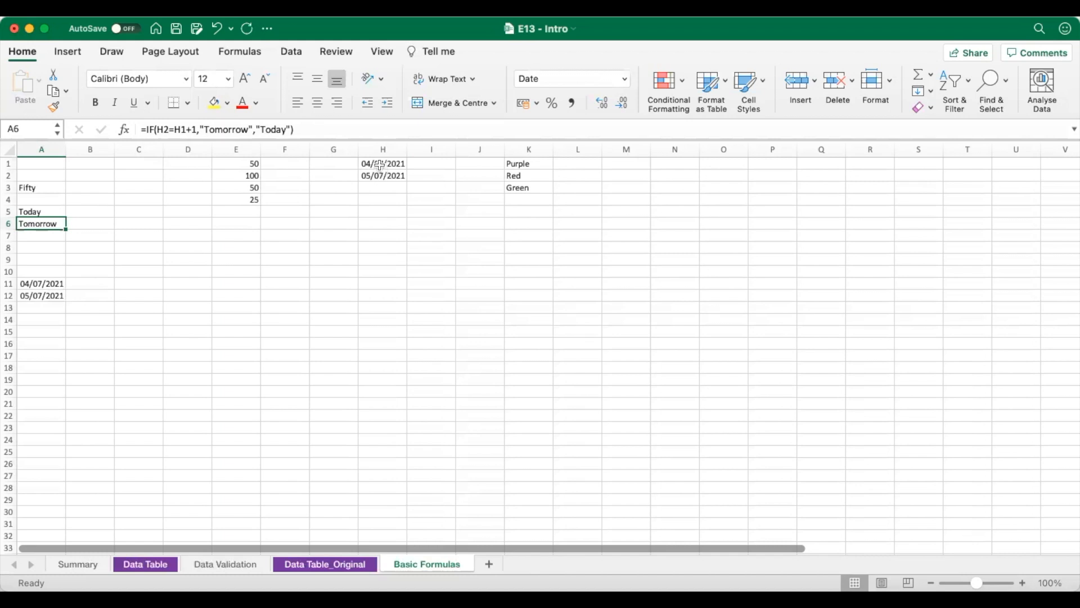
left_click(369, 187)
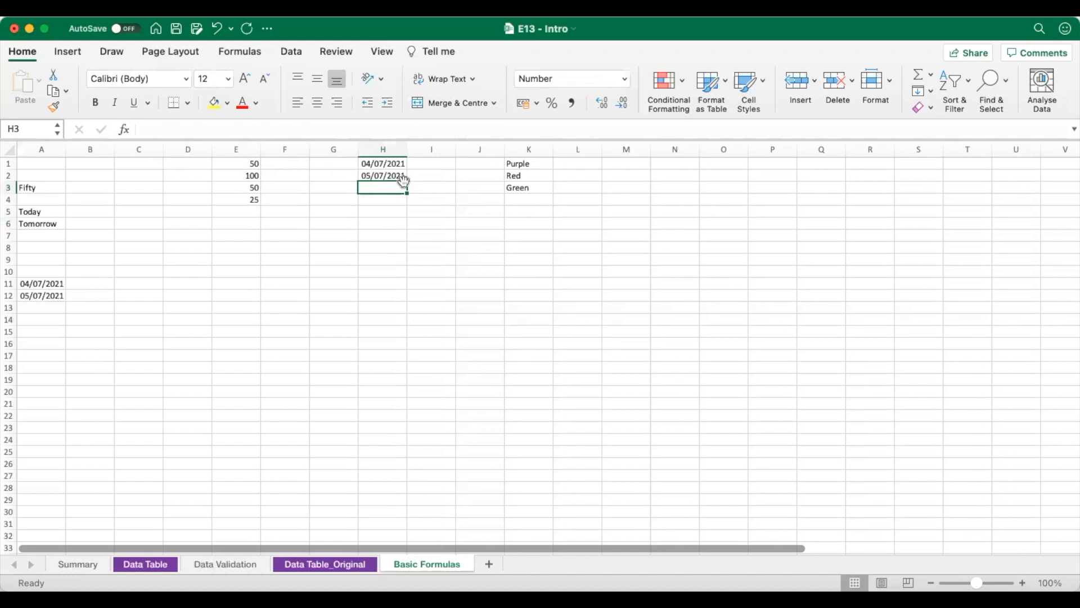
left_click(390, 176)
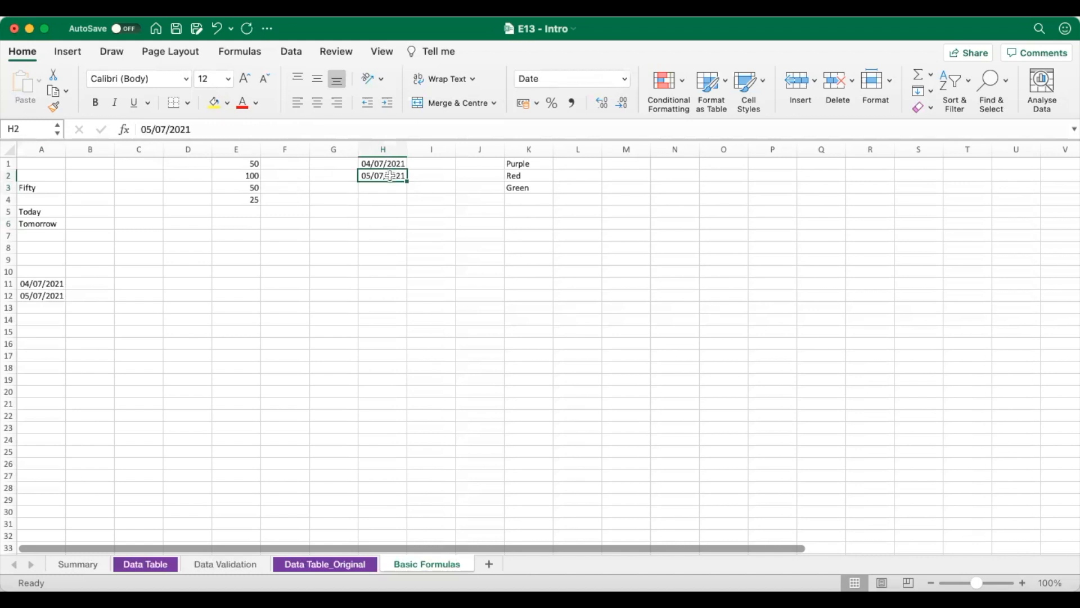
left_click(152, 129)
key("BackSpace")
type("6")
key("Return")
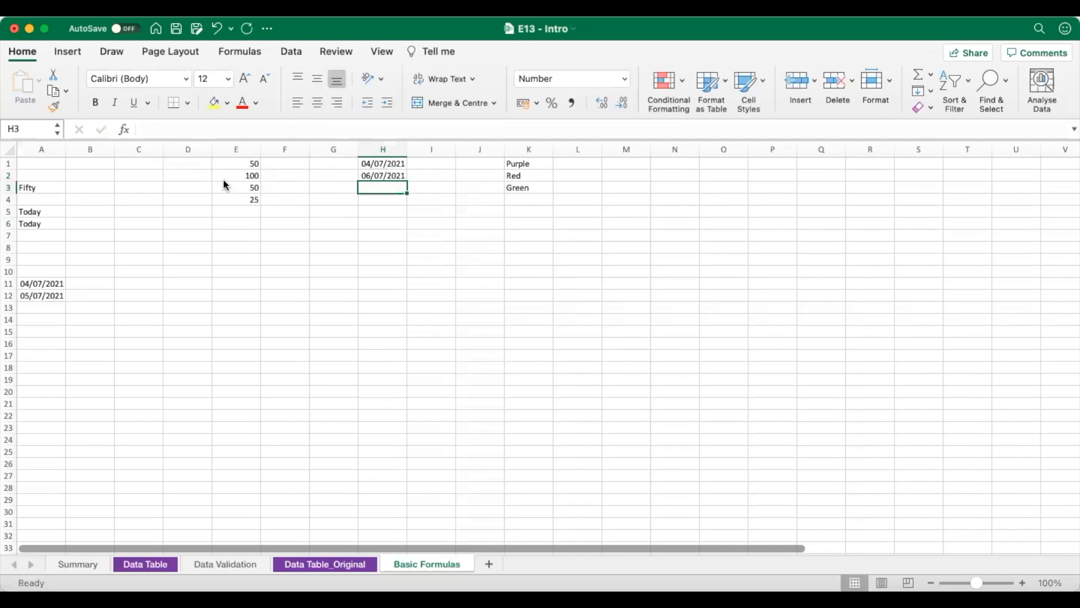
key("Up")
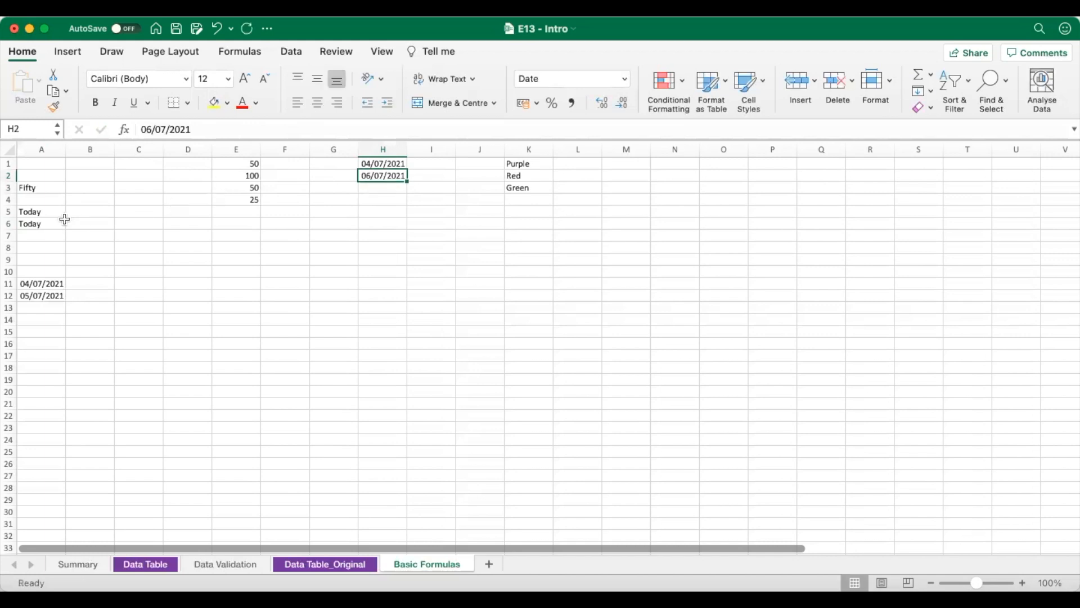
left_click(52, 224)
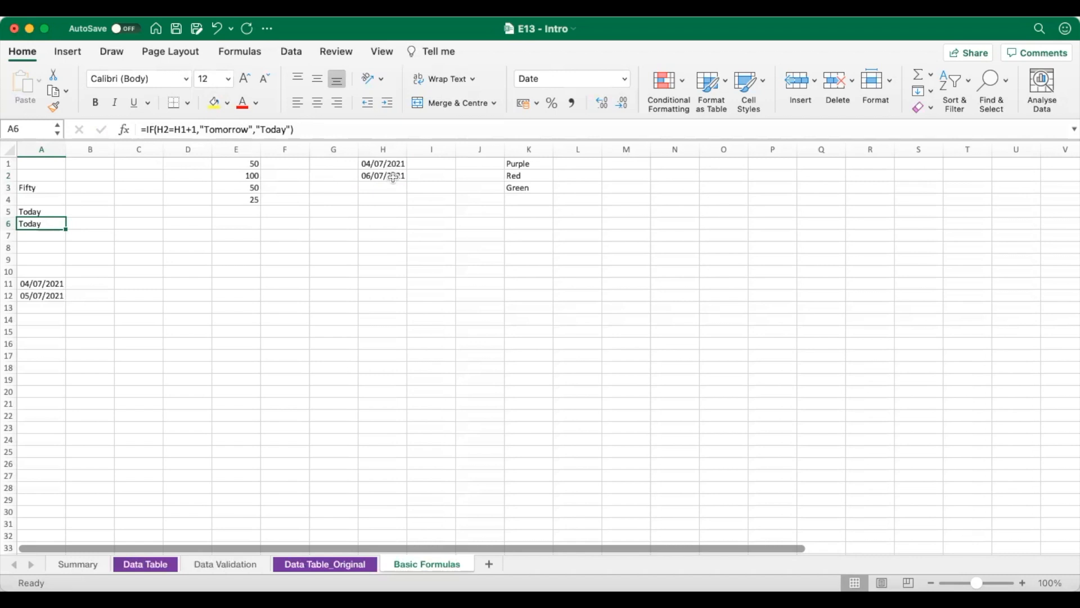
left_click_drag(394, 178, 394, 167)
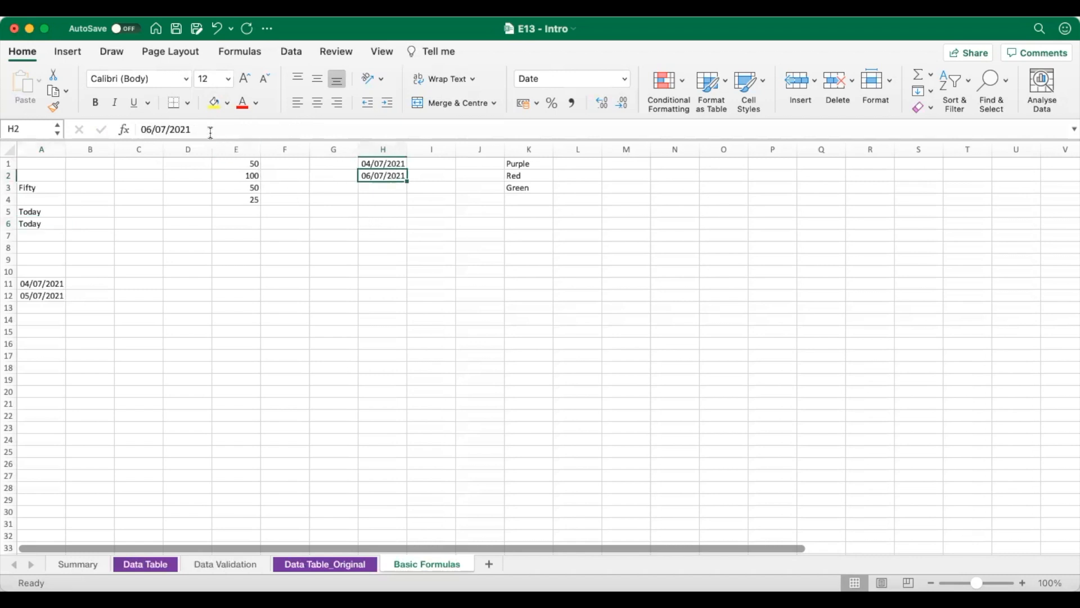
left_click(44, 213)
left_click(63, 224)
left_click(54, 188)
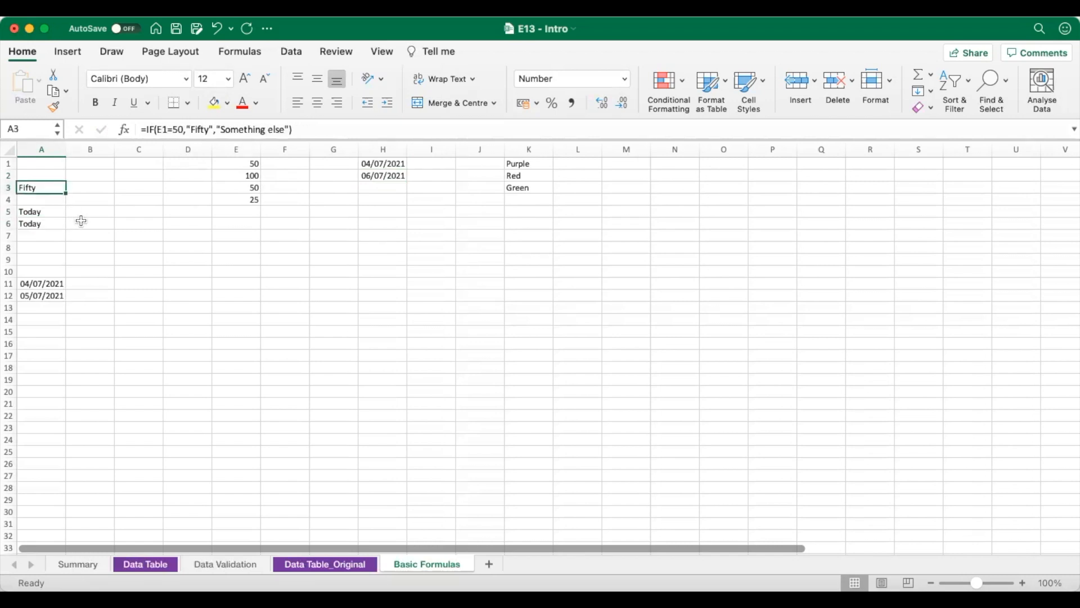
left_click(44, 246)
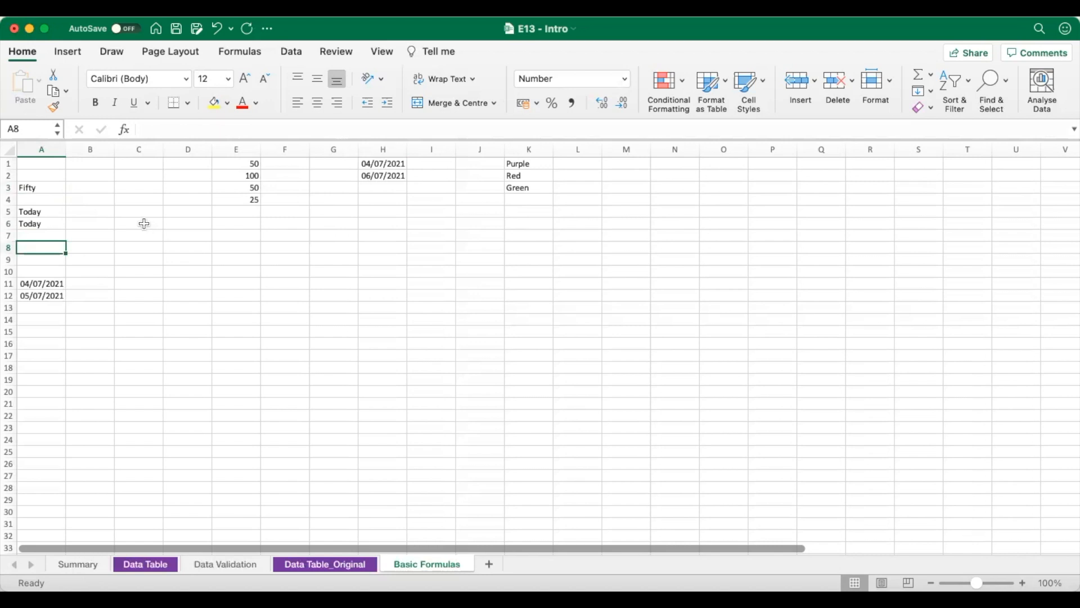
Step: Enter =IF(K1=K3,"Match","No Match") in cell M2 to compare two of the colours in column K
left_click(623, 176)
type("=IF(")
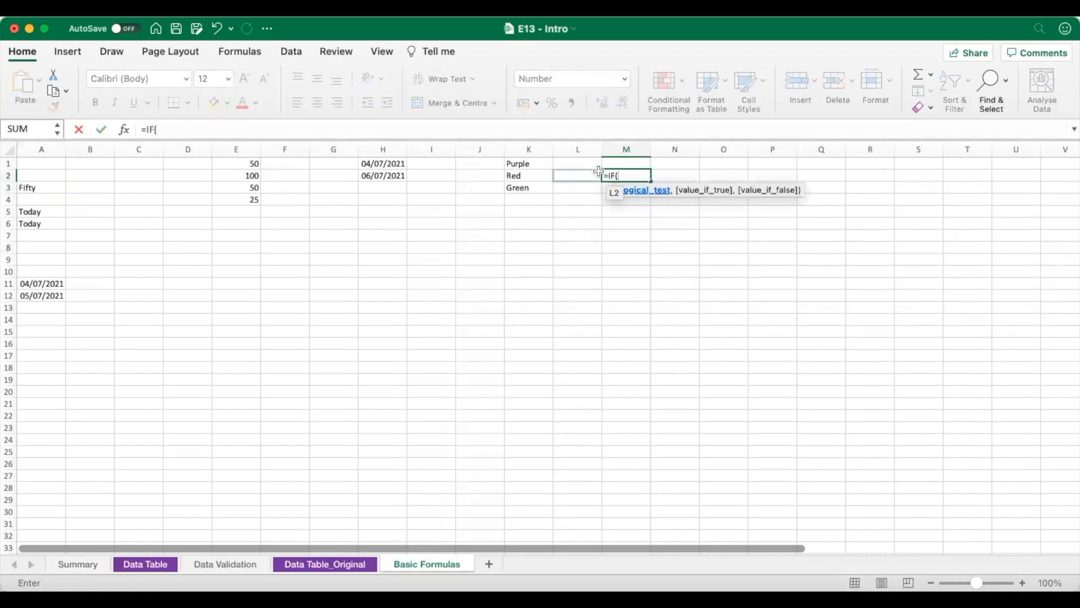
left_click(567, 178)
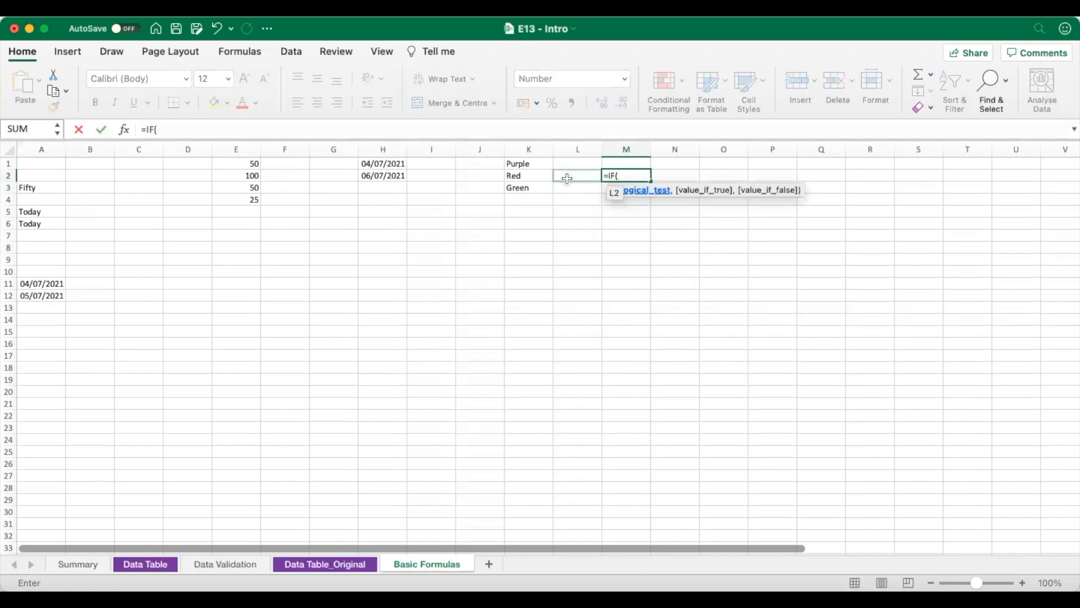
left_click(541, 167)
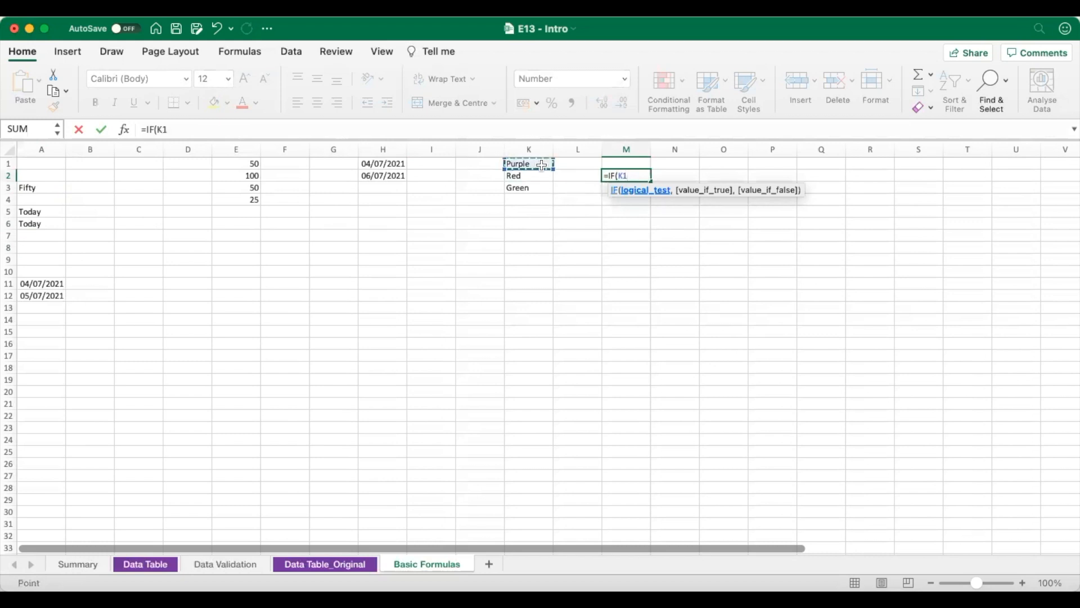
type("=")
left_click(537, 186)
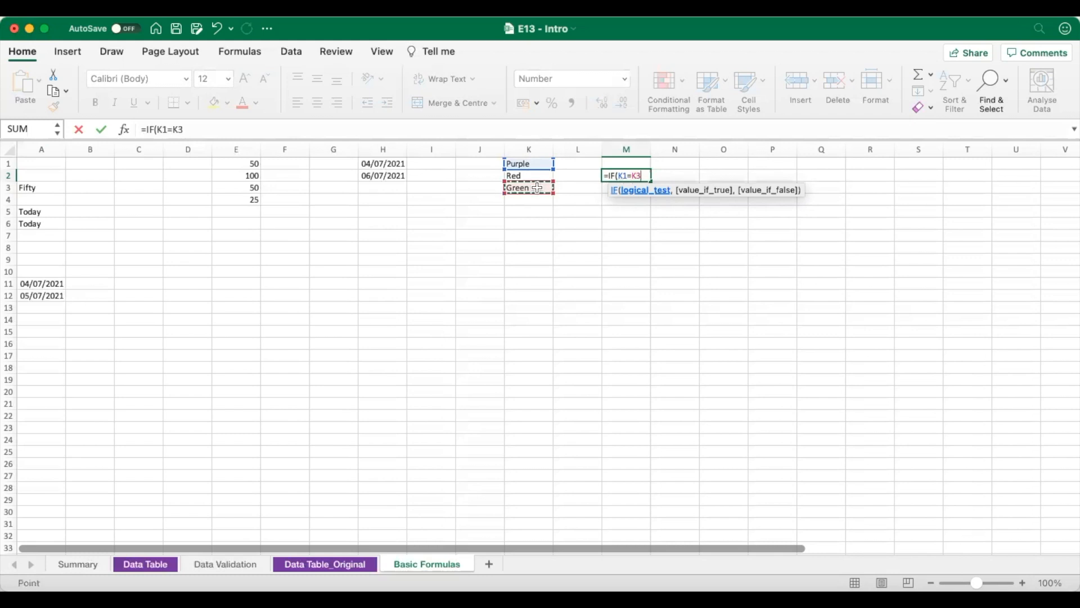
type(",")
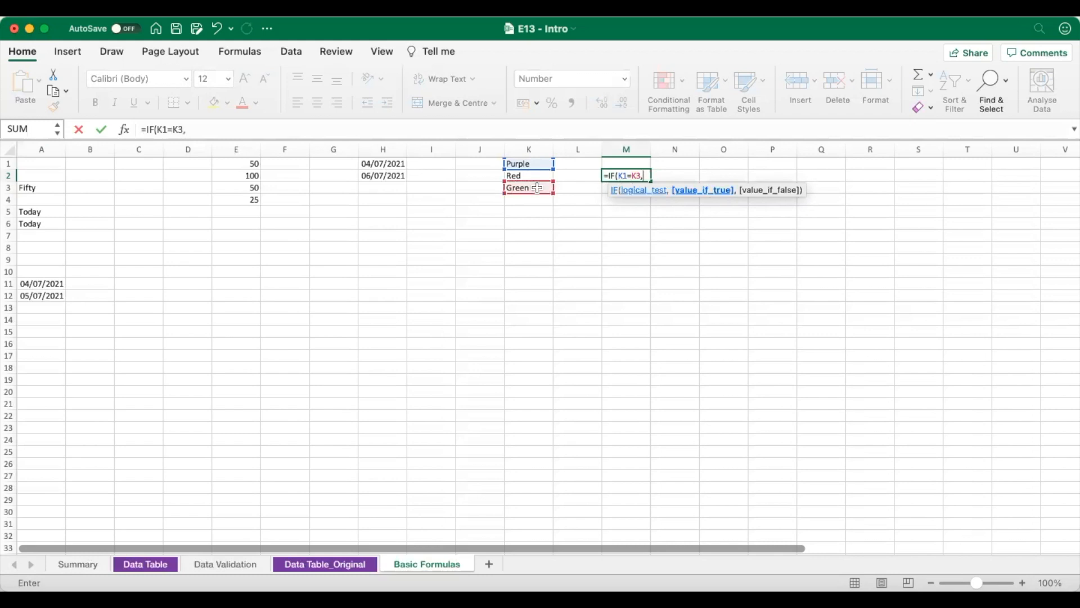
type("\"Match\",")
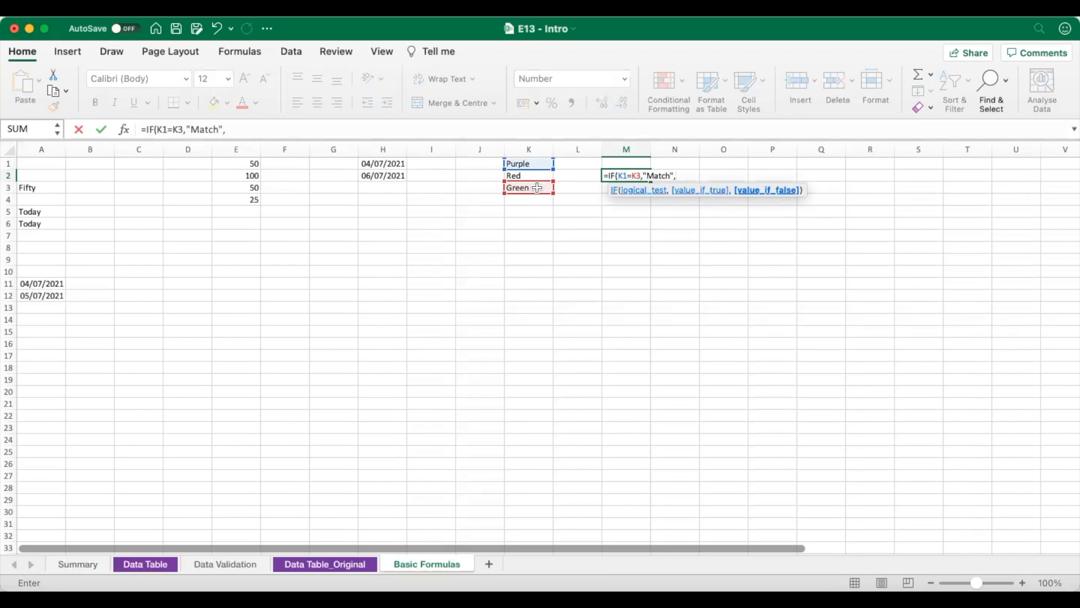
type("\"No Match\")")
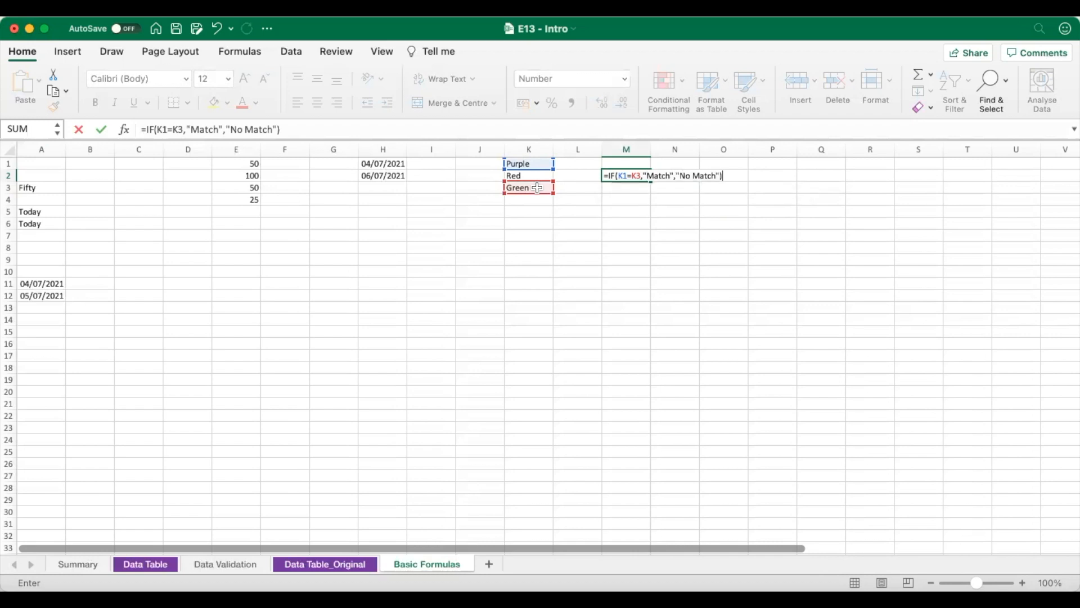
key("Return")
key("Up")
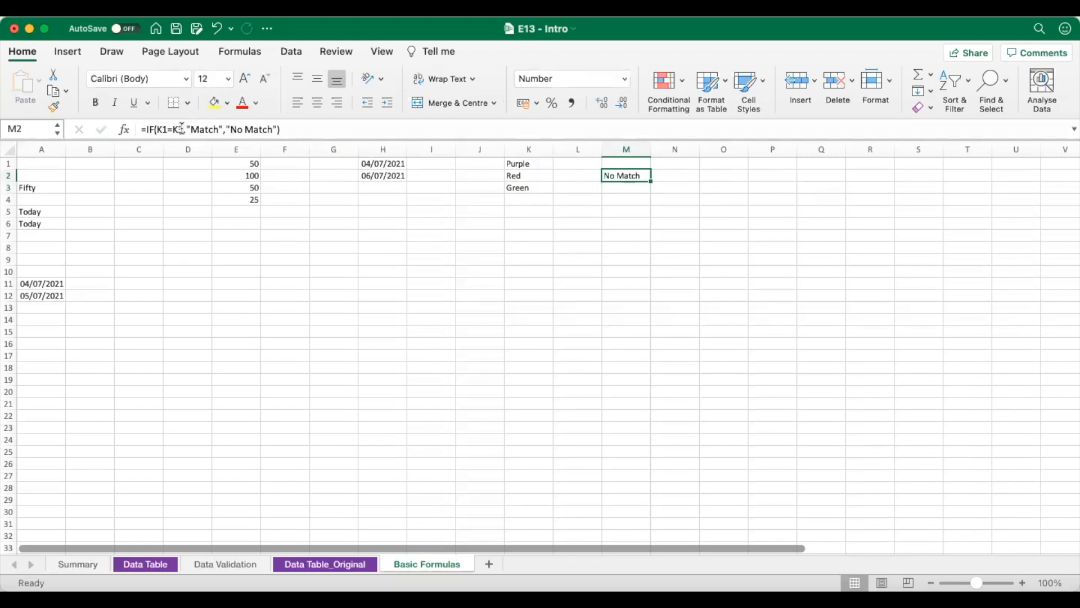
Step: Test the M2 formula by setting K3 to Purple, check the result, and restore K3 to Green
left_click(535, 188)
type("Purple")
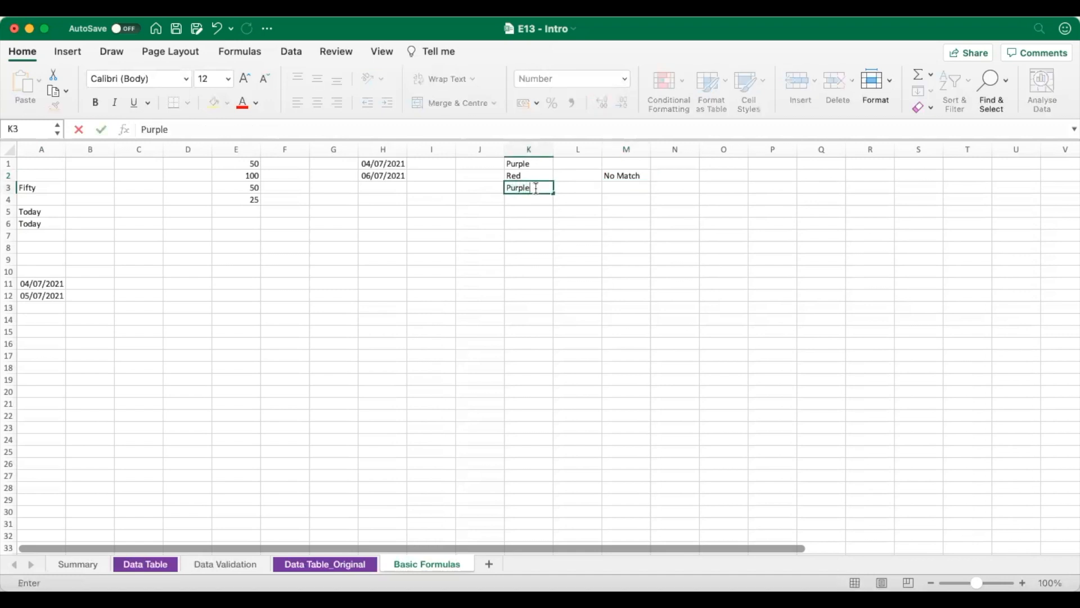
key("Return")
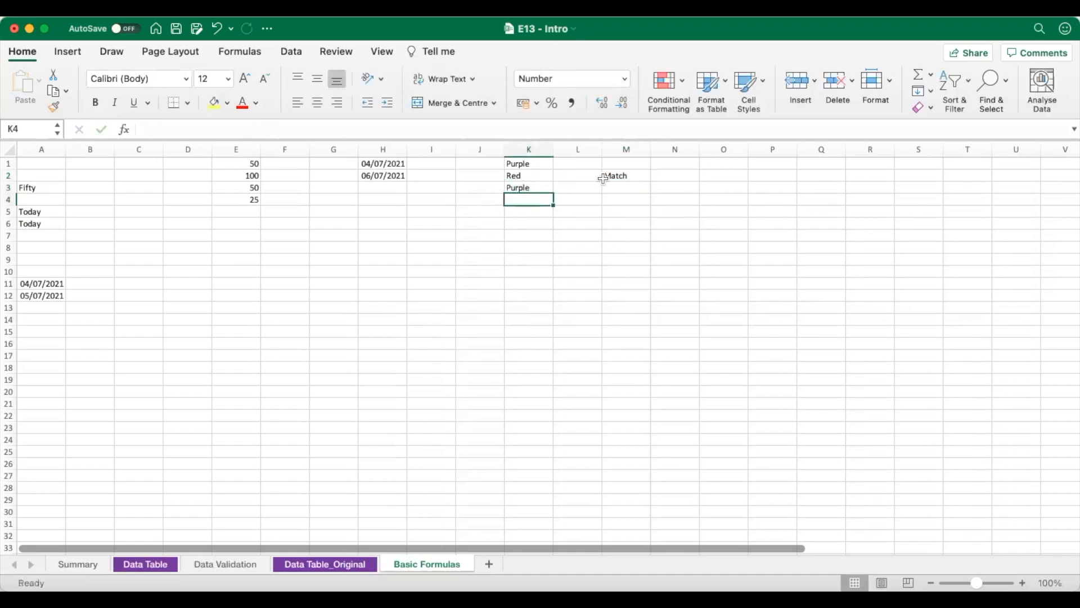
left_click(633, 176)
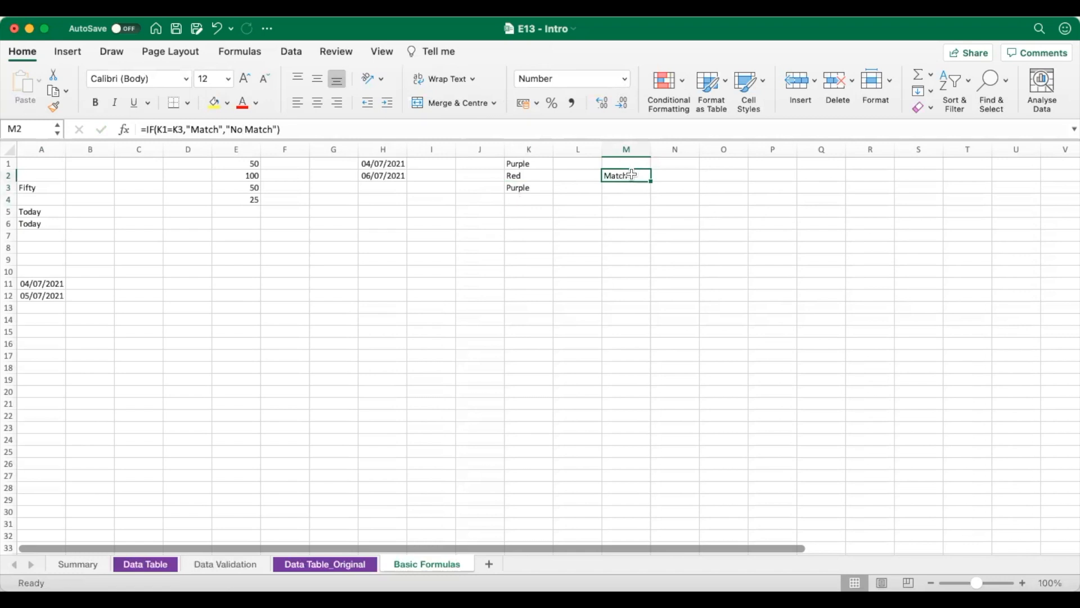
left_click(532, 189)
type("Green")
key("Return")
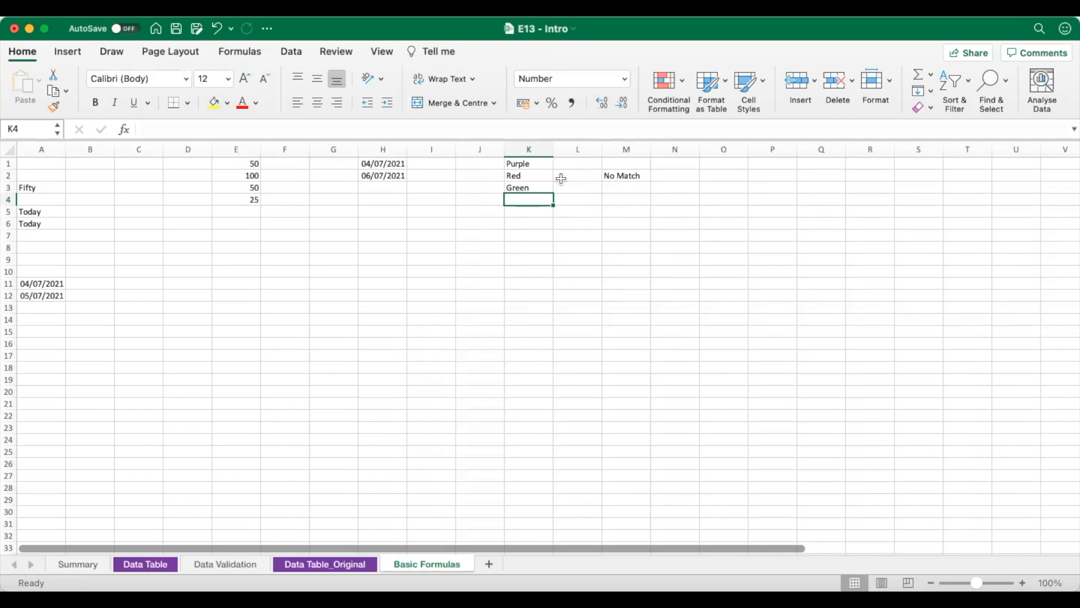
Step: Begin an IF formula in cell C3 with the logical test E1=50
left_click(142, 187)
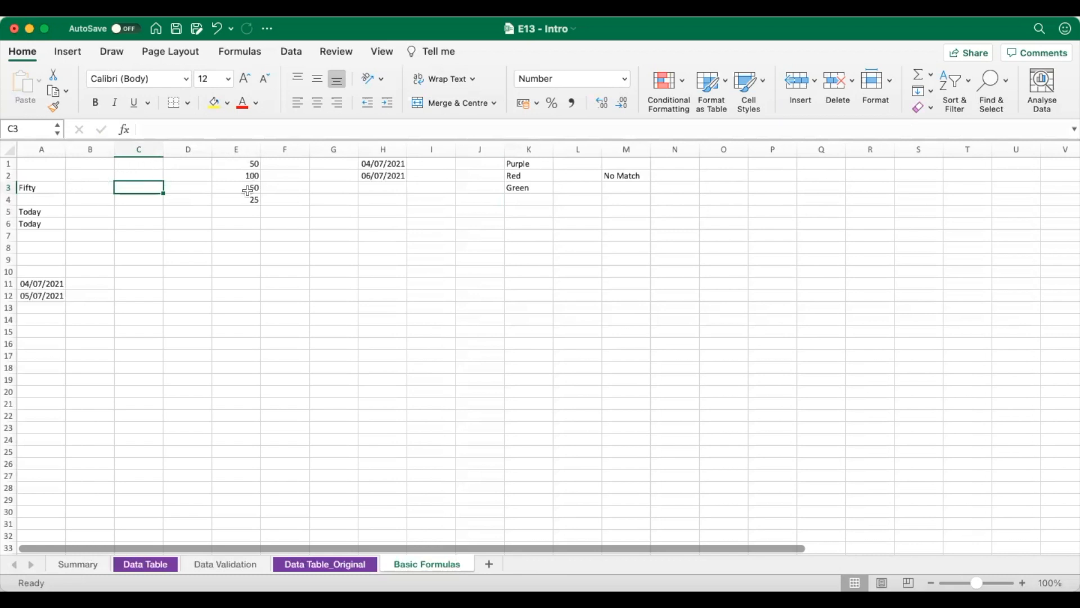
type("=")
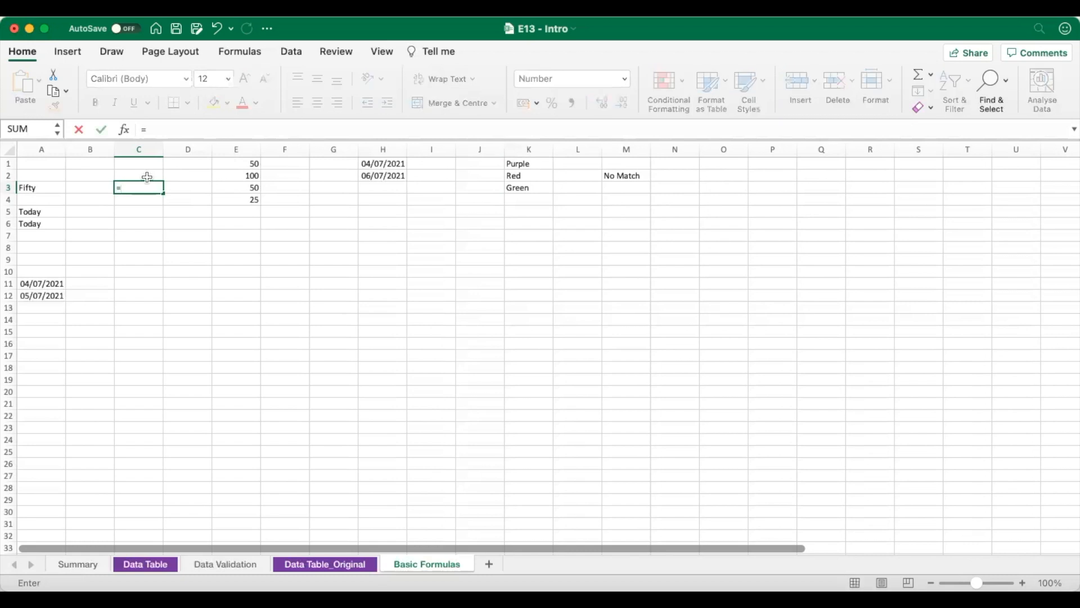
type("if(")
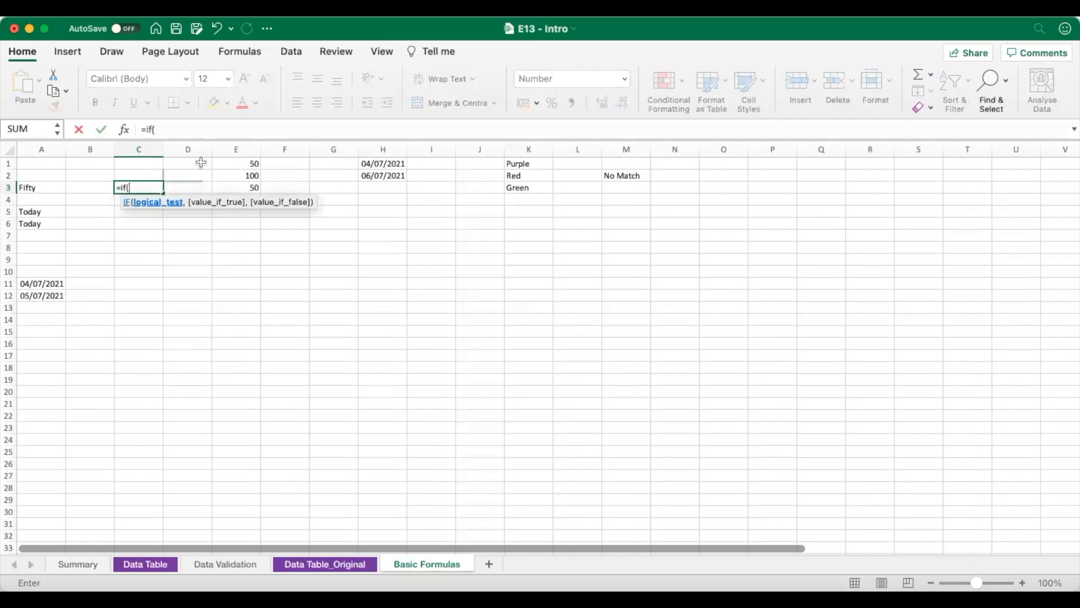
left_click(246, 164)
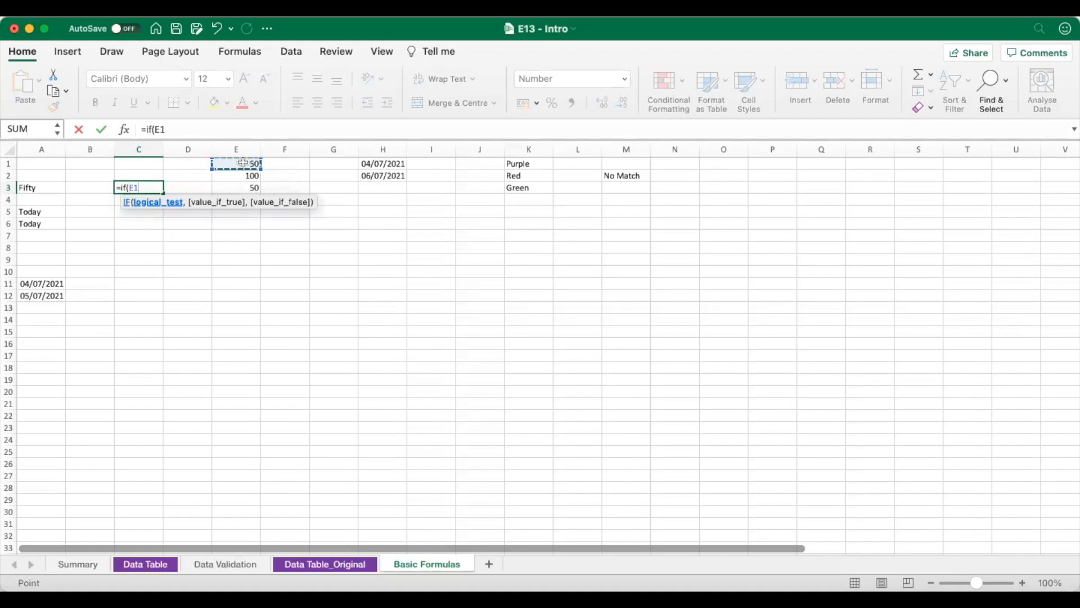
type("=50,")
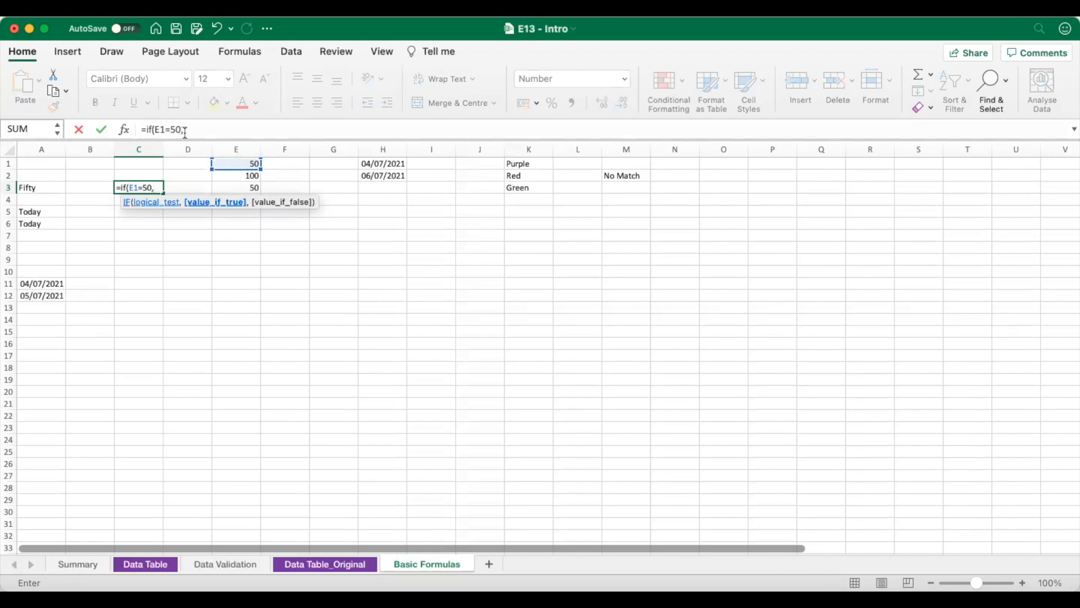
Step: Complete the C3 formula to return E1*2 if true and E1 if false
left_click(226, 163)
type("*2)")
key("BackSpace")
type(",")
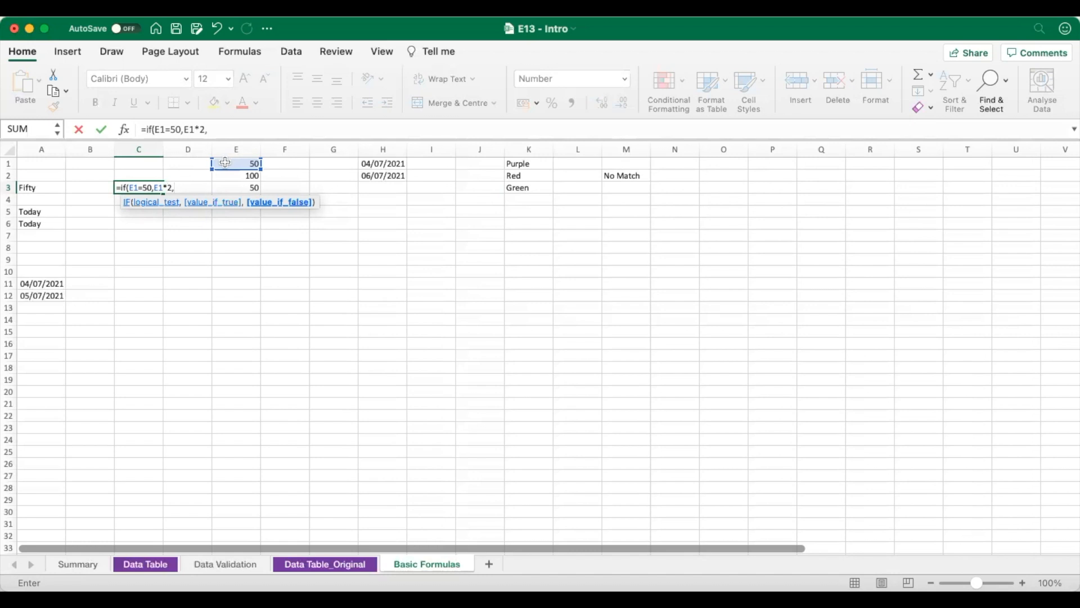
left_click(225, 163)
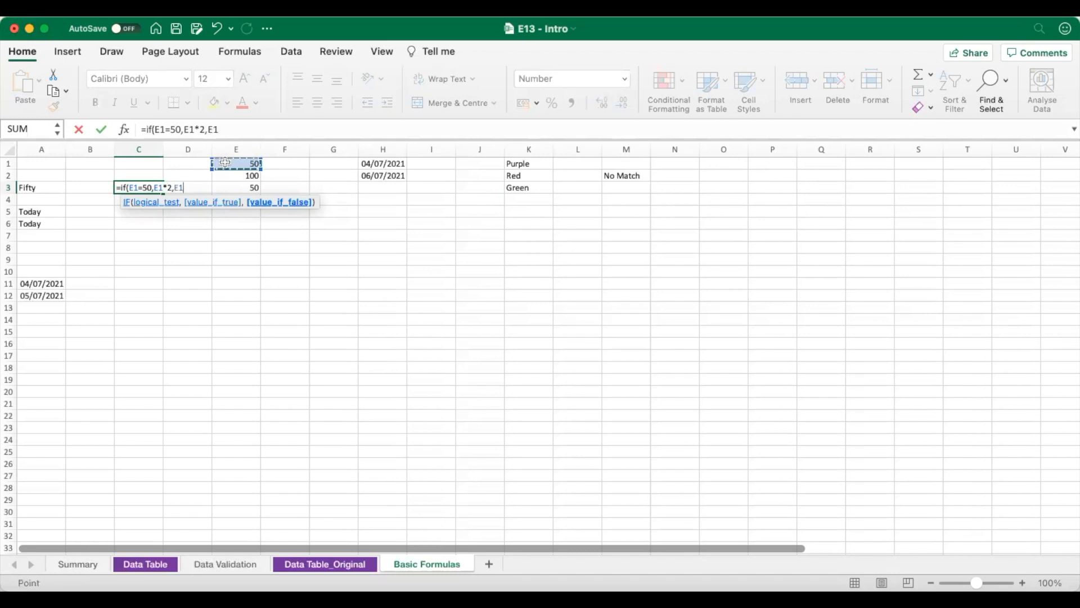
type(")")
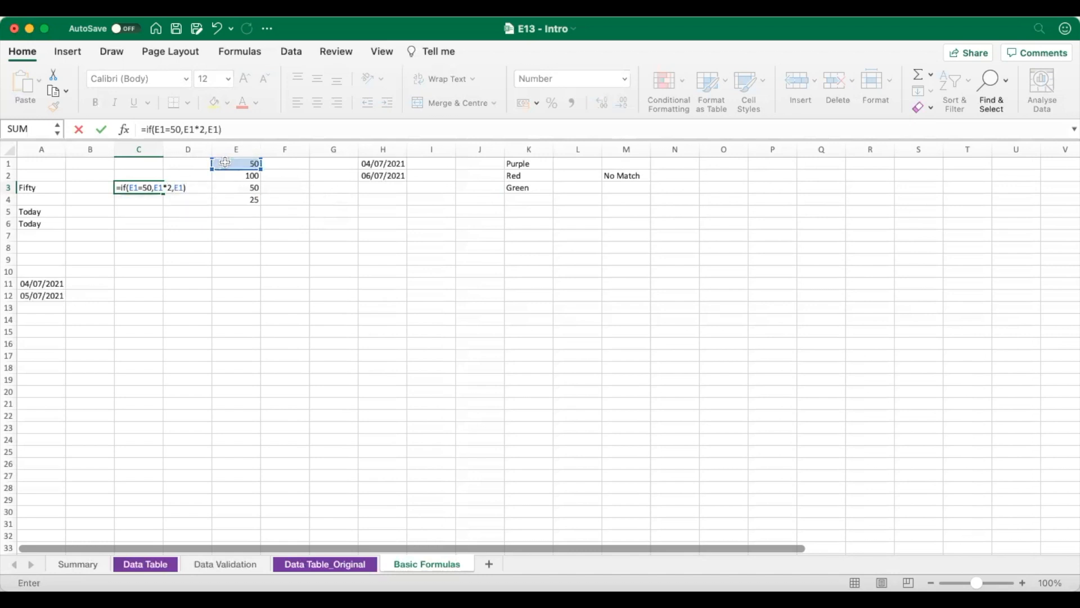
key("Return")
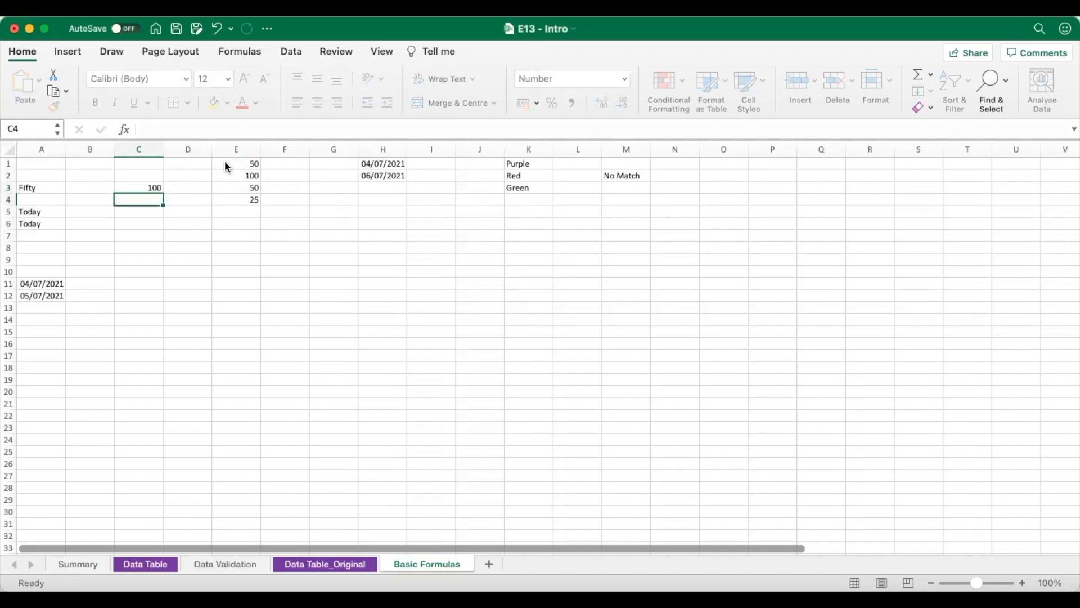
key("Up")
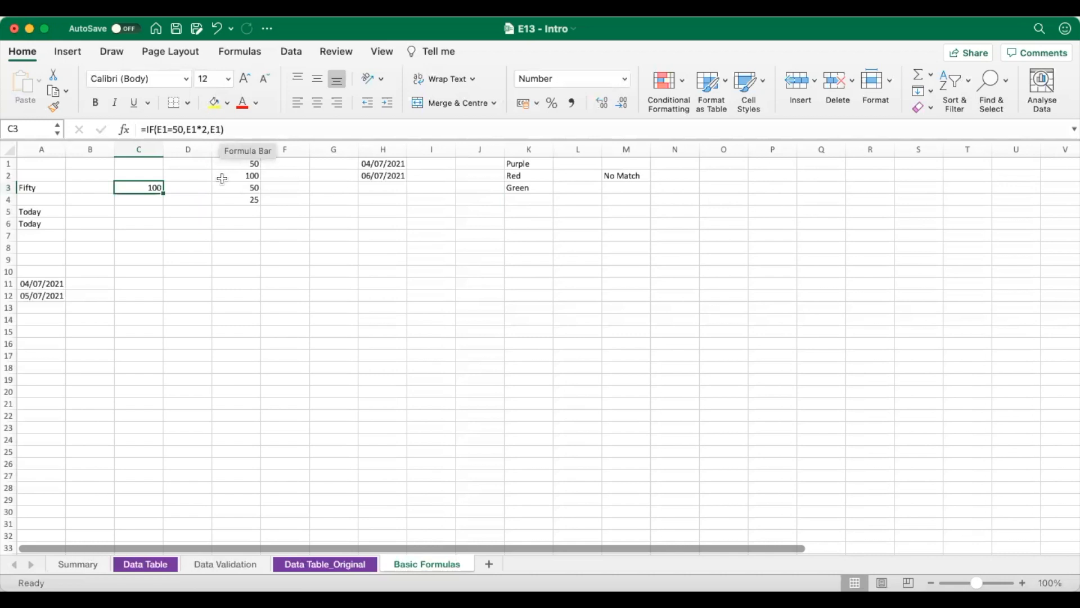
Step: Test the C3 formula by setting E1 to 100 and to 150, and restore E1 to 50
left_click(239, 163)
type("100")
key("Return")
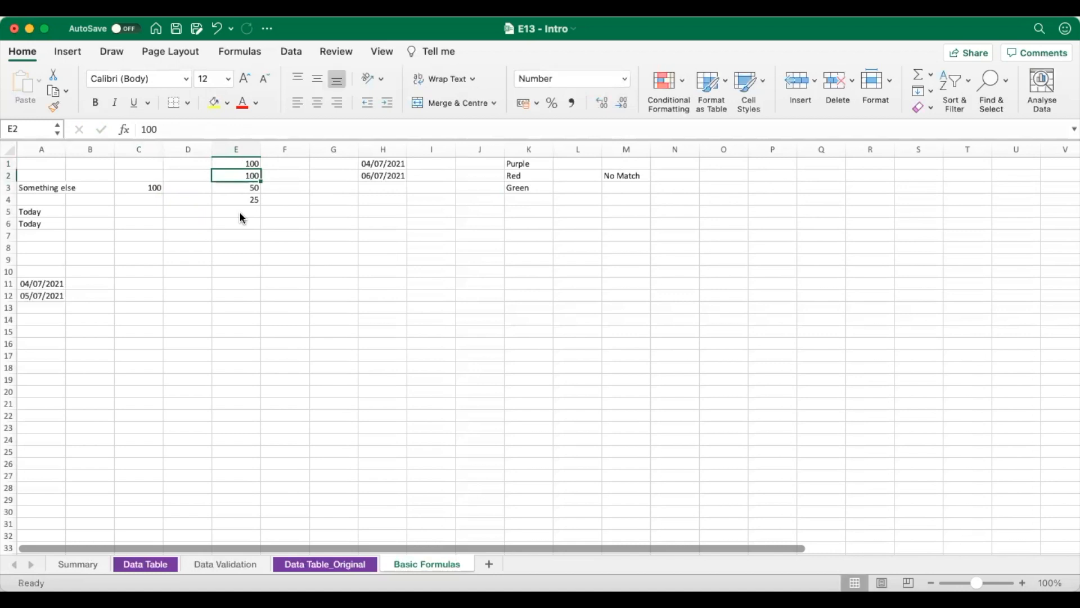
left_click(155, 188)
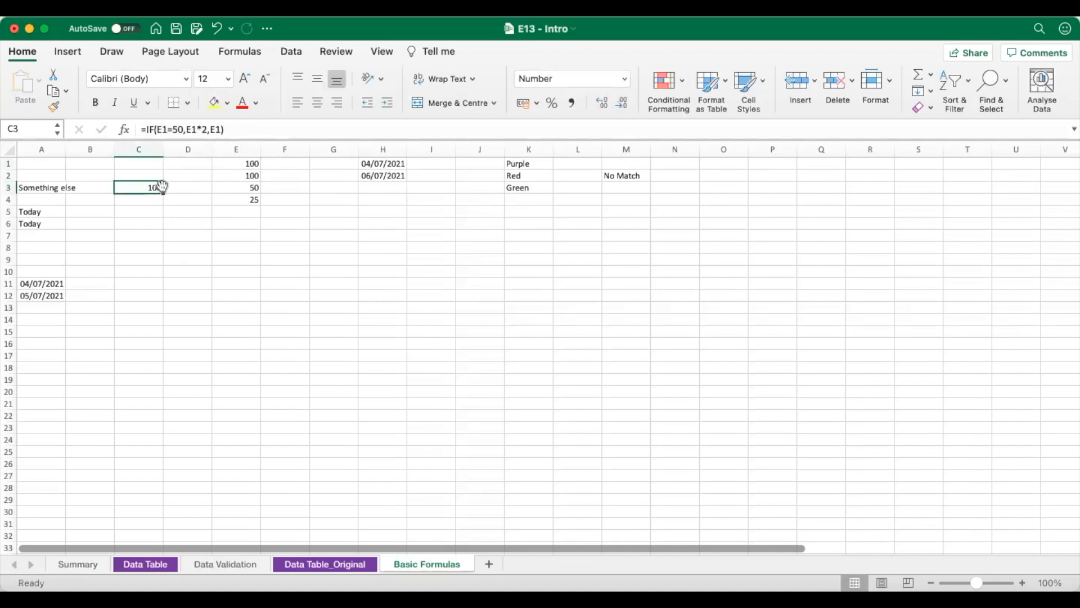
left_click(256, 164)
type("15")
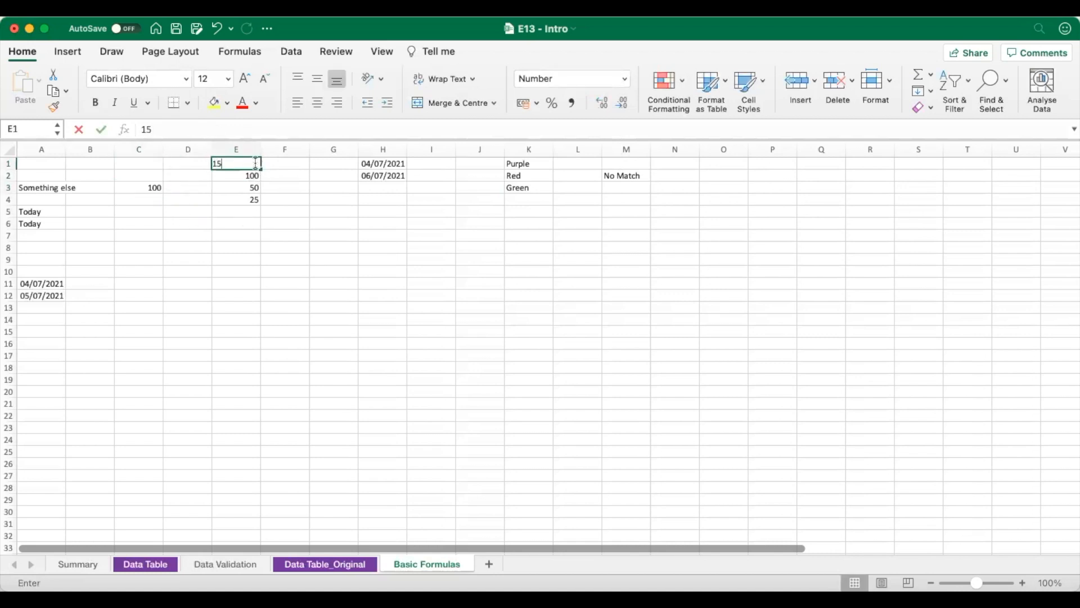
type("0")
key("Return")
left_click(256, 165)
type("50")
key("Return")
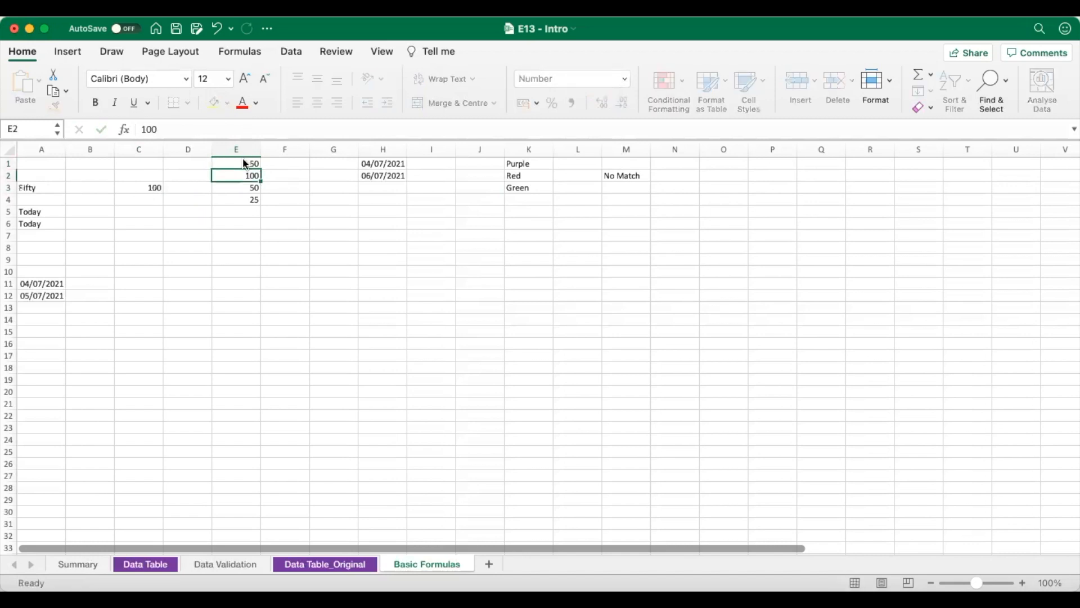
Step: Compare the calculating IF formula in C3 with the text-returning one in A3, and check their input cell E1
left_click(147, 188)
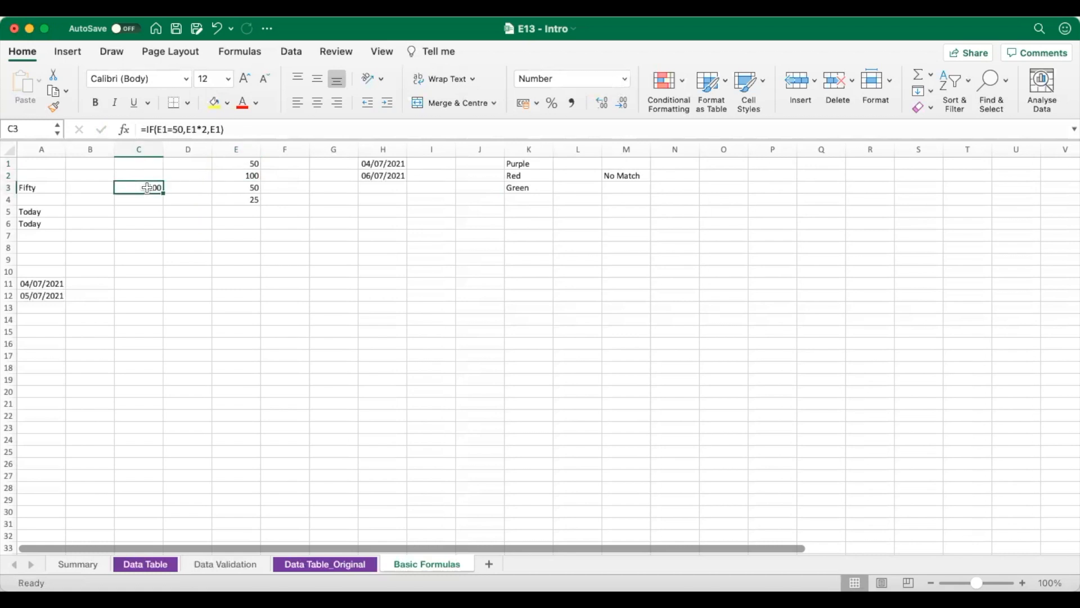
left_click(42, 189)
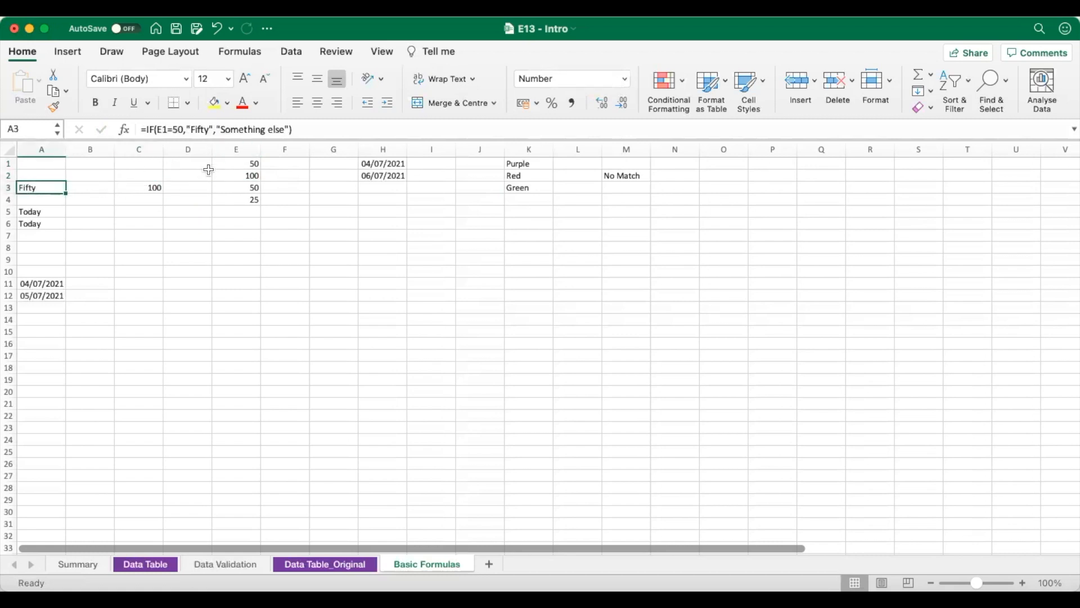
left_click(229, 165)
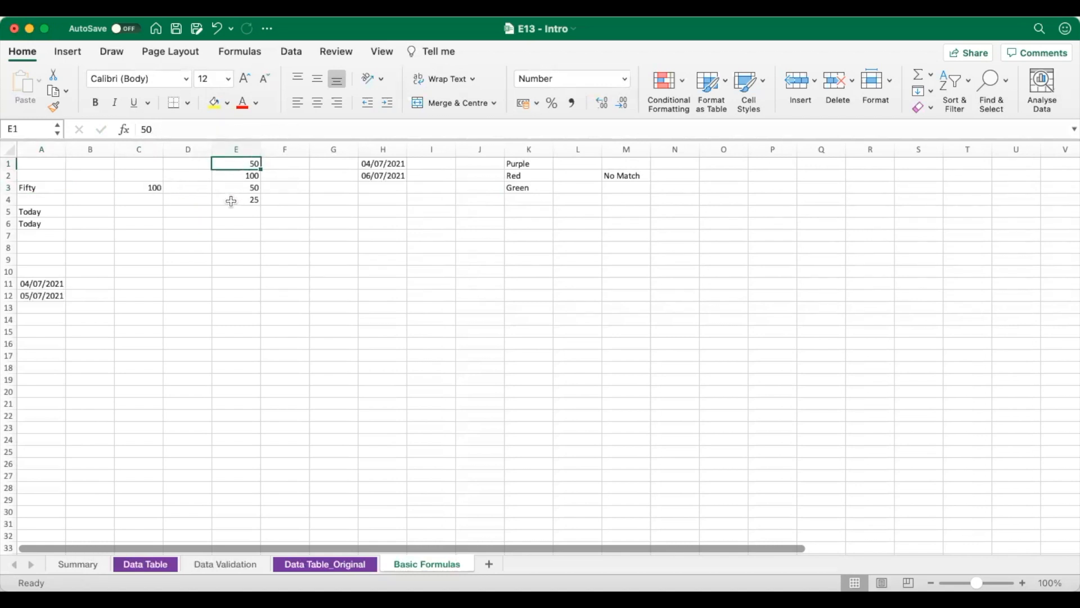
left_click(144, 189)
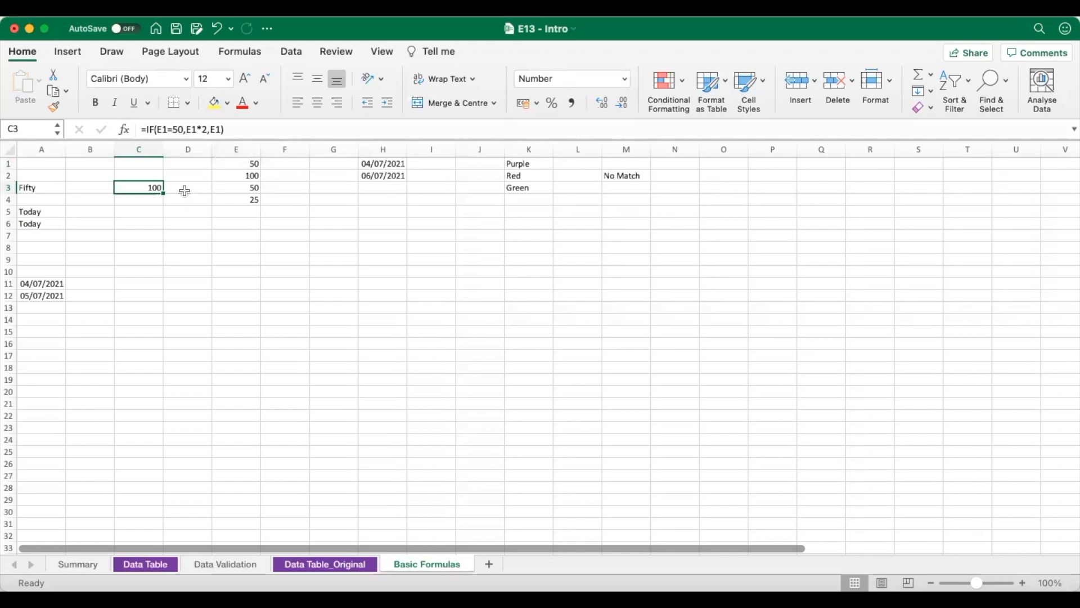
Step: Open the Data Table_Original sheet and review the Mortgage / Rent quarterly and yearly cost formulas in L3 and M3
left_click(167, 565)
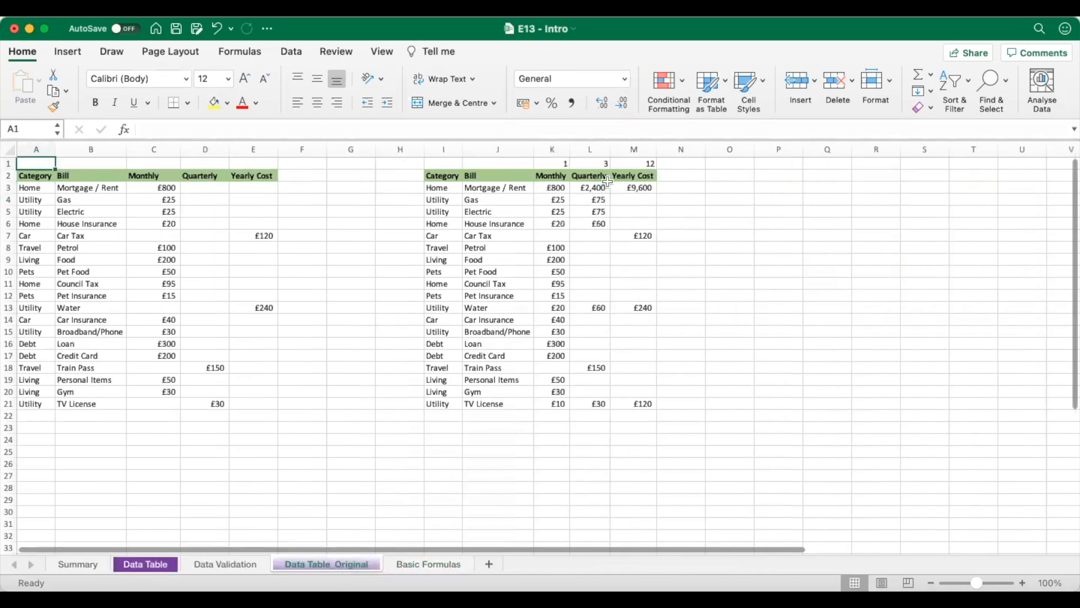
left_click(591, 187)
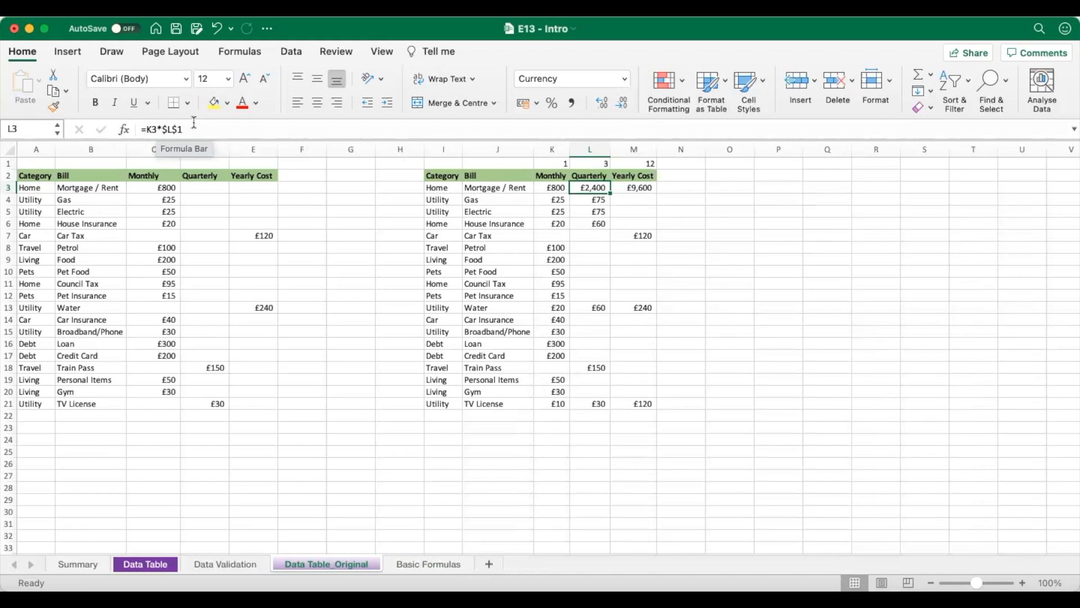
left_click(640, 189)
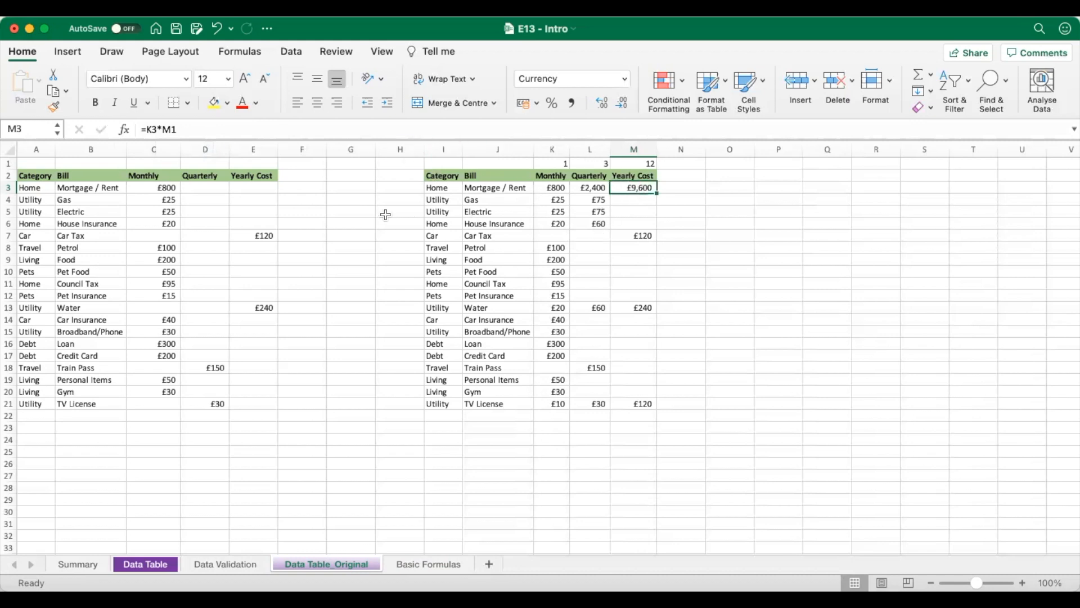
left_click(556, 200)
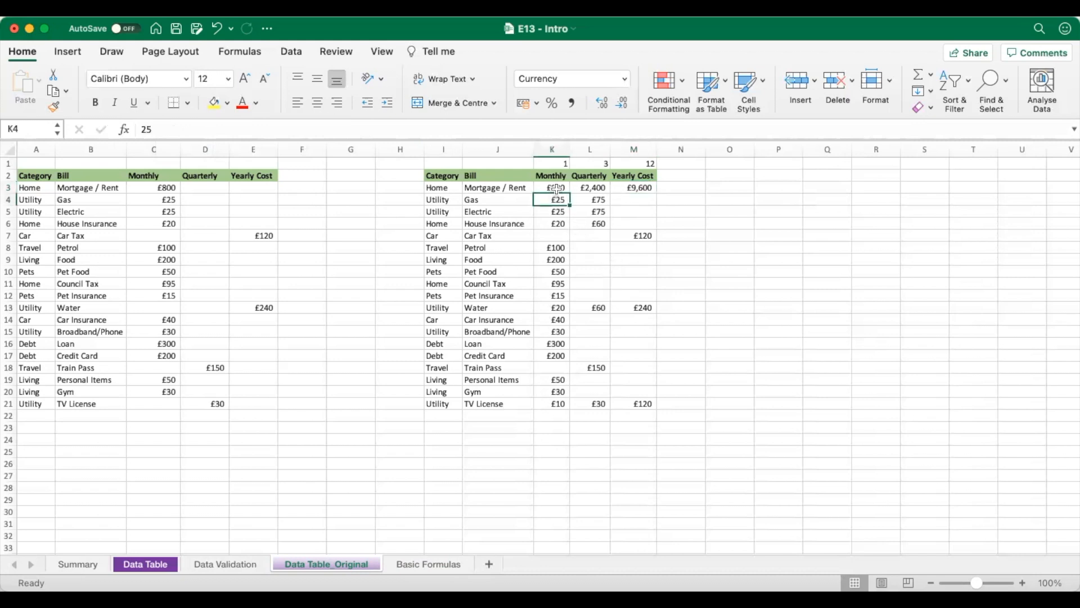
left_click(627, 187)
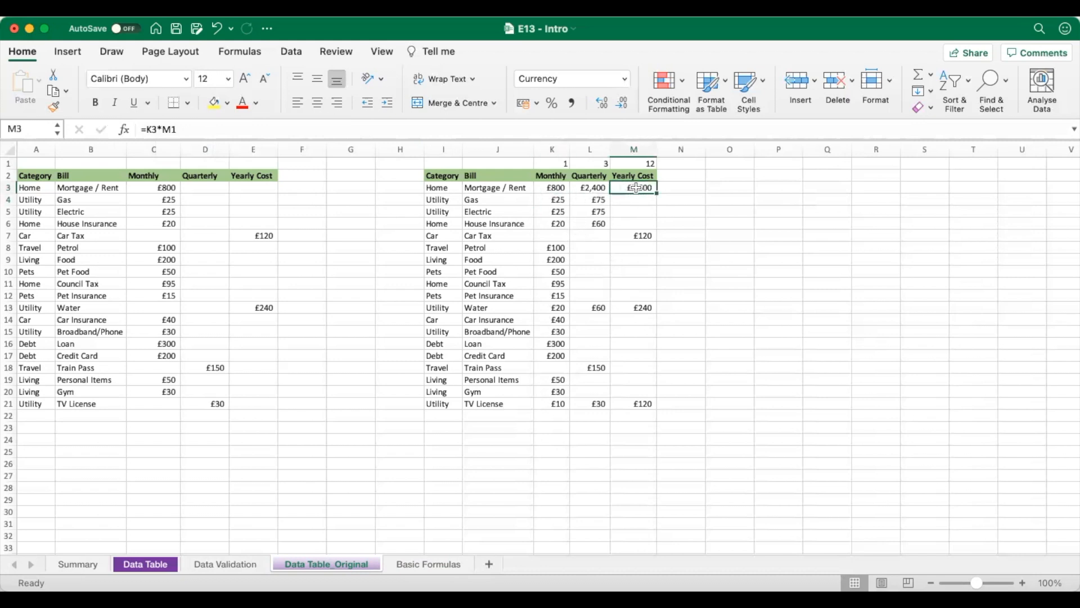
Step: Inspect the Mortgage / Rent yearly cost formula in M3 and the Monthly cells for Car Tax, Train Pass and Mortgage / Rent
double_click(641, 187)
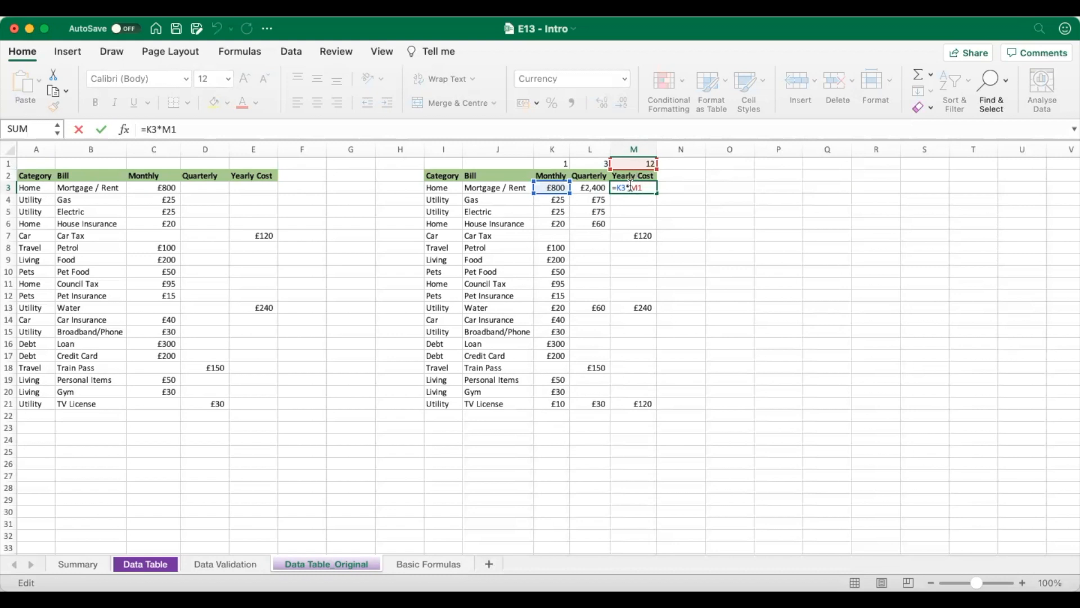
key("Return")
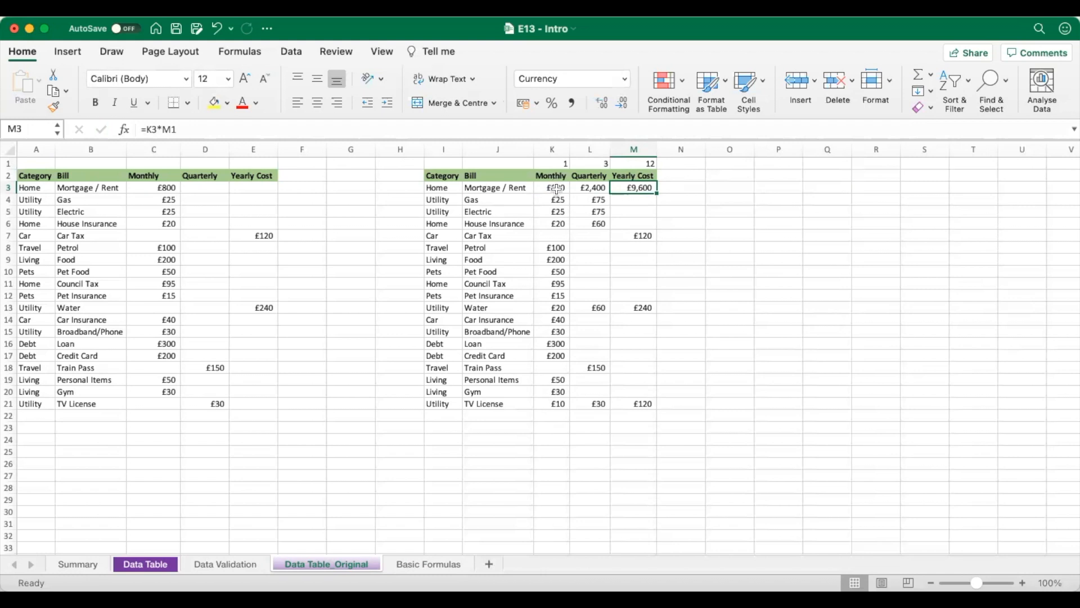
left_click(551, 237)
left_click(558, 364)
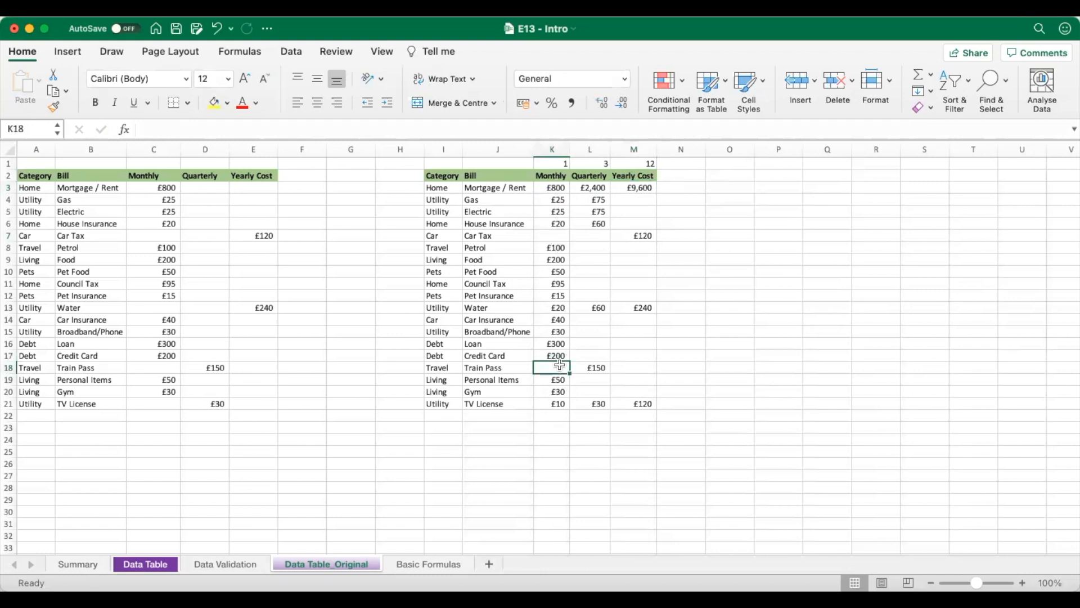
left_click(564, 188)
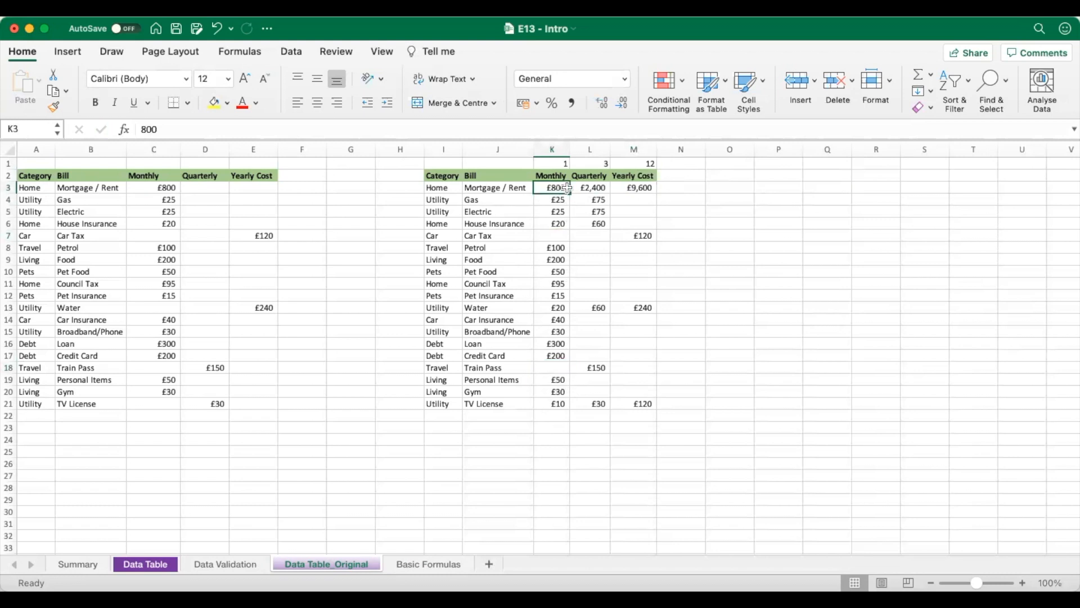
Step: Start an IF function around the existing calculation in M3, with K3="" as its logical test
left_click(635, 188)
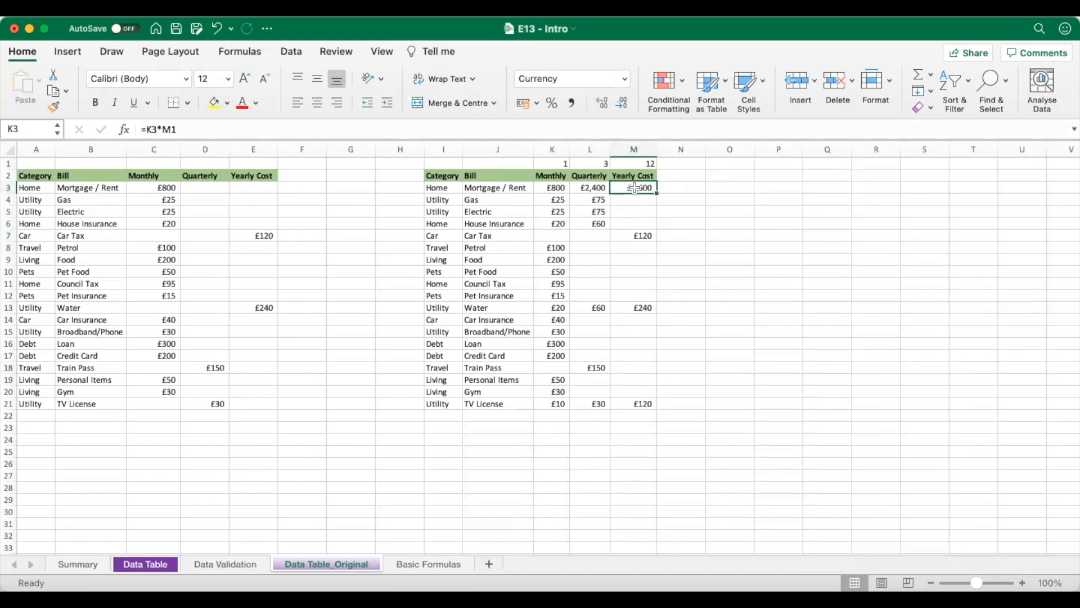
left_click(150, 129)
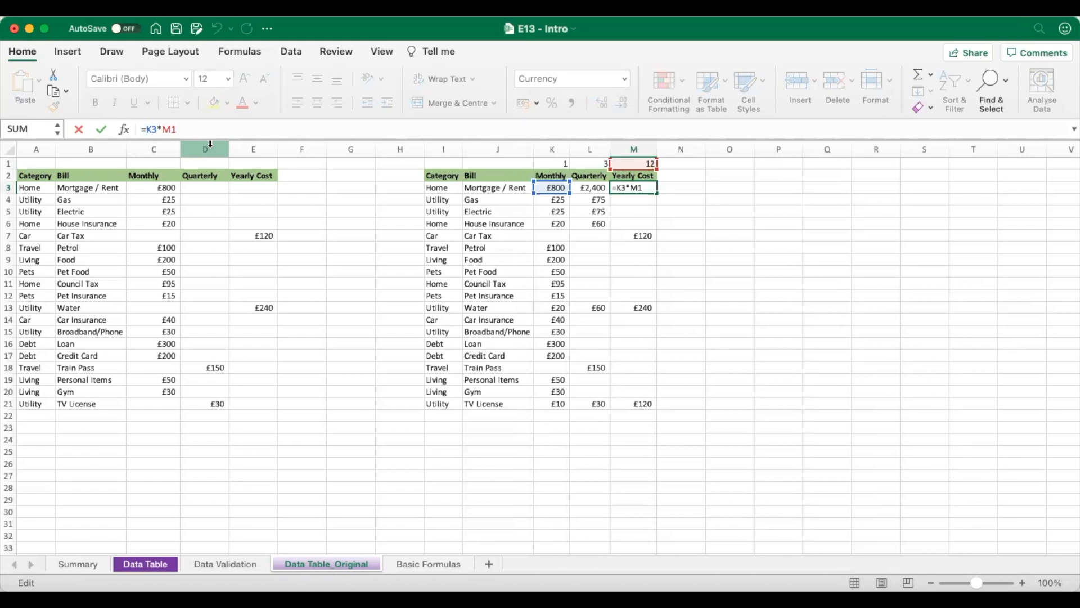
type("IF")
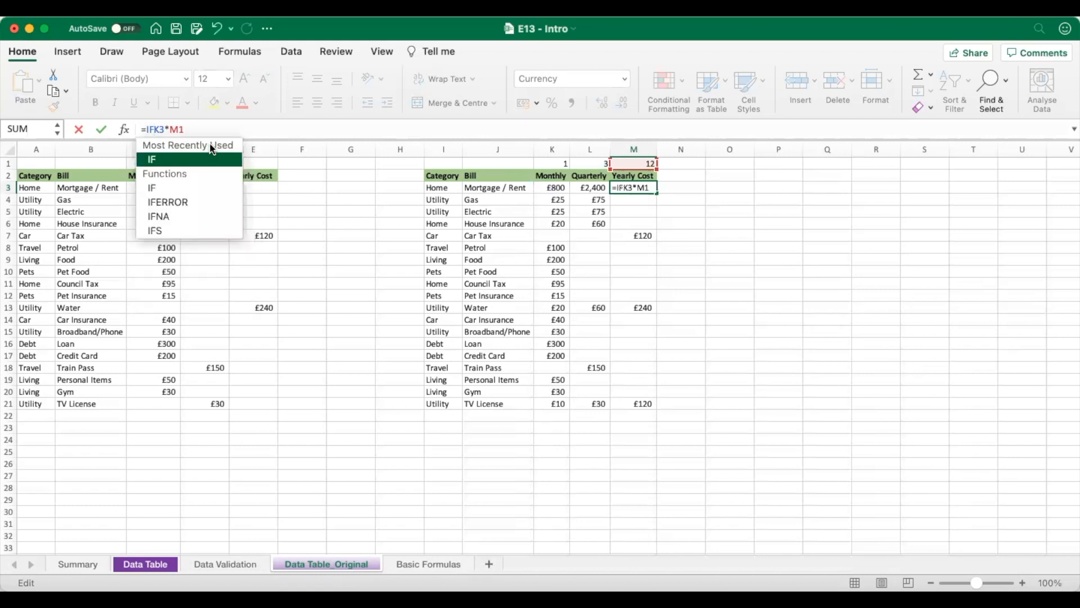
type("(")
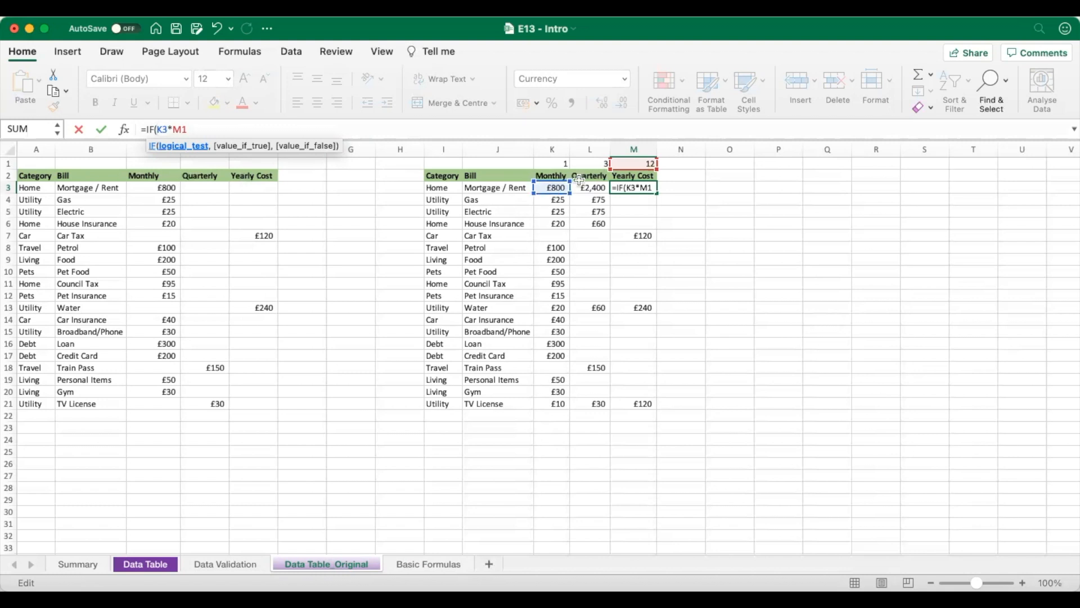
left_click(550, 188)
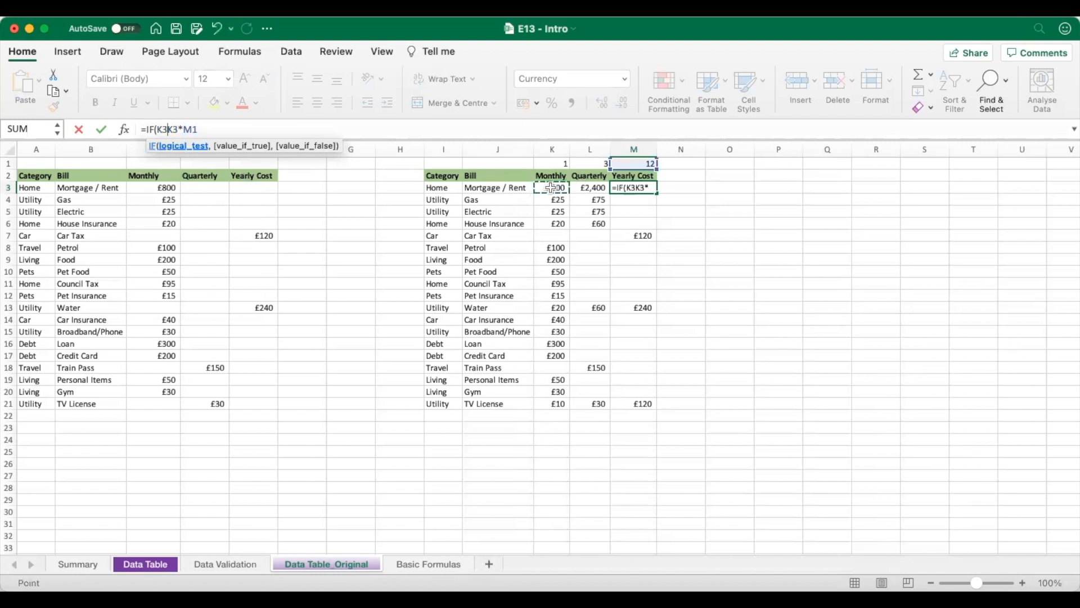
type("=")
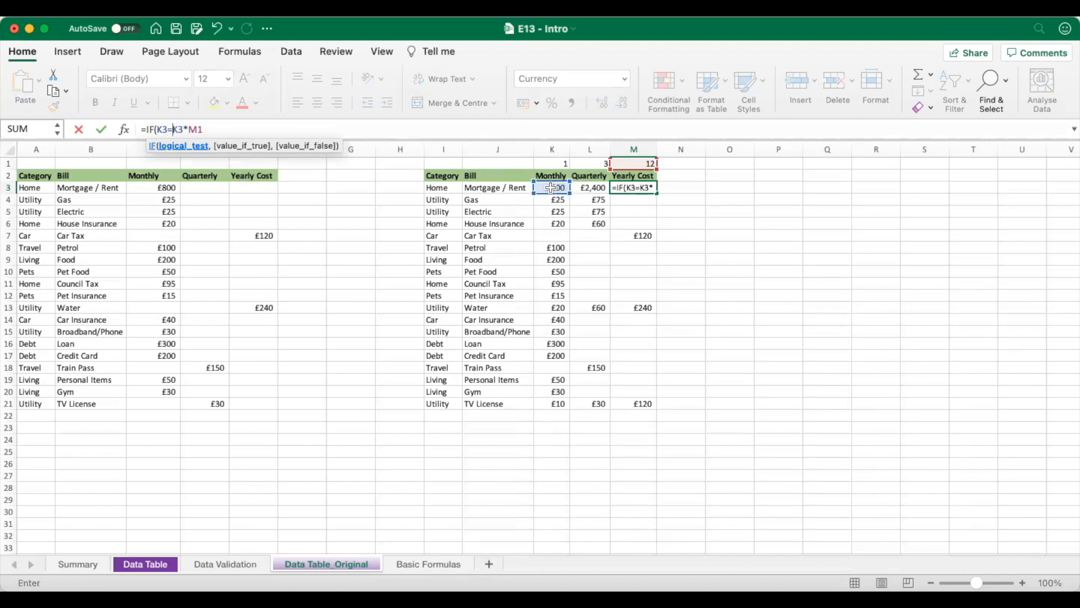
type("\"\"")
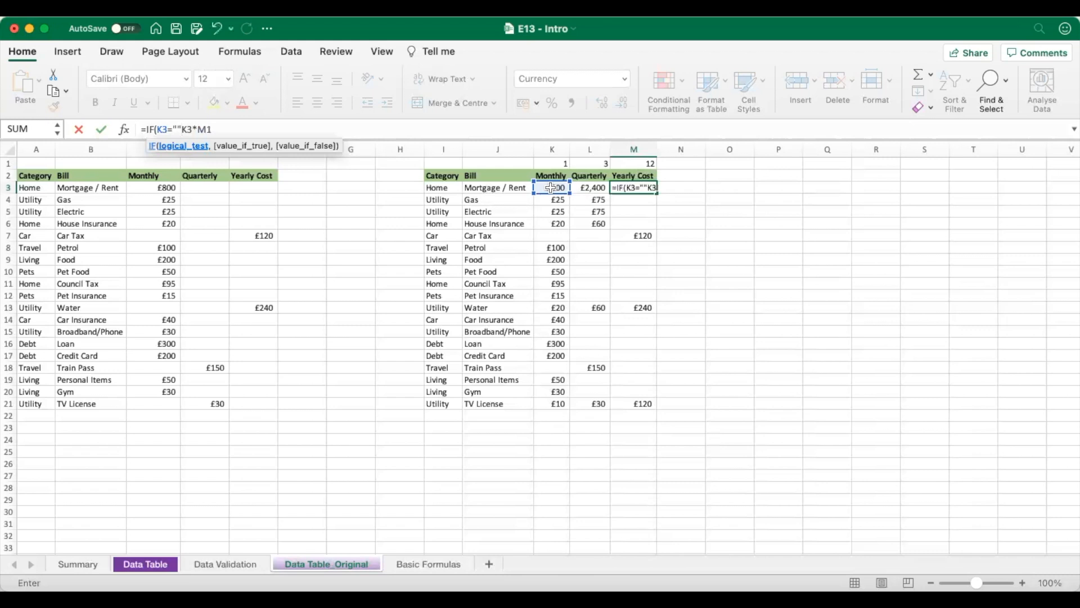
type(",")
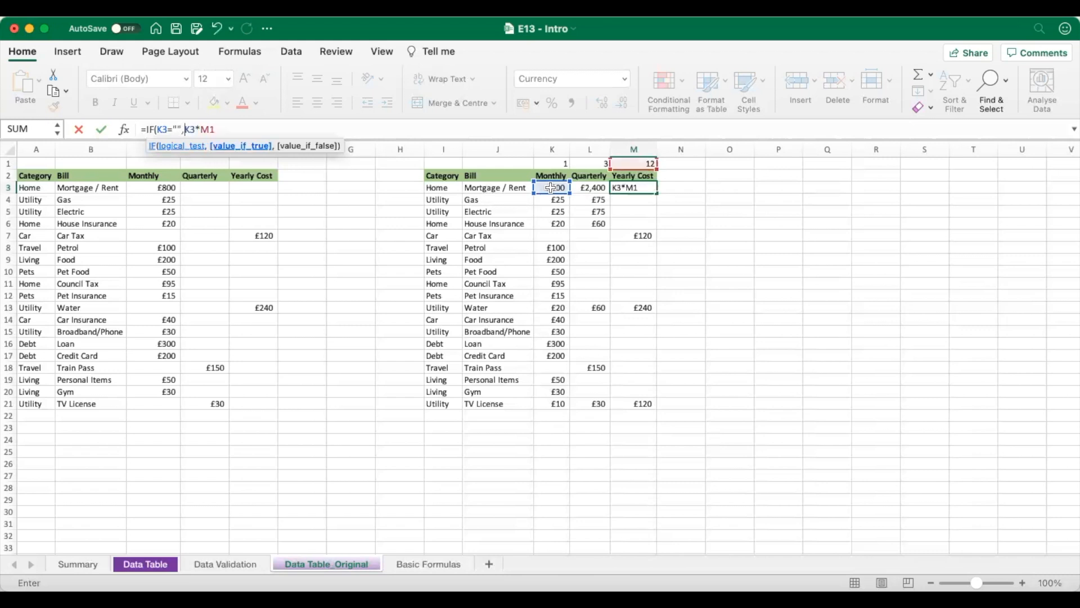
Step: Complete the M3 IF formula to return "" if true and K3*M1 if false
left_click(187, 129)
left_click(186, 129)
type("\"\"")
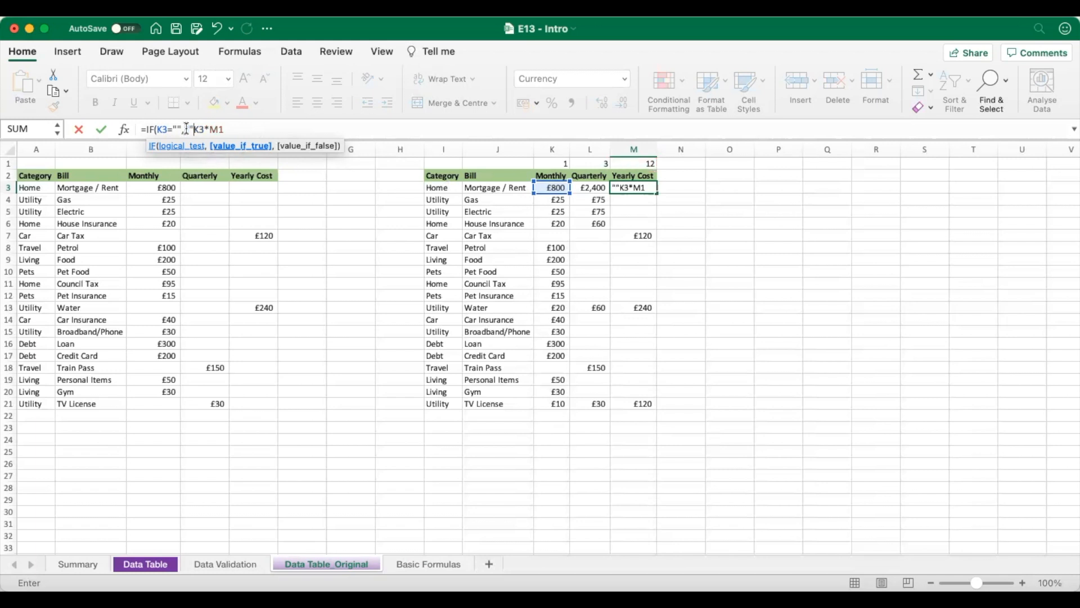
type(",")
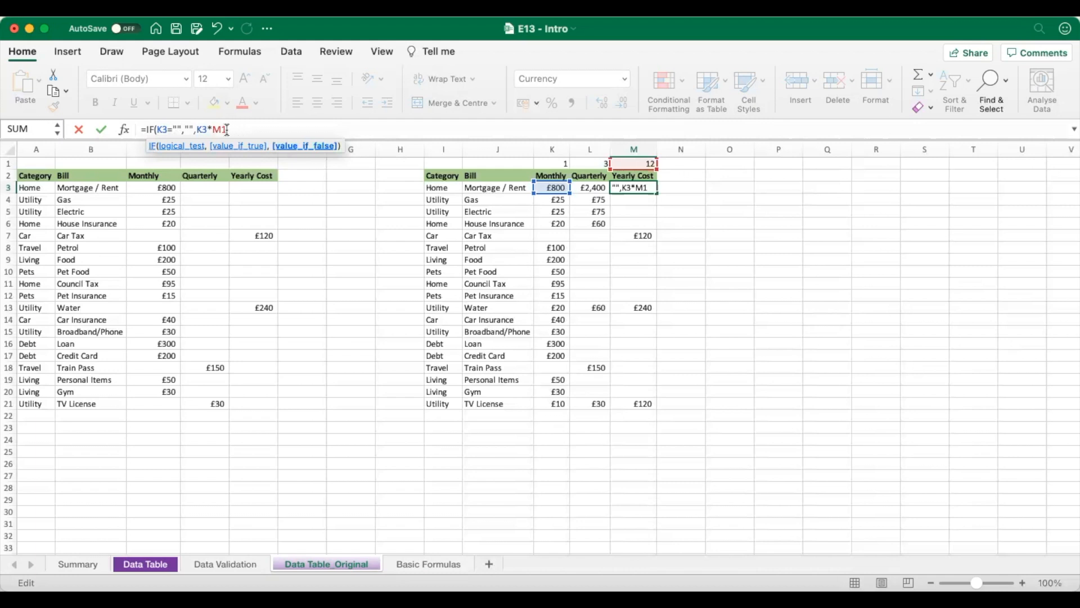
type(")")
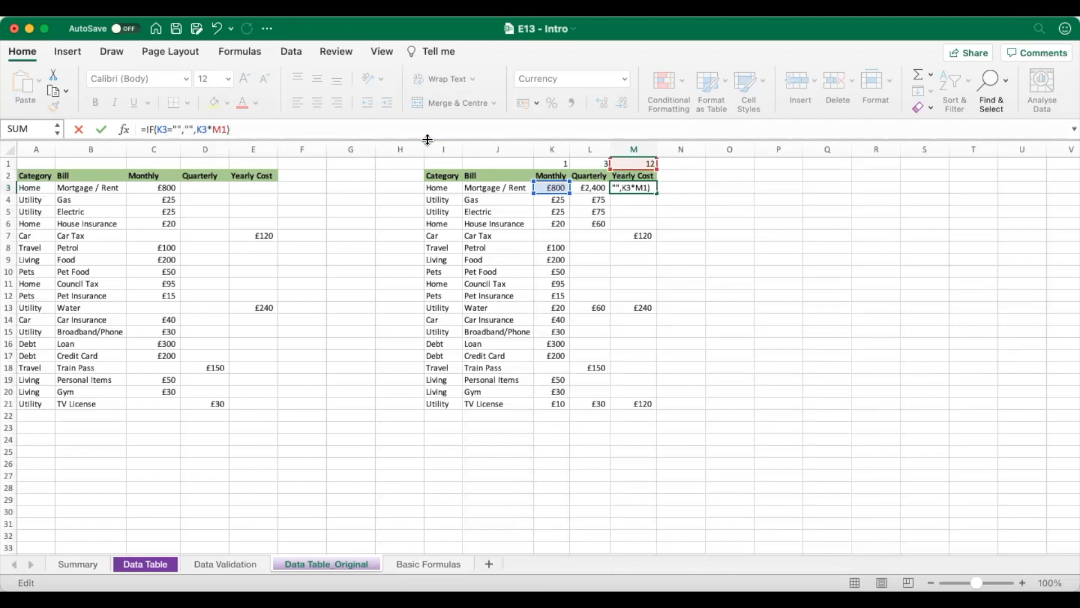
key("Return")
left_click(647, 186)
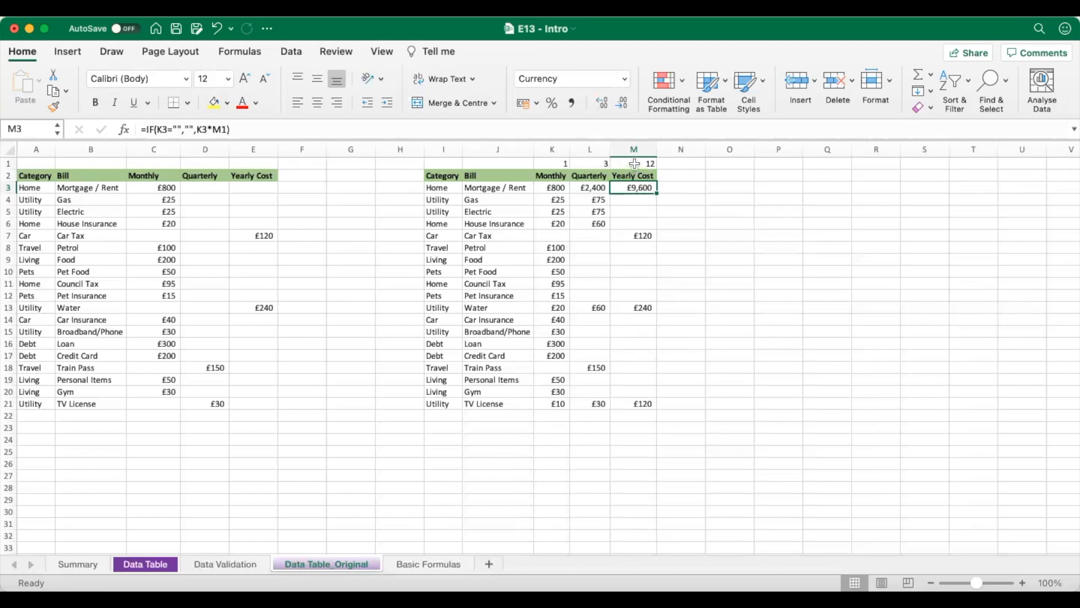
Step: Make the M1 reference in the M3 formula absolute, as $M$1
left_click(558, 186)
left_click(638, 187)
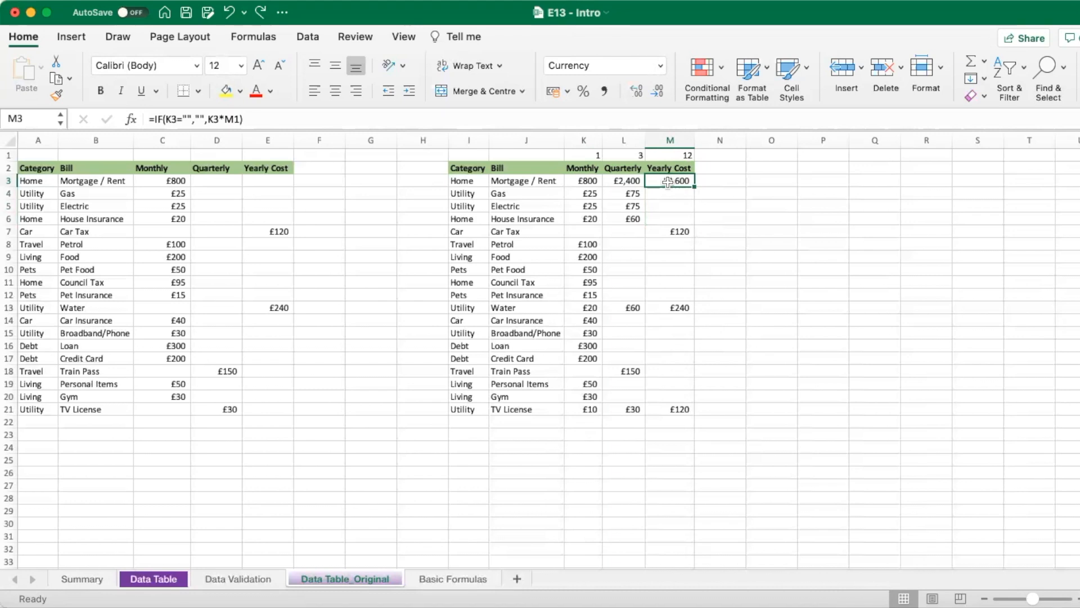
left_click(528, 121)
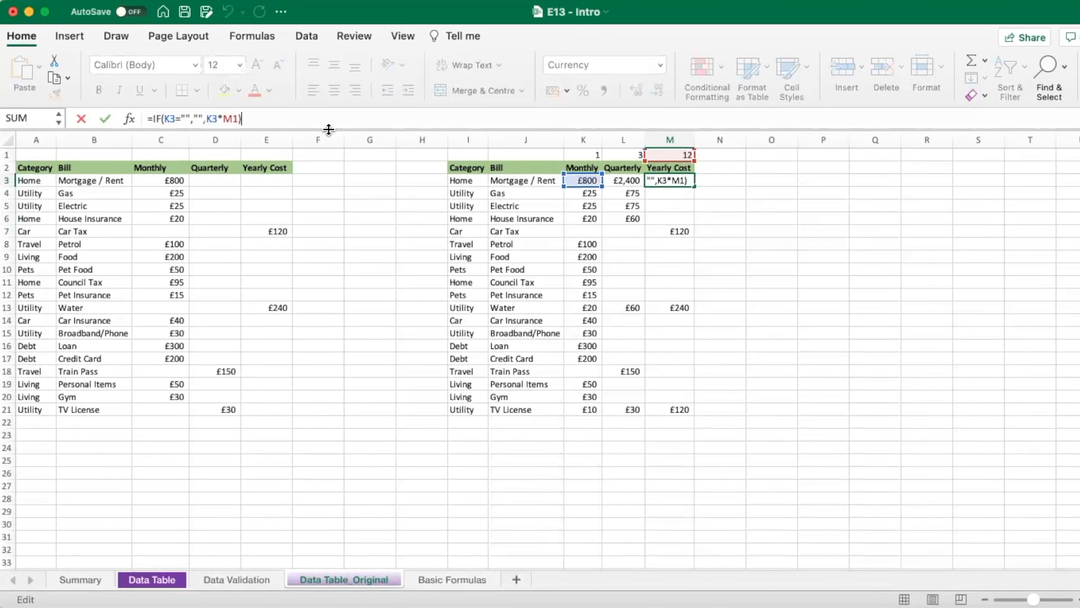
left_click(257, 119)
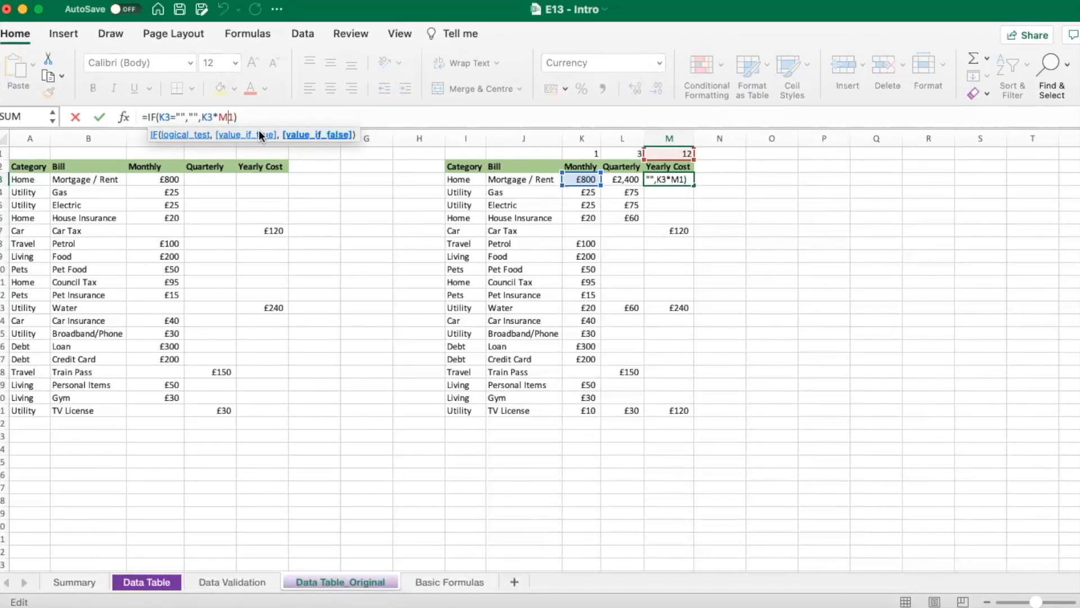
key("F4")
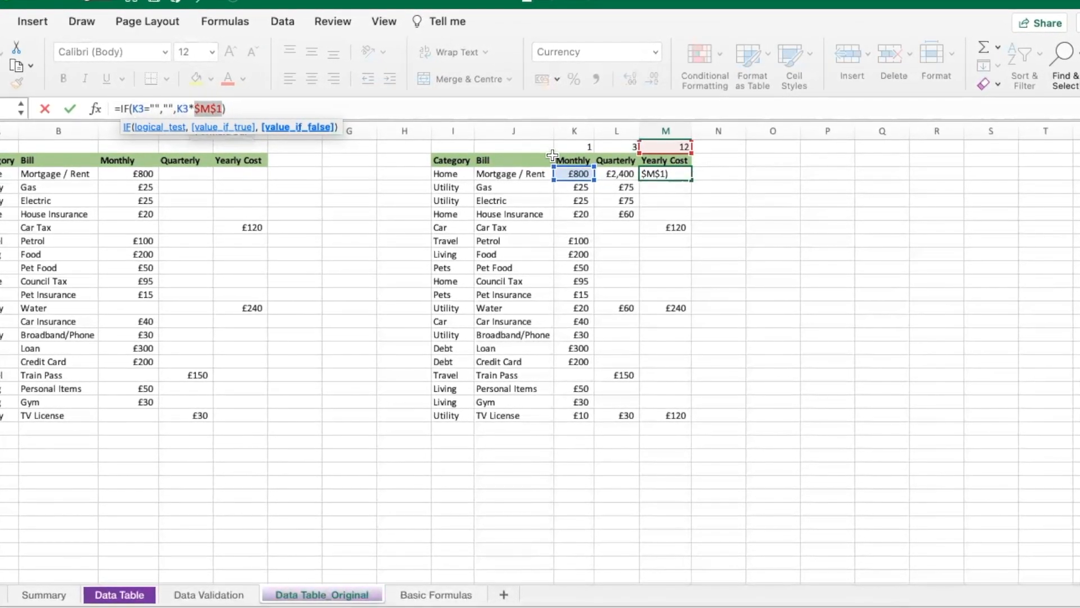
key("Return")
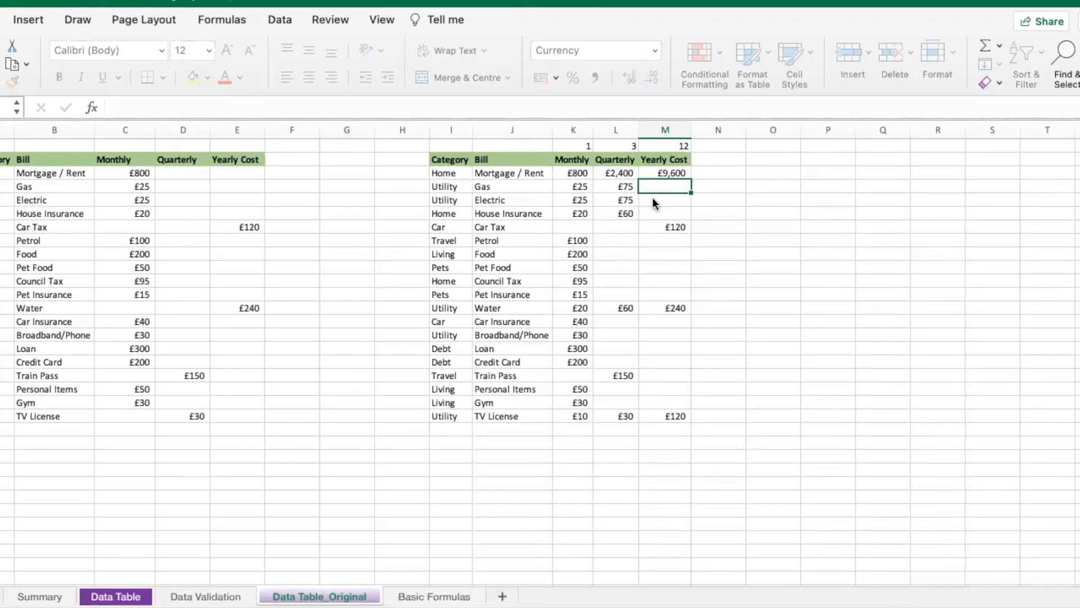
Step: Fill the M3 formula down to the Gas row in M4 and check the copied cell references
left_click(681, 170)
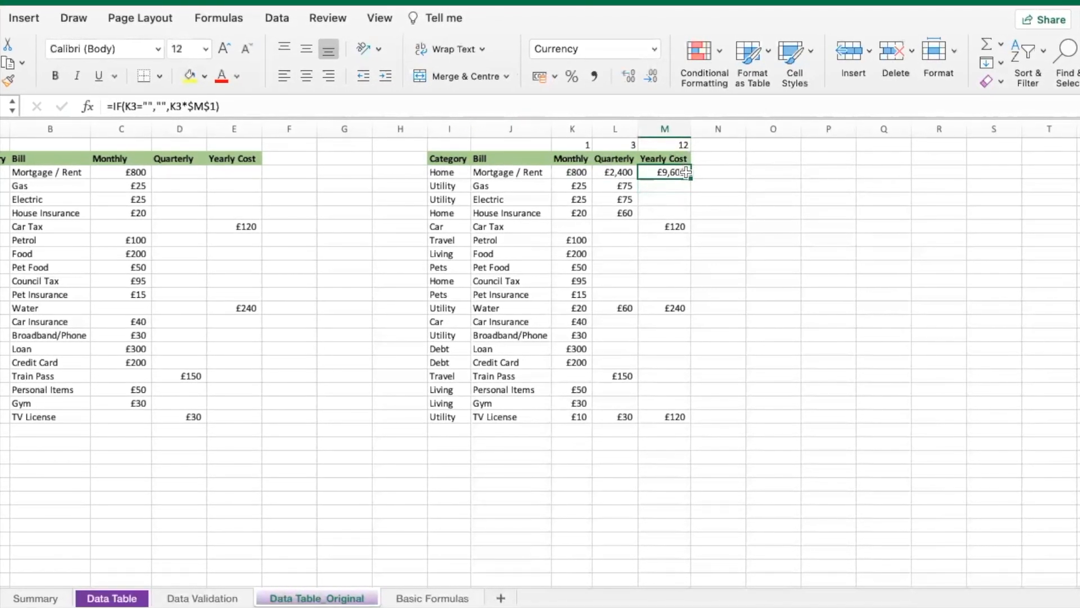
left_click_drag(691, 176, 688, 186)
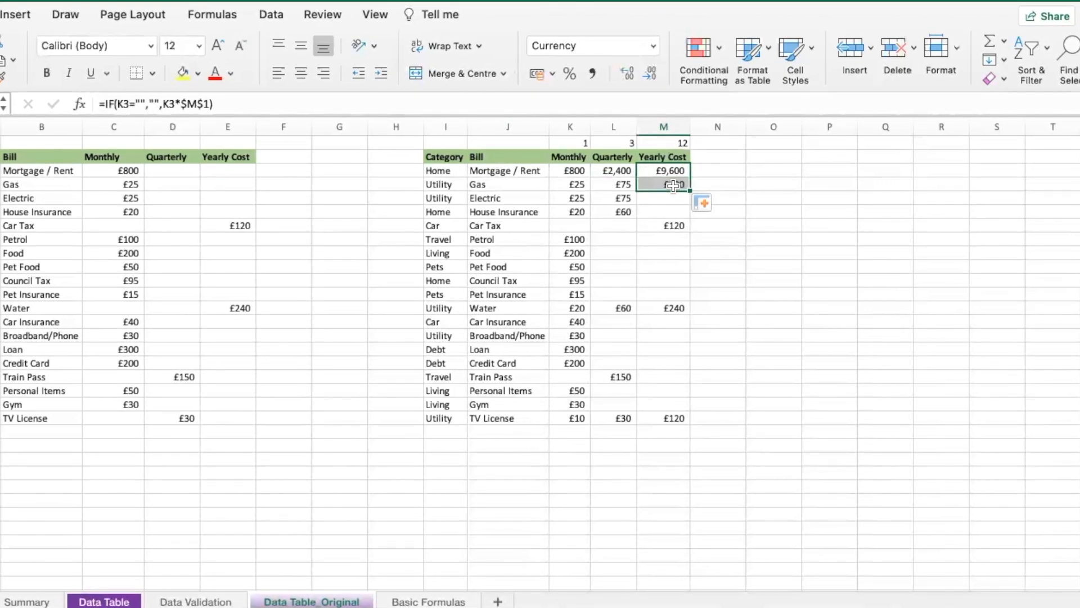
left_click(680, 184)
double_click(670, 186)
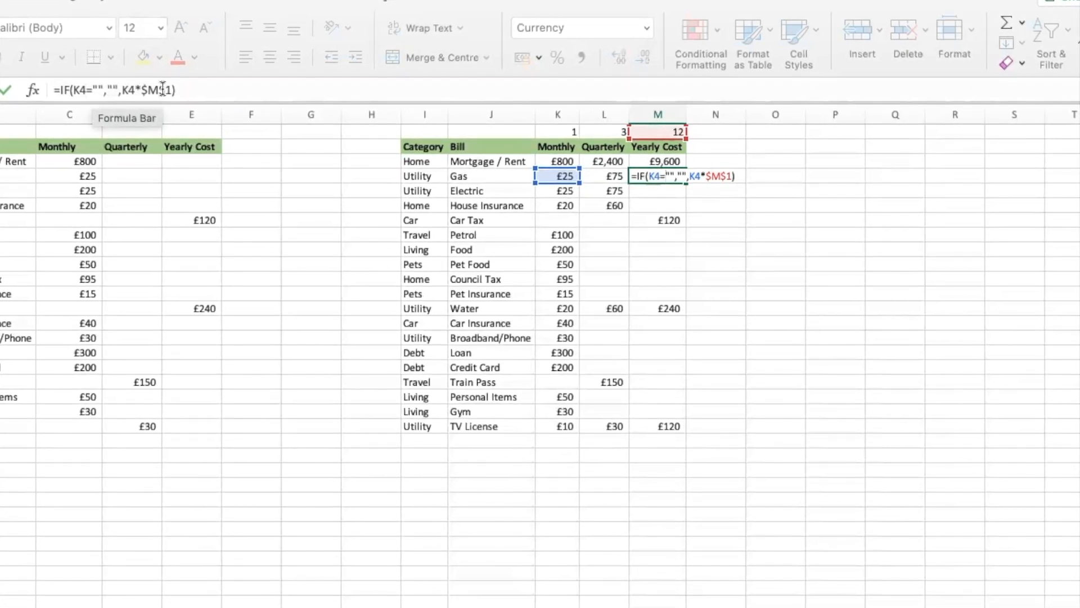
key("Return")
Step: Fill the M4 formula down to House Insurance in M6 and check the references in M6
left_click(675, 175)
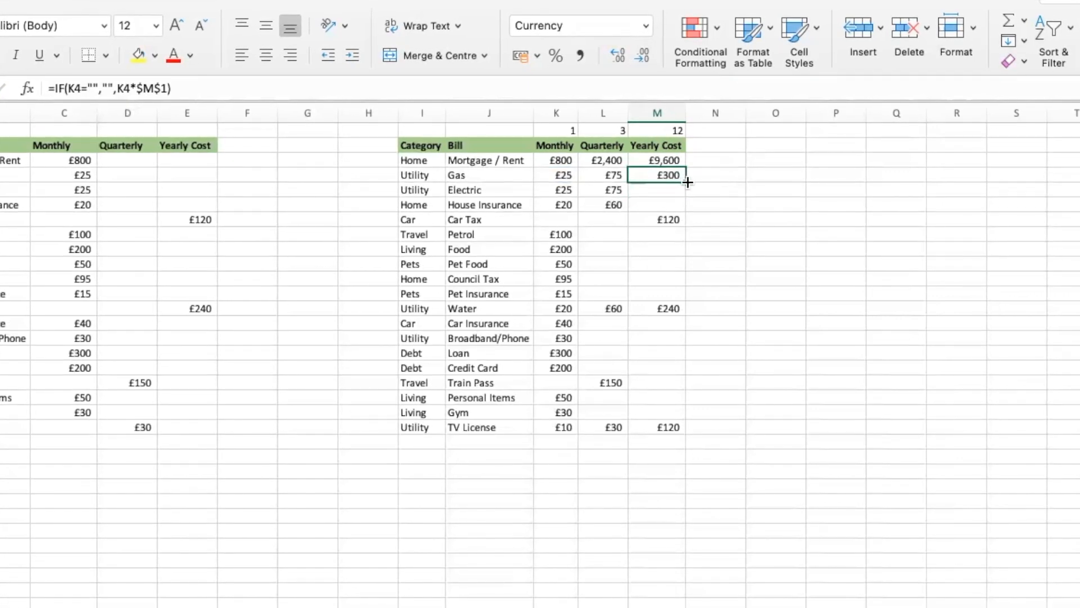
left_click_drag(686, 184, 686, 206)
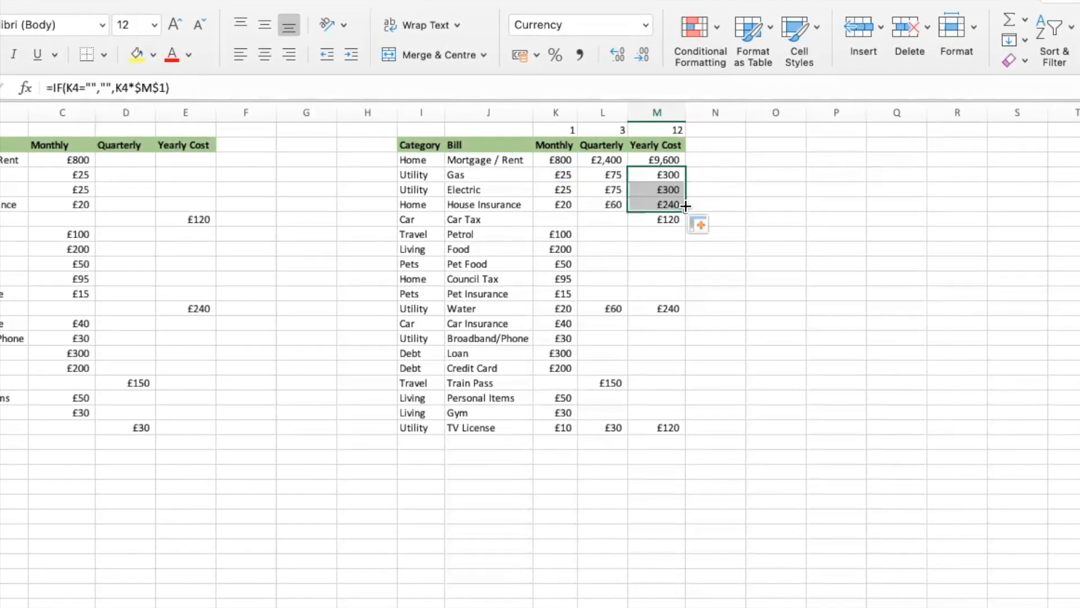
left_click(664, 205)
double_click(664, 203)
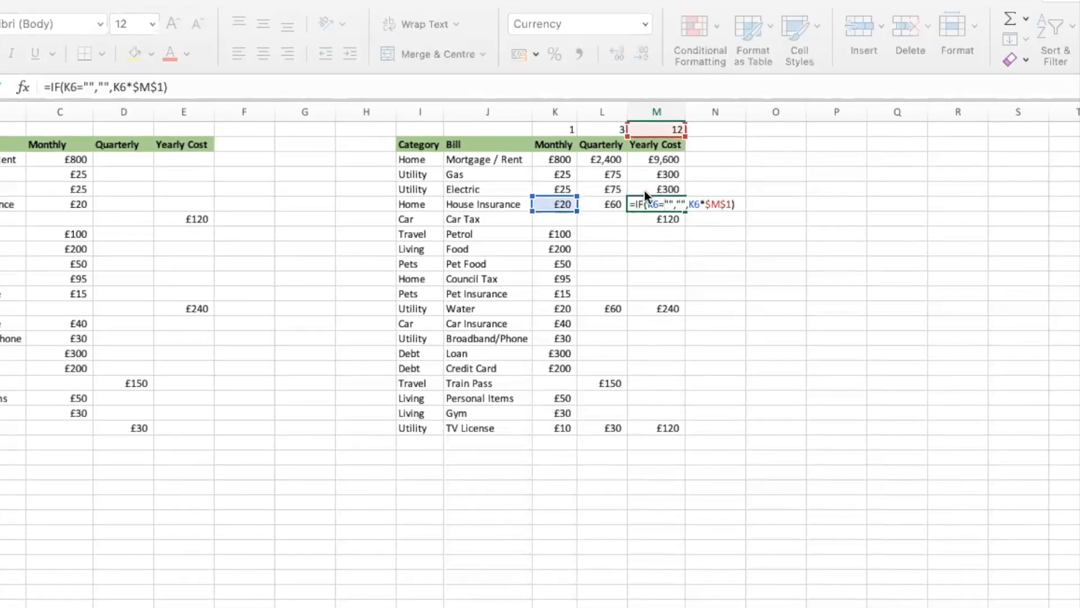
key("Return")
Step: Fill the M6 yearly cost formula down to the TV License row in M21
left_click(661, 205)
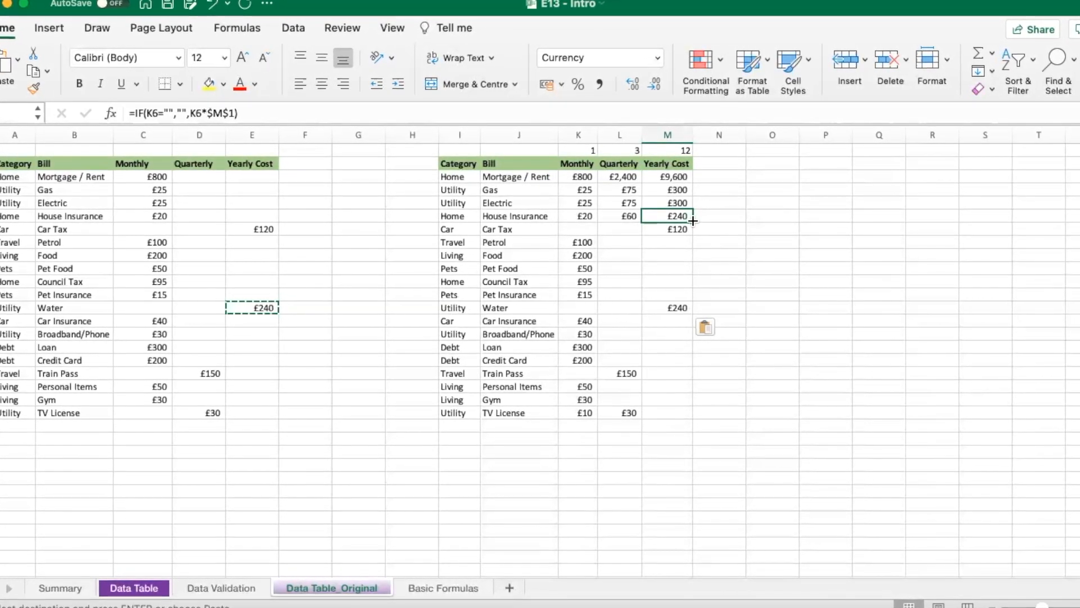
left_click_drag(691, 221, 676, 424)
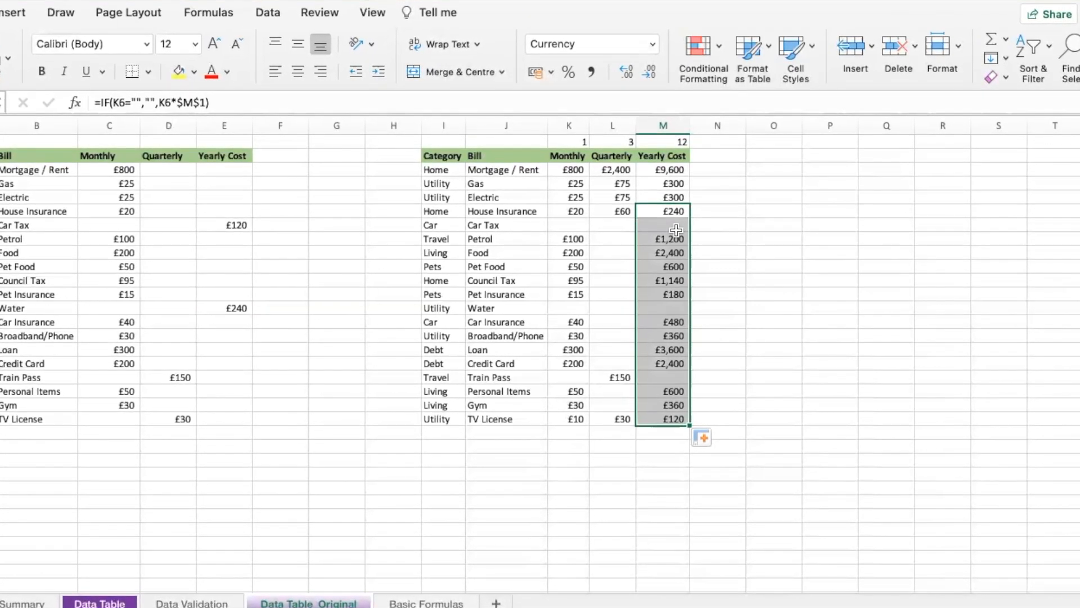
left_click(725, 224)
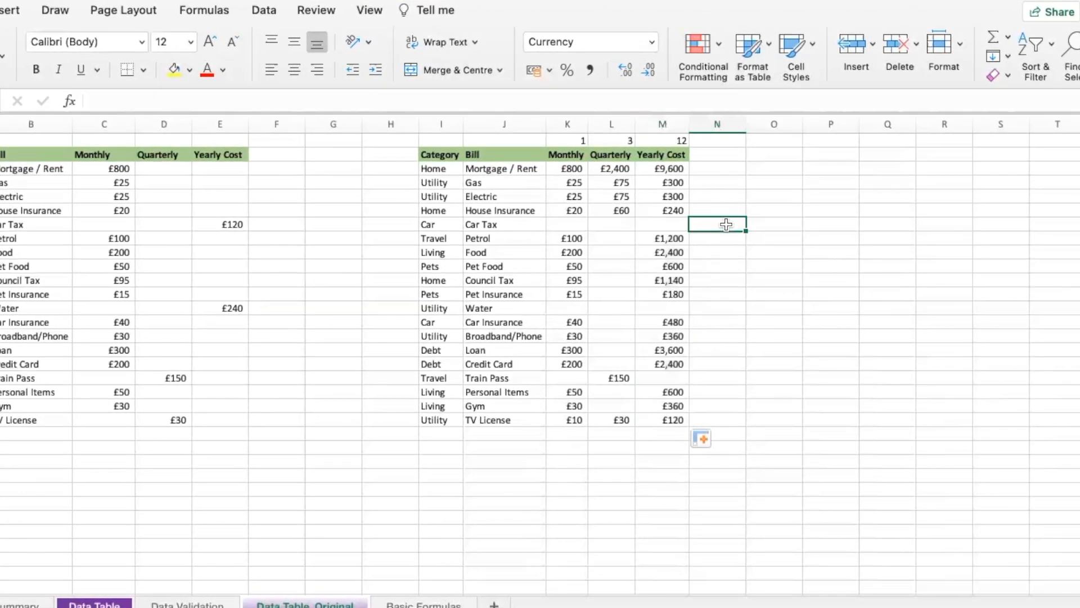
Step: Examine the Car Tax formula in M7 against its Monthly cell and the Monthly and Yearly Cost entries in the original table
left_click(672, 225)
double_click(670, 225)
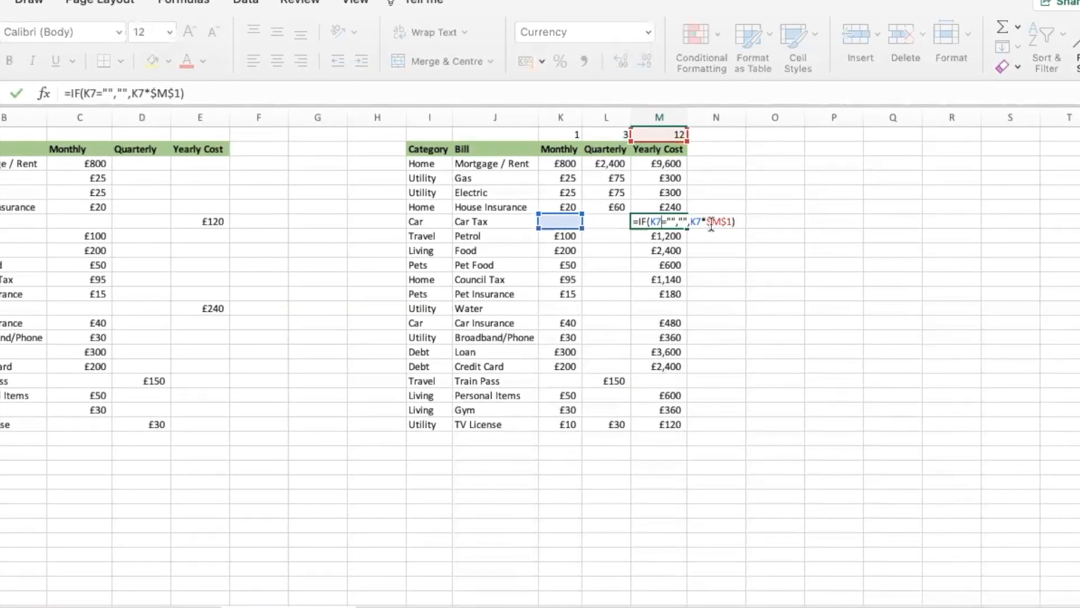
key("Return")
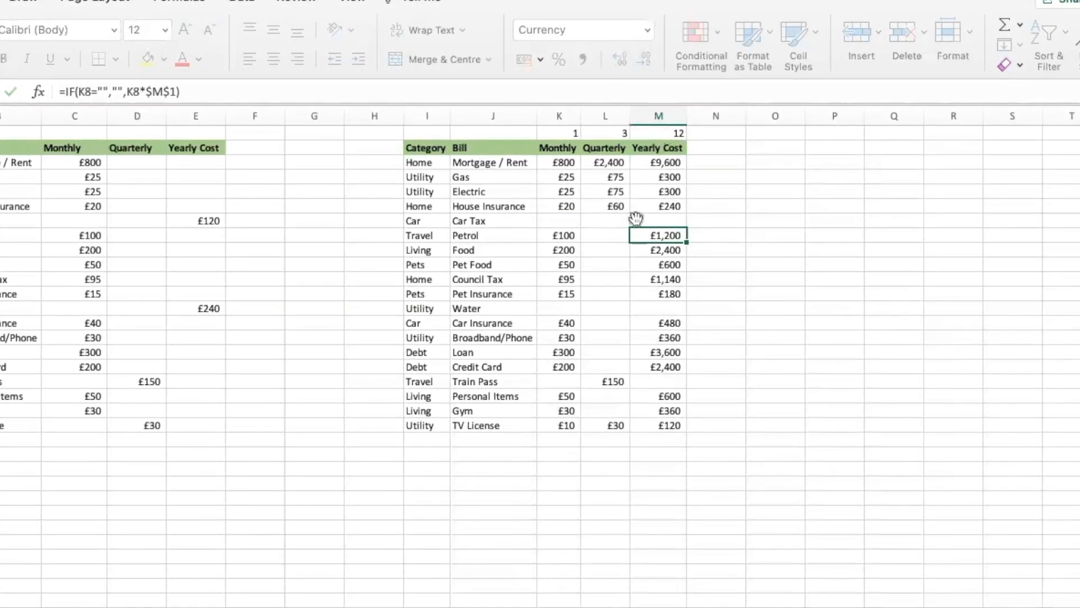
left_click(558, 220)
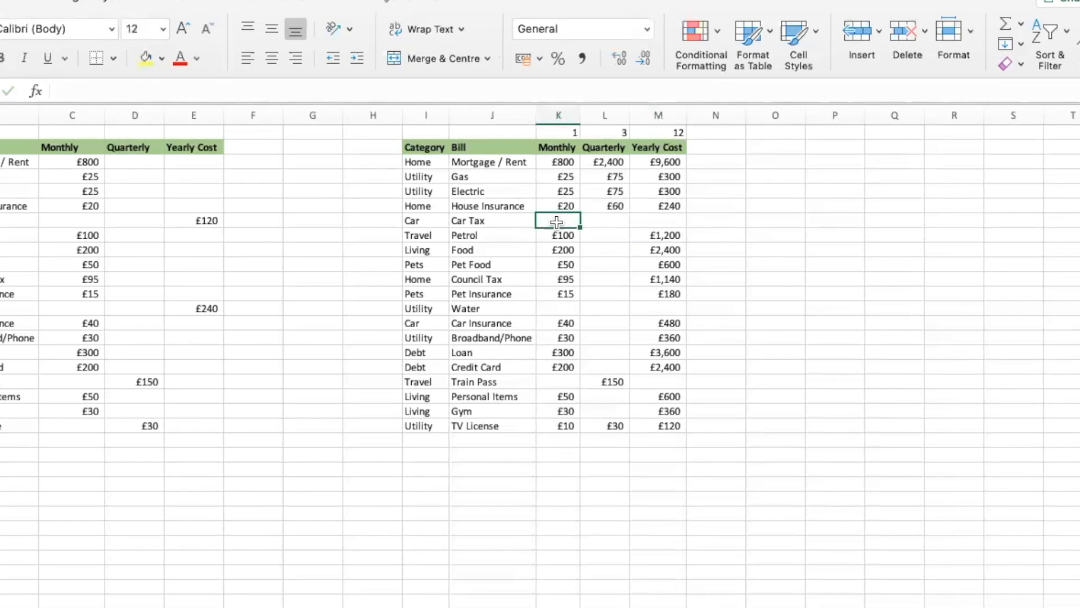
left_click(68, 219)
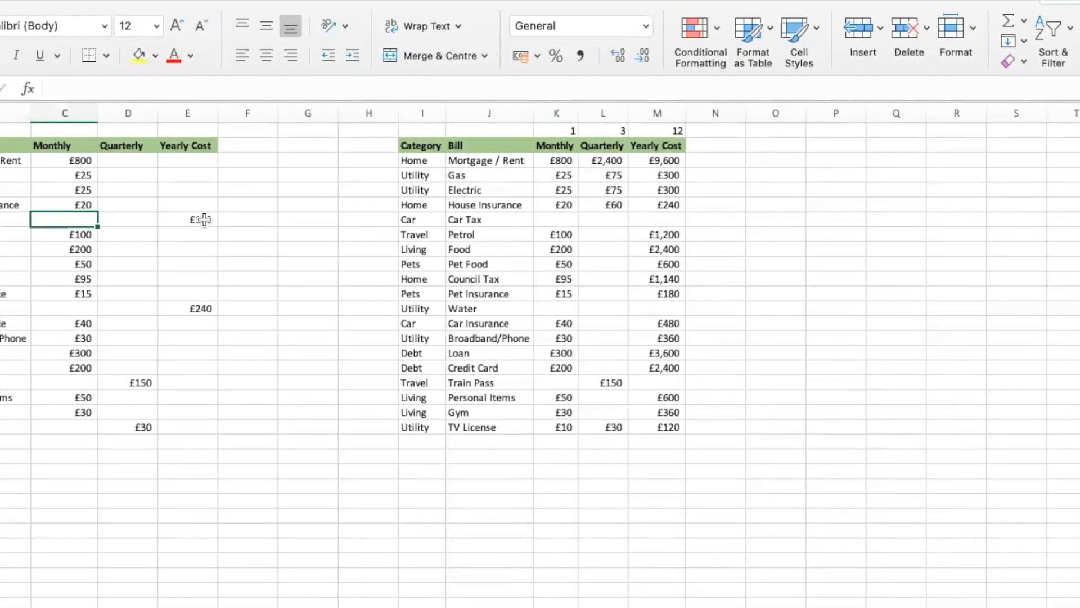
left_click(204, 220)
left_click(671, 218)
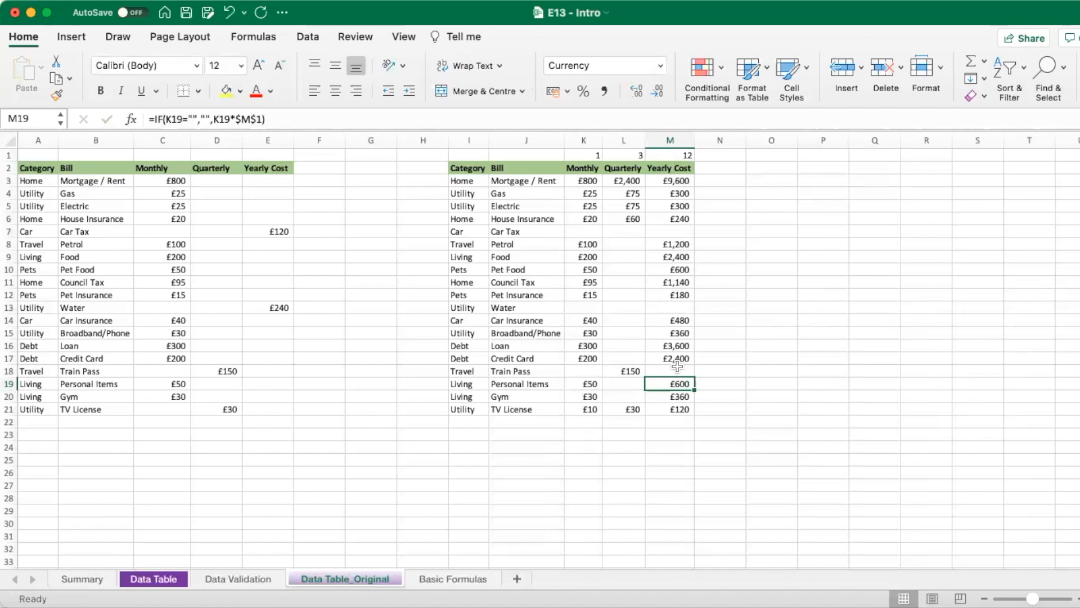
Step: Examine the Gym row's yearly cost formula in M20 and the cells it references
left_click(679, 395)
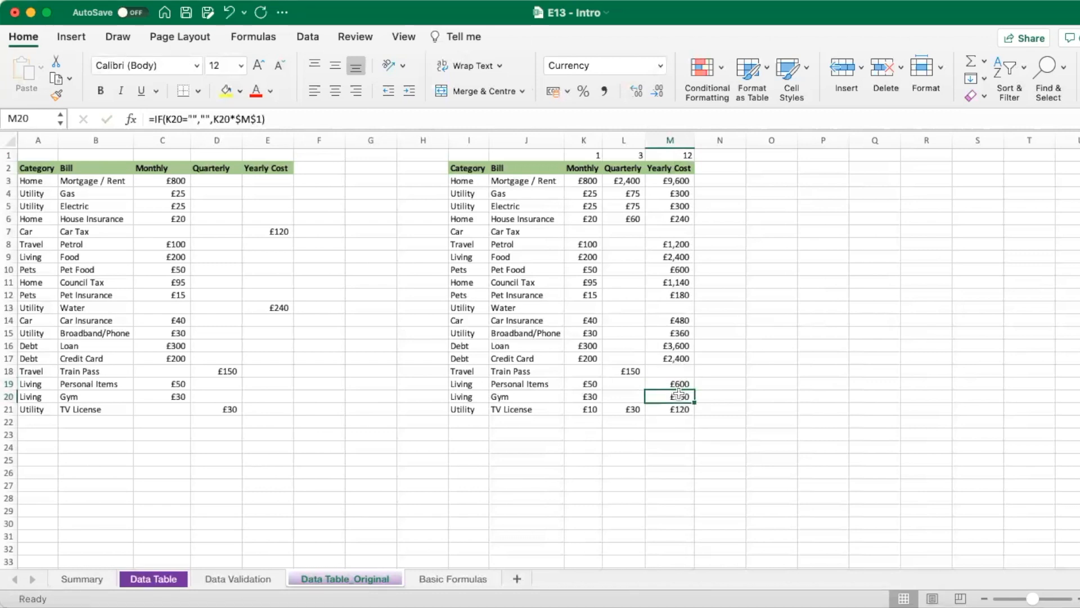
double_click(676, 390)
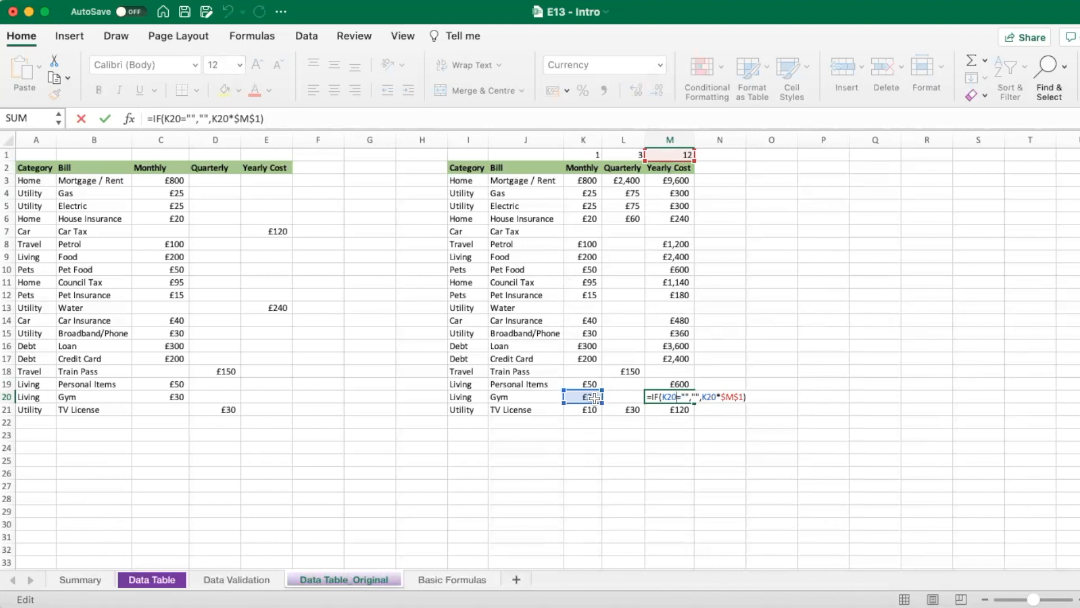
key("Return")
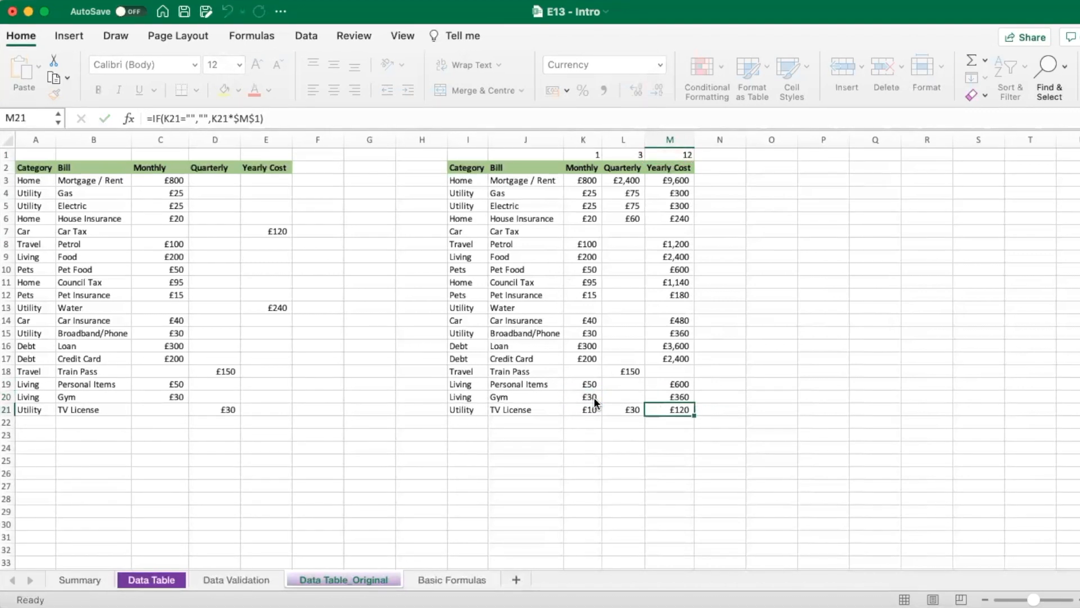
left_click(689, 397)
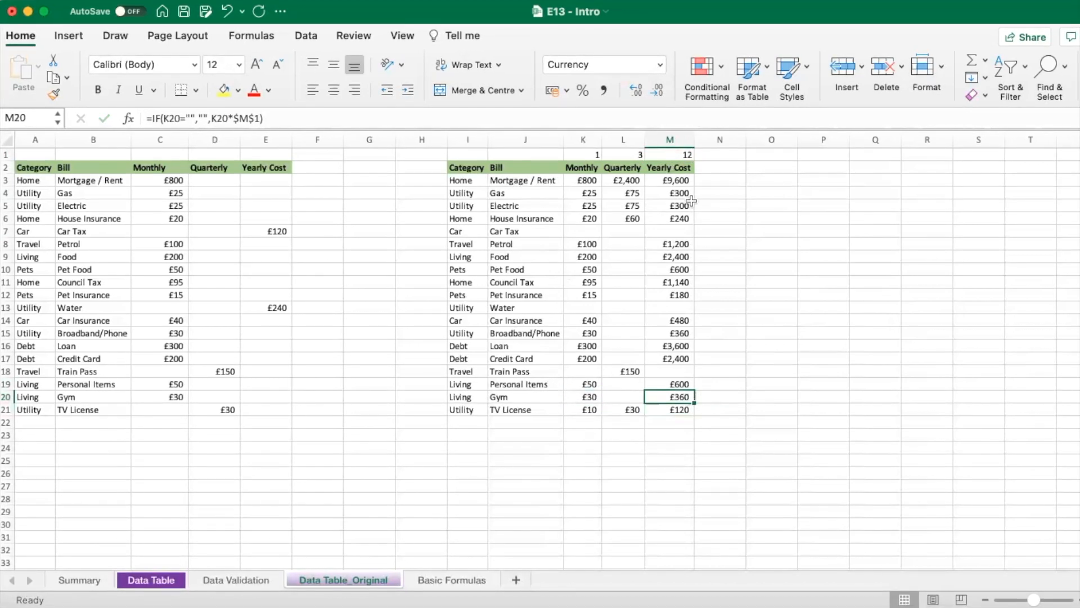
Step: Compare the M3 and M7 yearly cost formulas with the blank Monthly cells for Car Tax, Water and Train Pass and the original Car Tax yearly entry
left_click(675, 179)
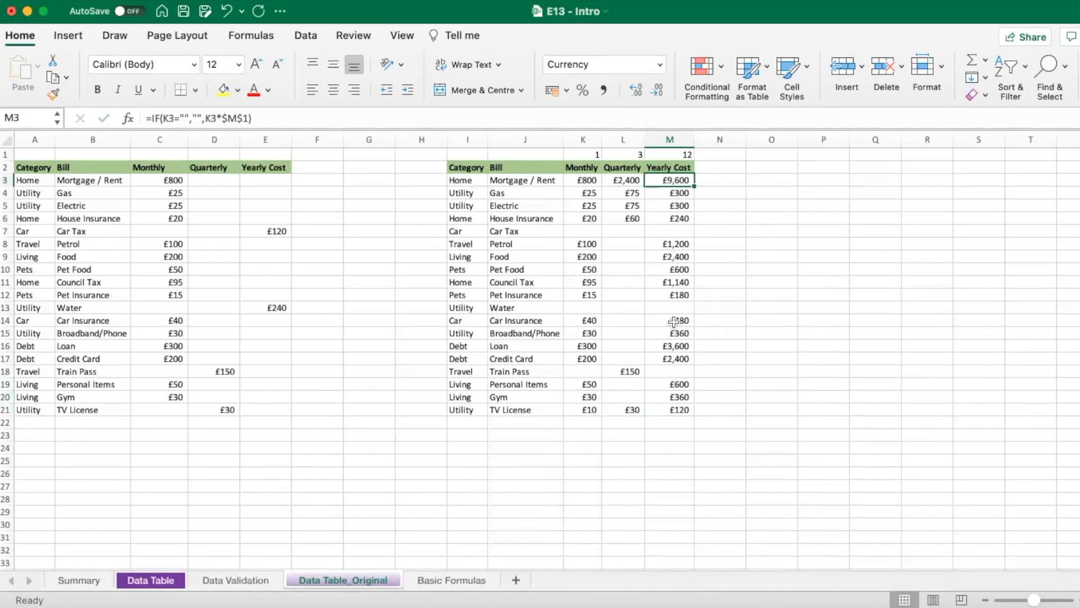
left_click(674, 232)
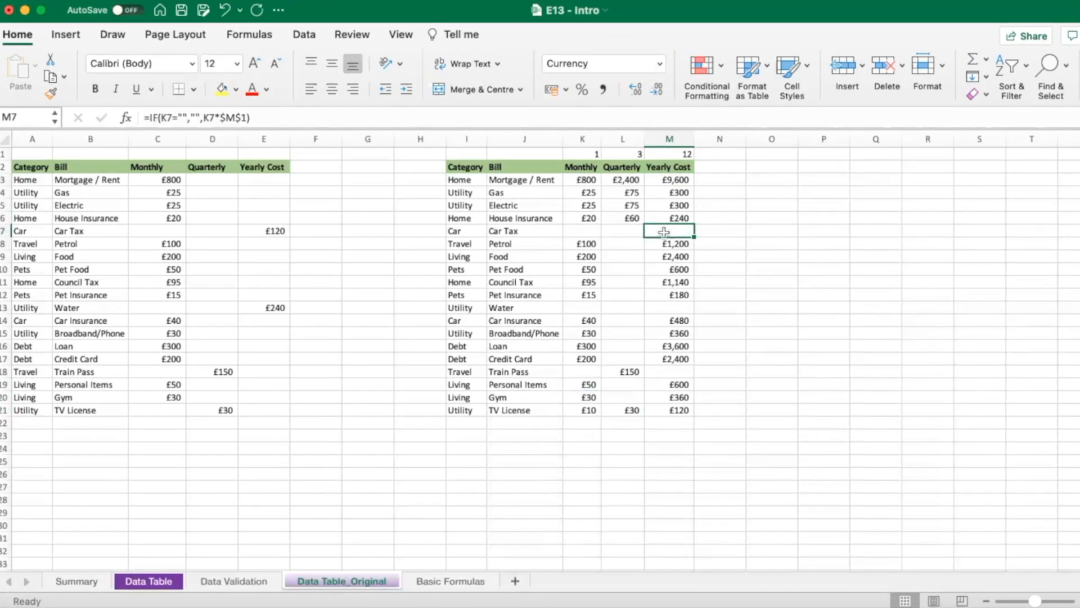
left_click(575, 229)
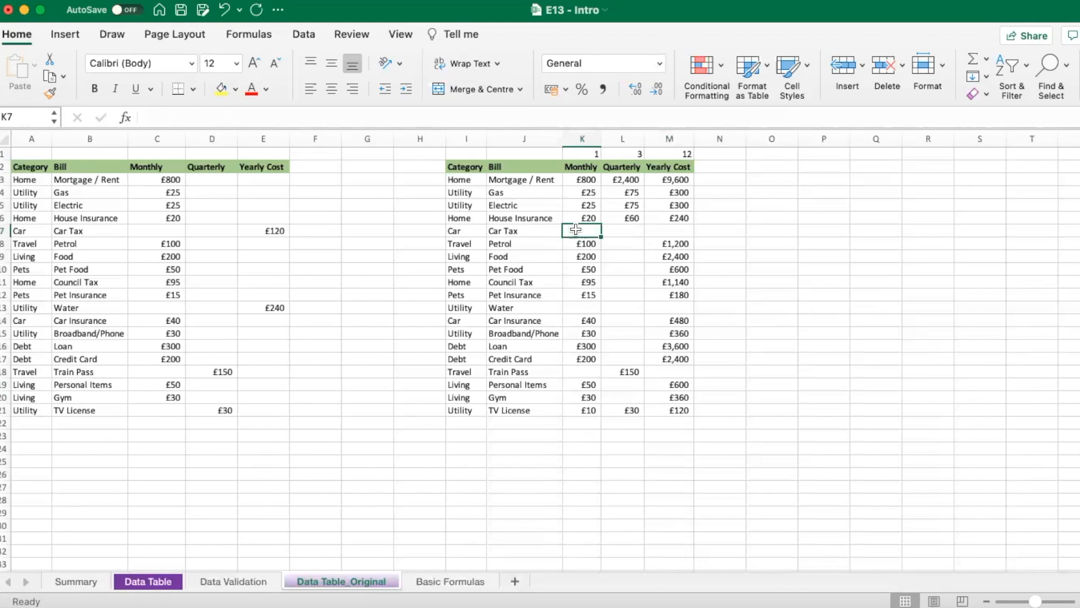
left_click(584, 309)
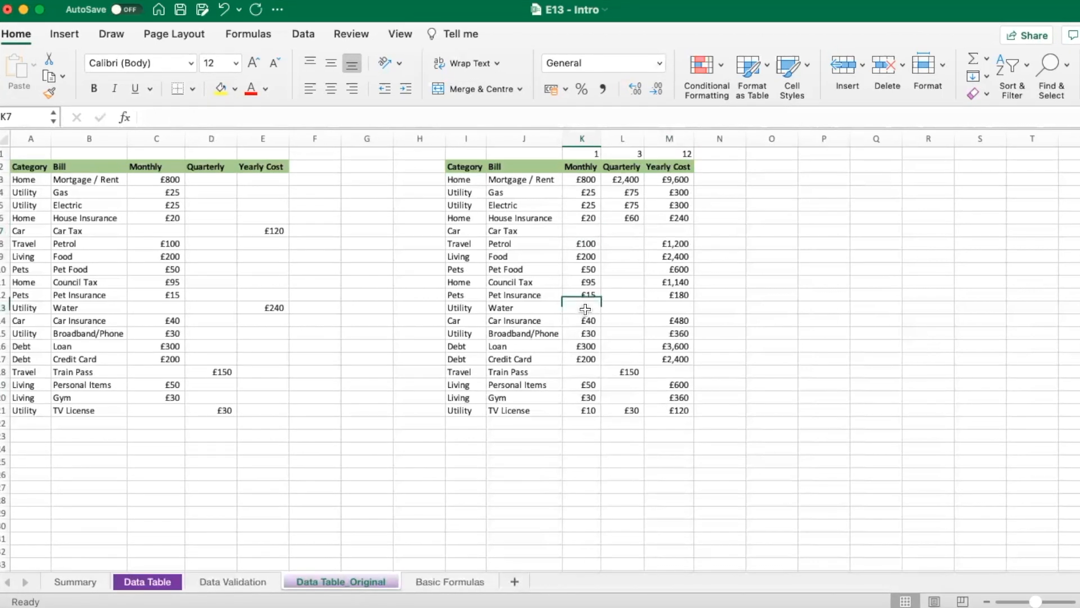
left_click(572, 373)
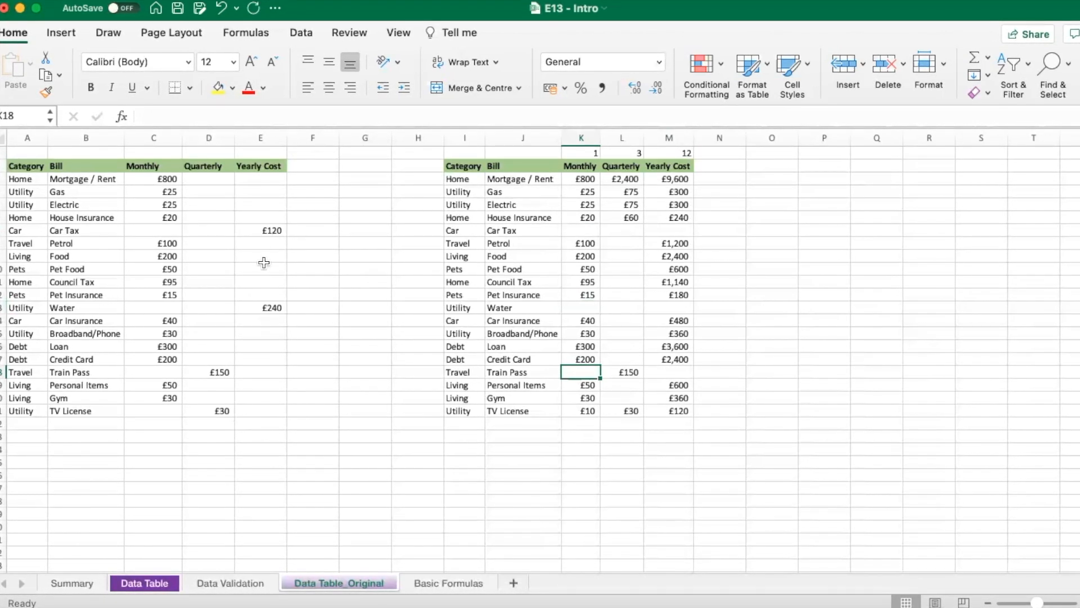
left_click(262, 231)
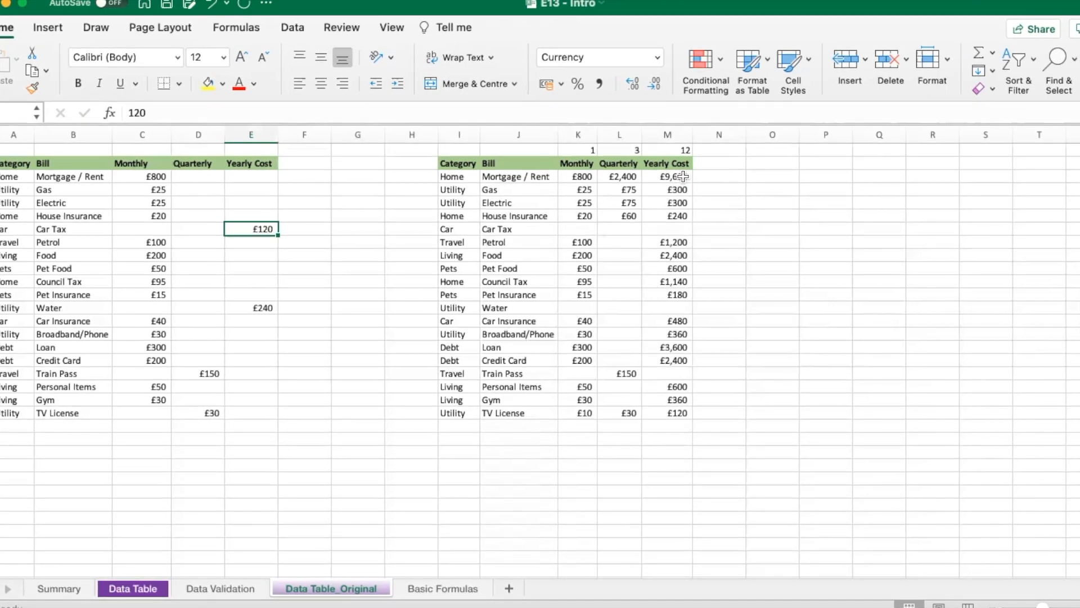
left_click(683, 177)
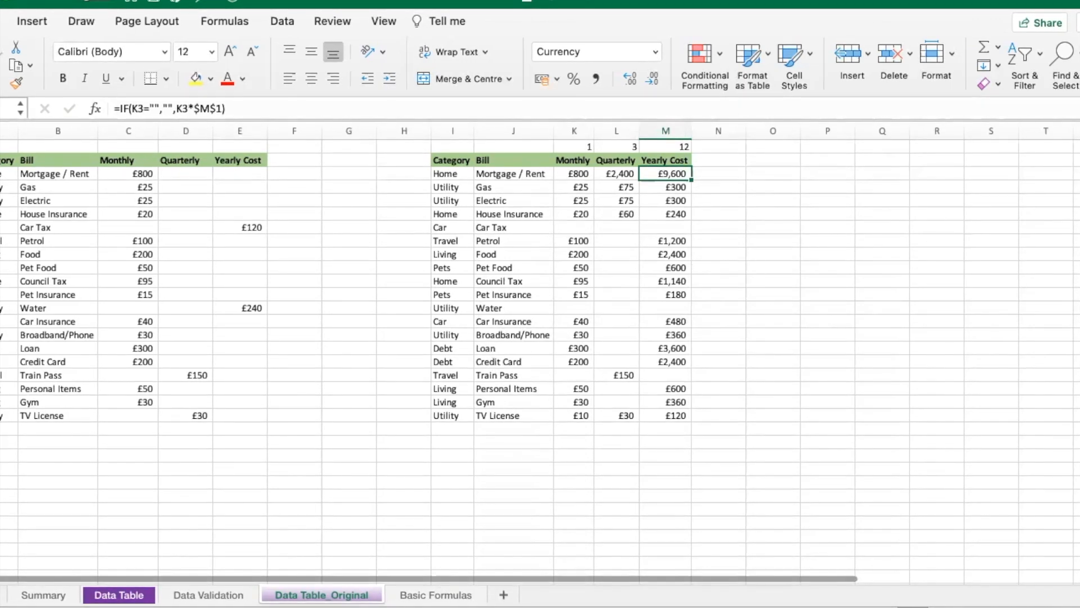
Step: Review the number, date and text-match IF formulas on the Basic Formulas sheet
left_click(436, 595)
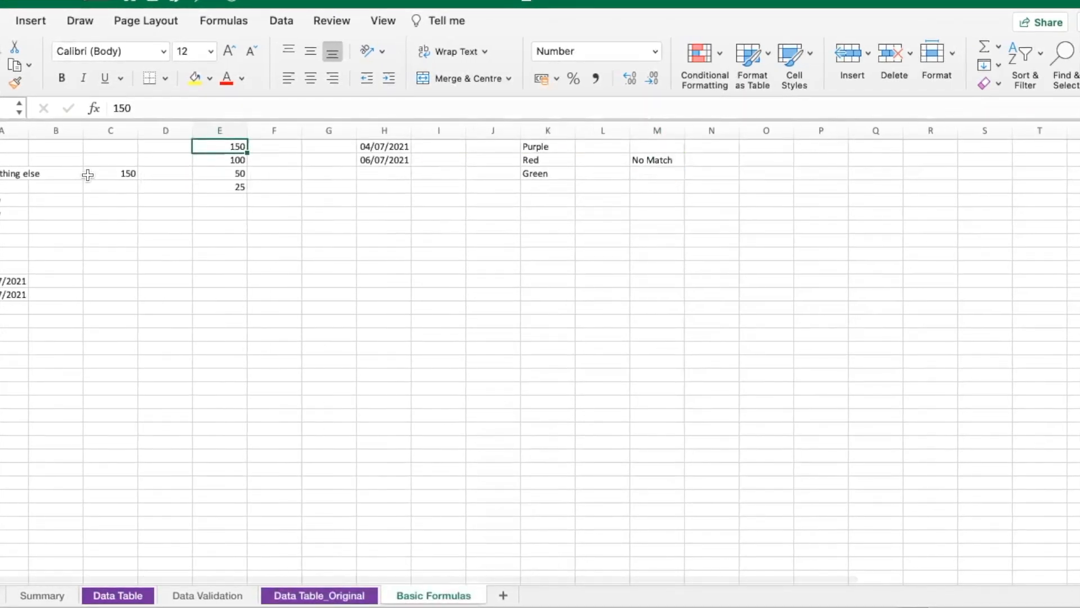
left_click(16, 173)
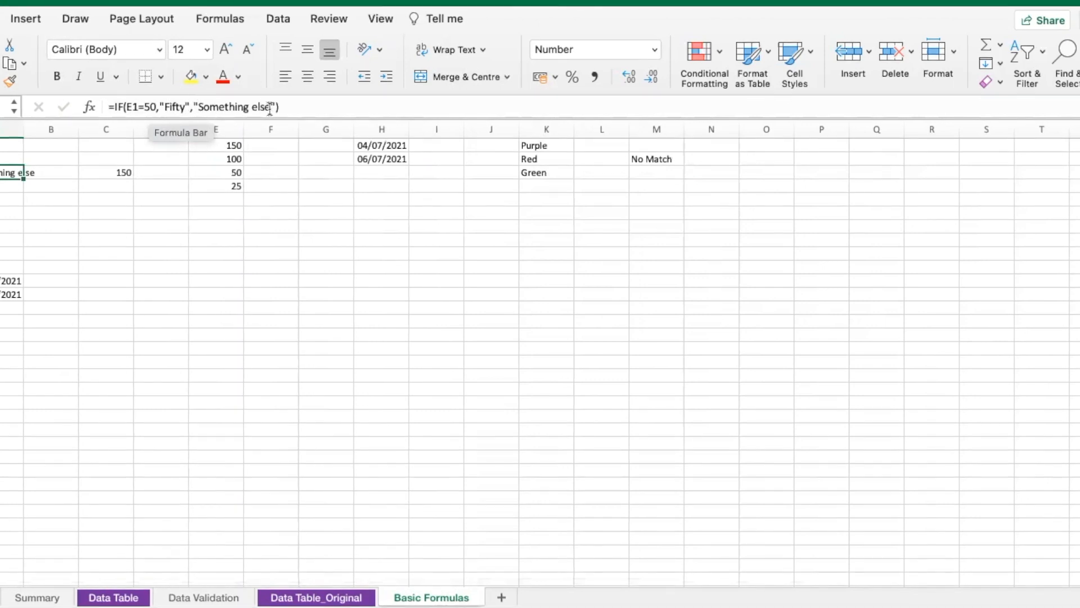
left_click(16, 201)
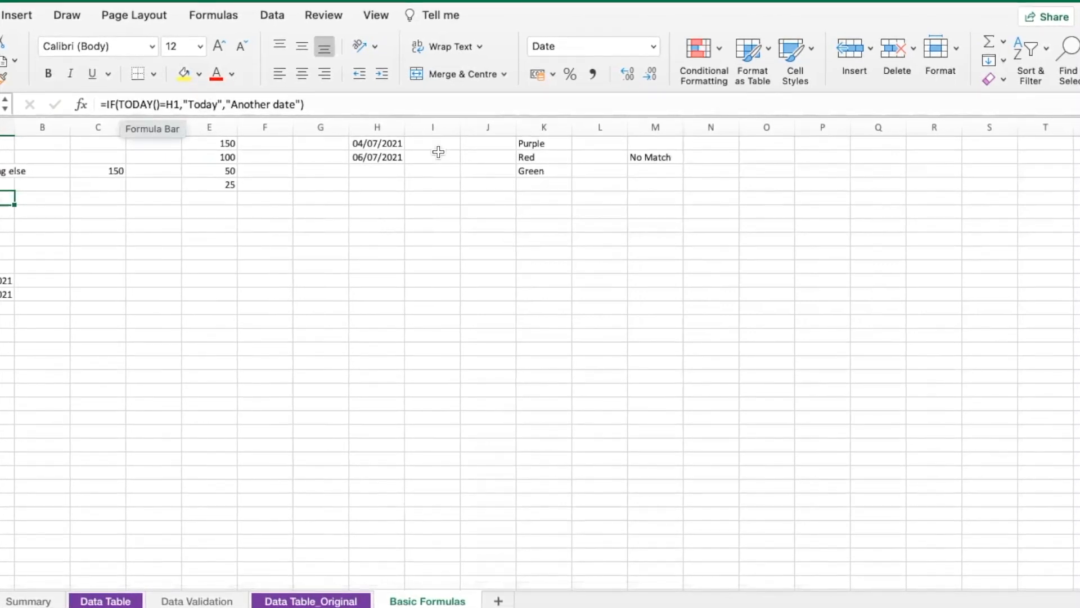
left_click(630, 157)
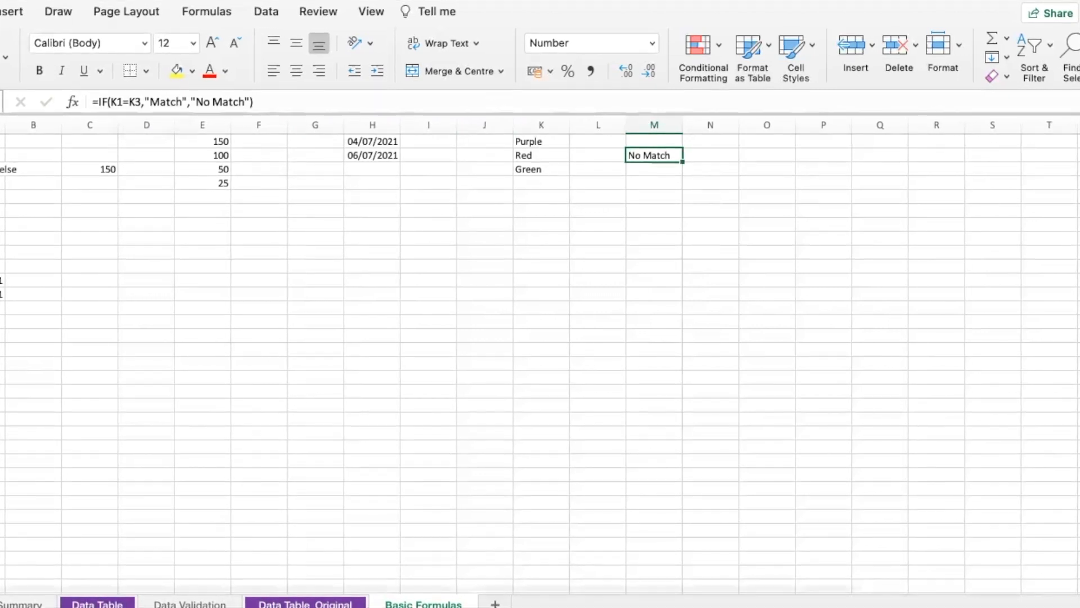
Step: Return to Data Table_Original and examine the parts of the IF formulas in M3 and M4
left_click(305, 603)
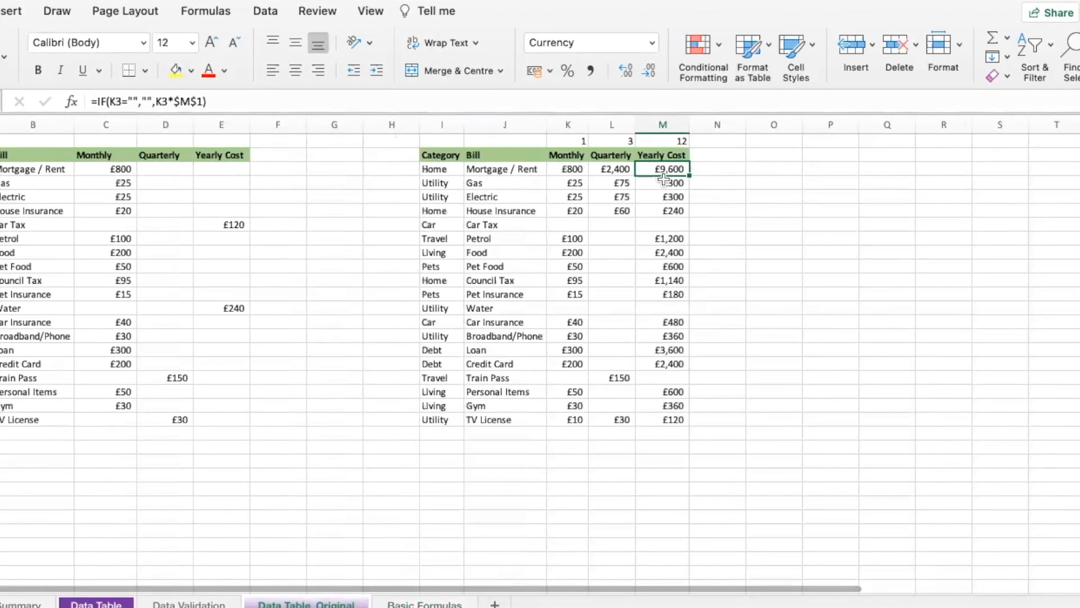
left_click(121, 101)
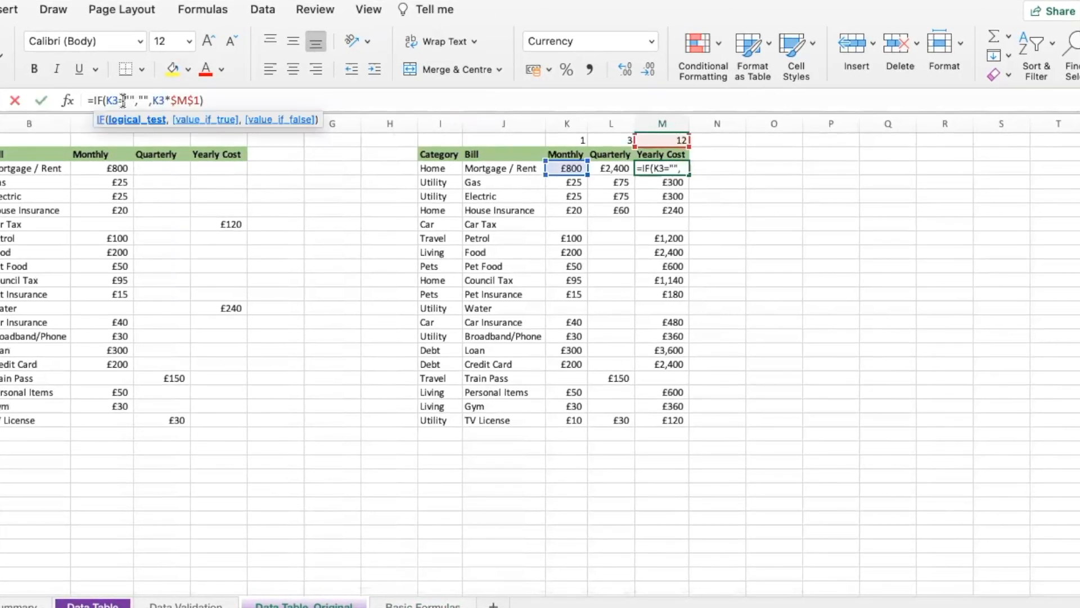
left_click(141, 101)
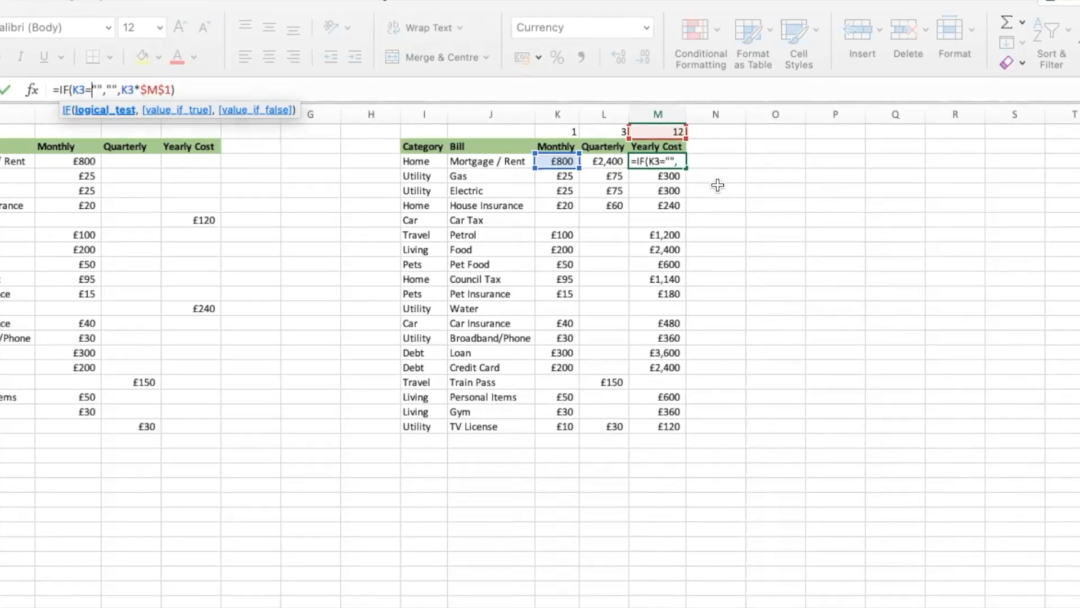
key("Return")
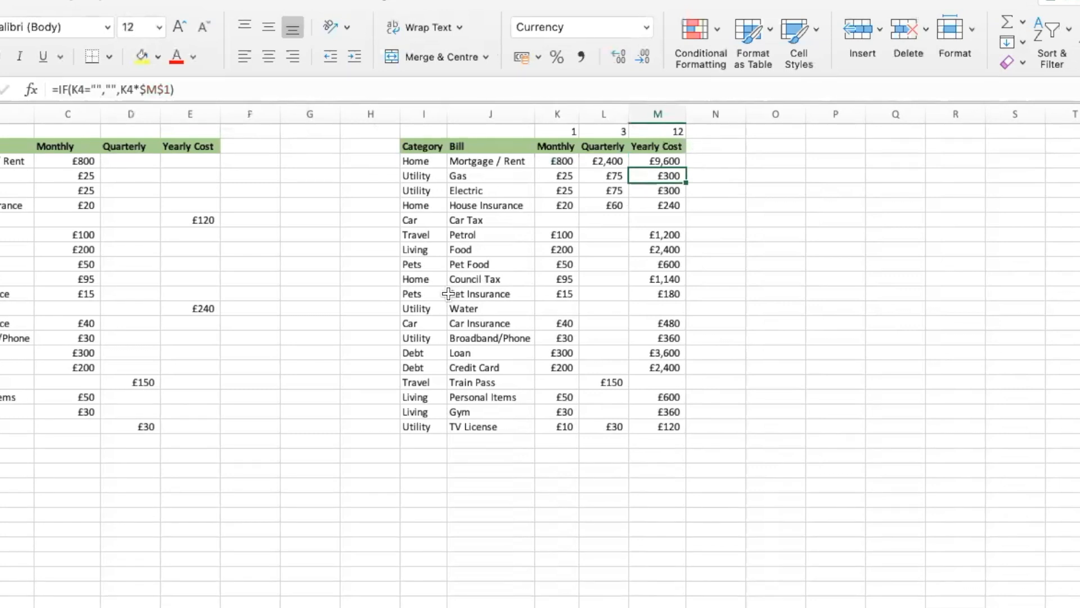
left_click(192, 88)
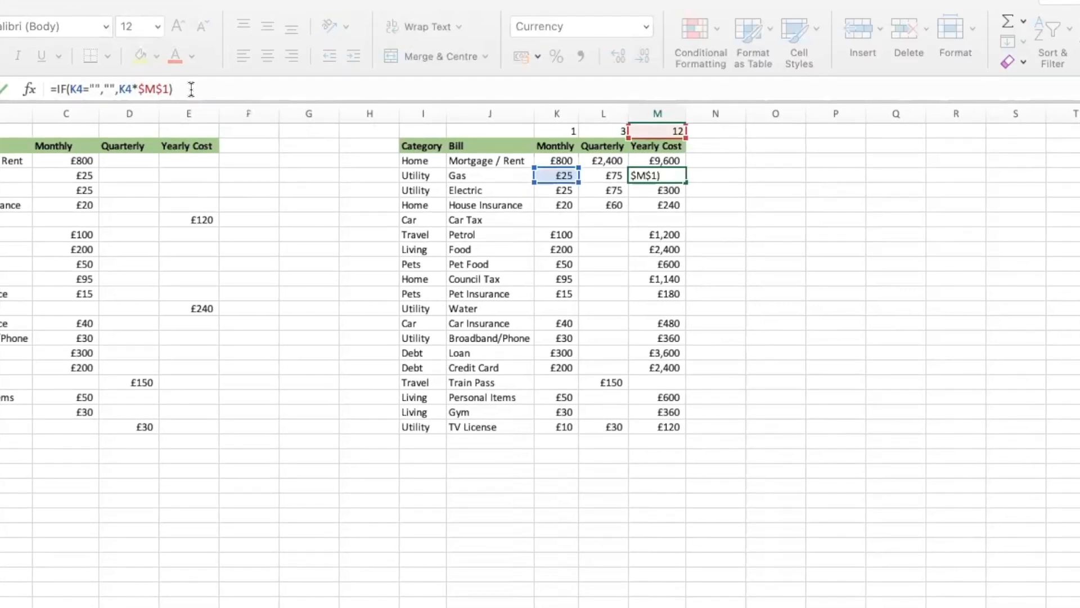